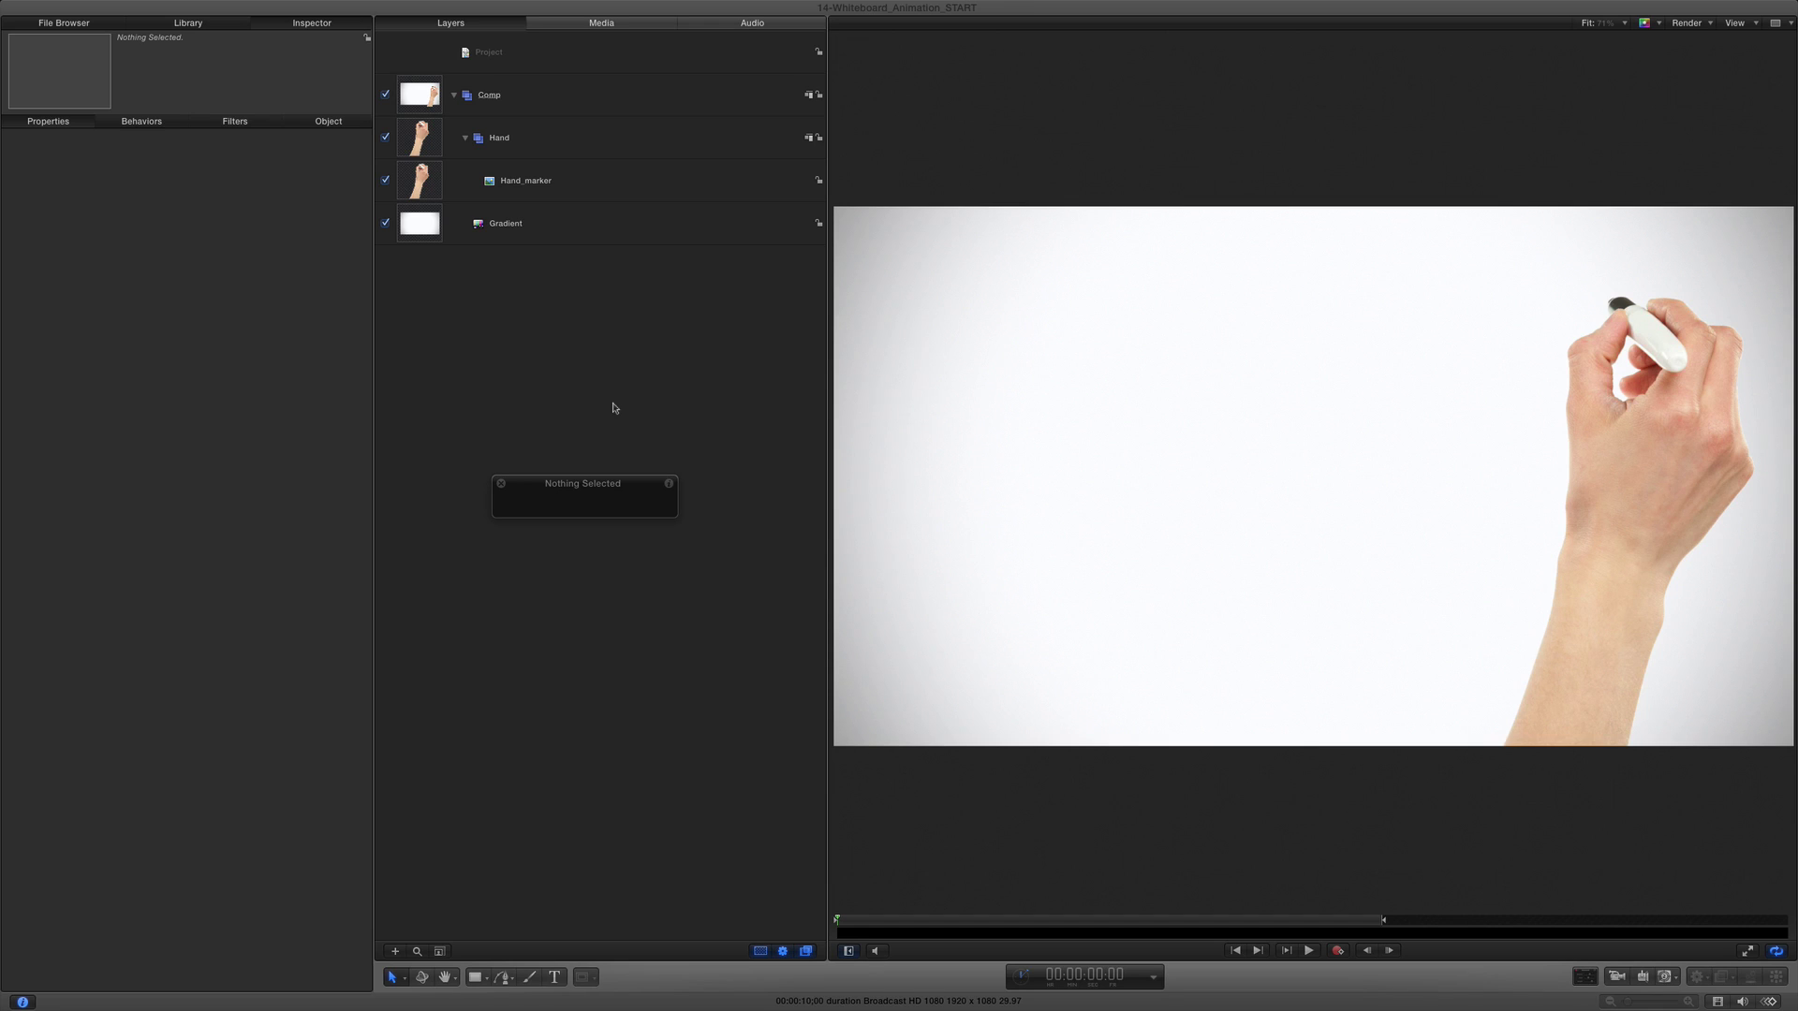
# Create a dark blue Nanum Pen text layer and type 'Projected Population Growth, 2014 - 20'
pyautogui.click(641, 234)
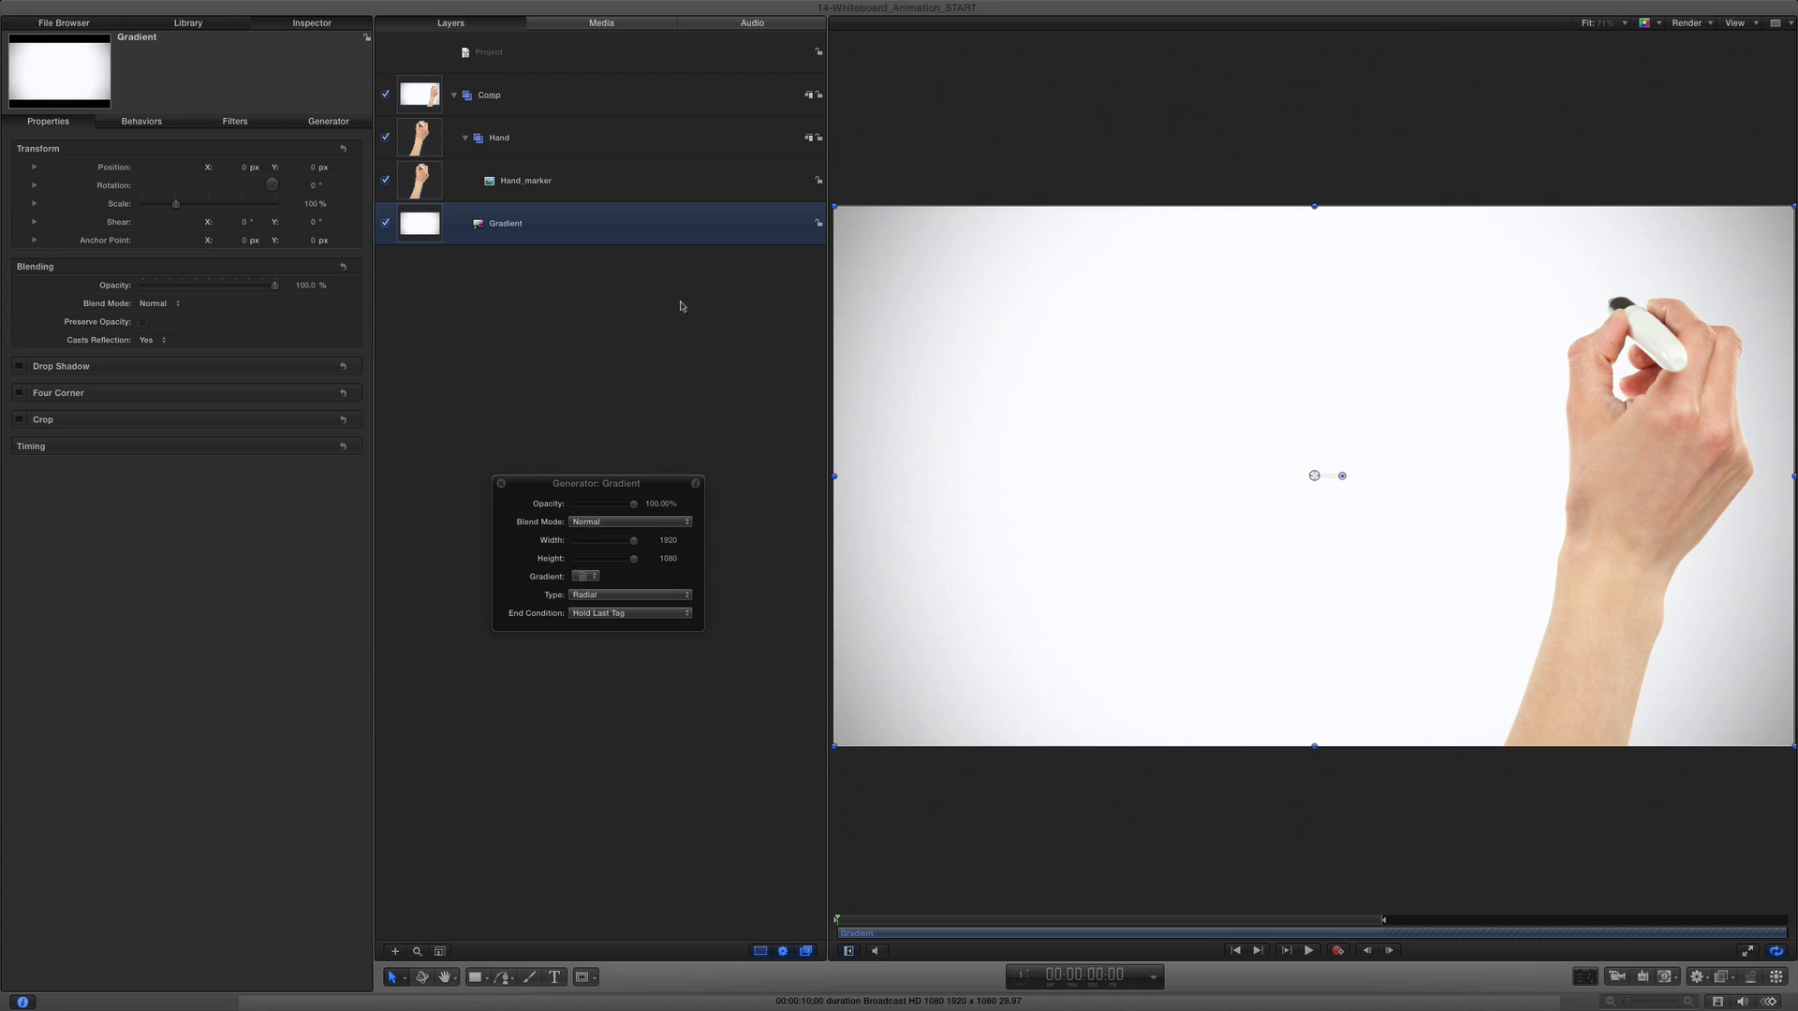
pyautogui.click(555, 978)
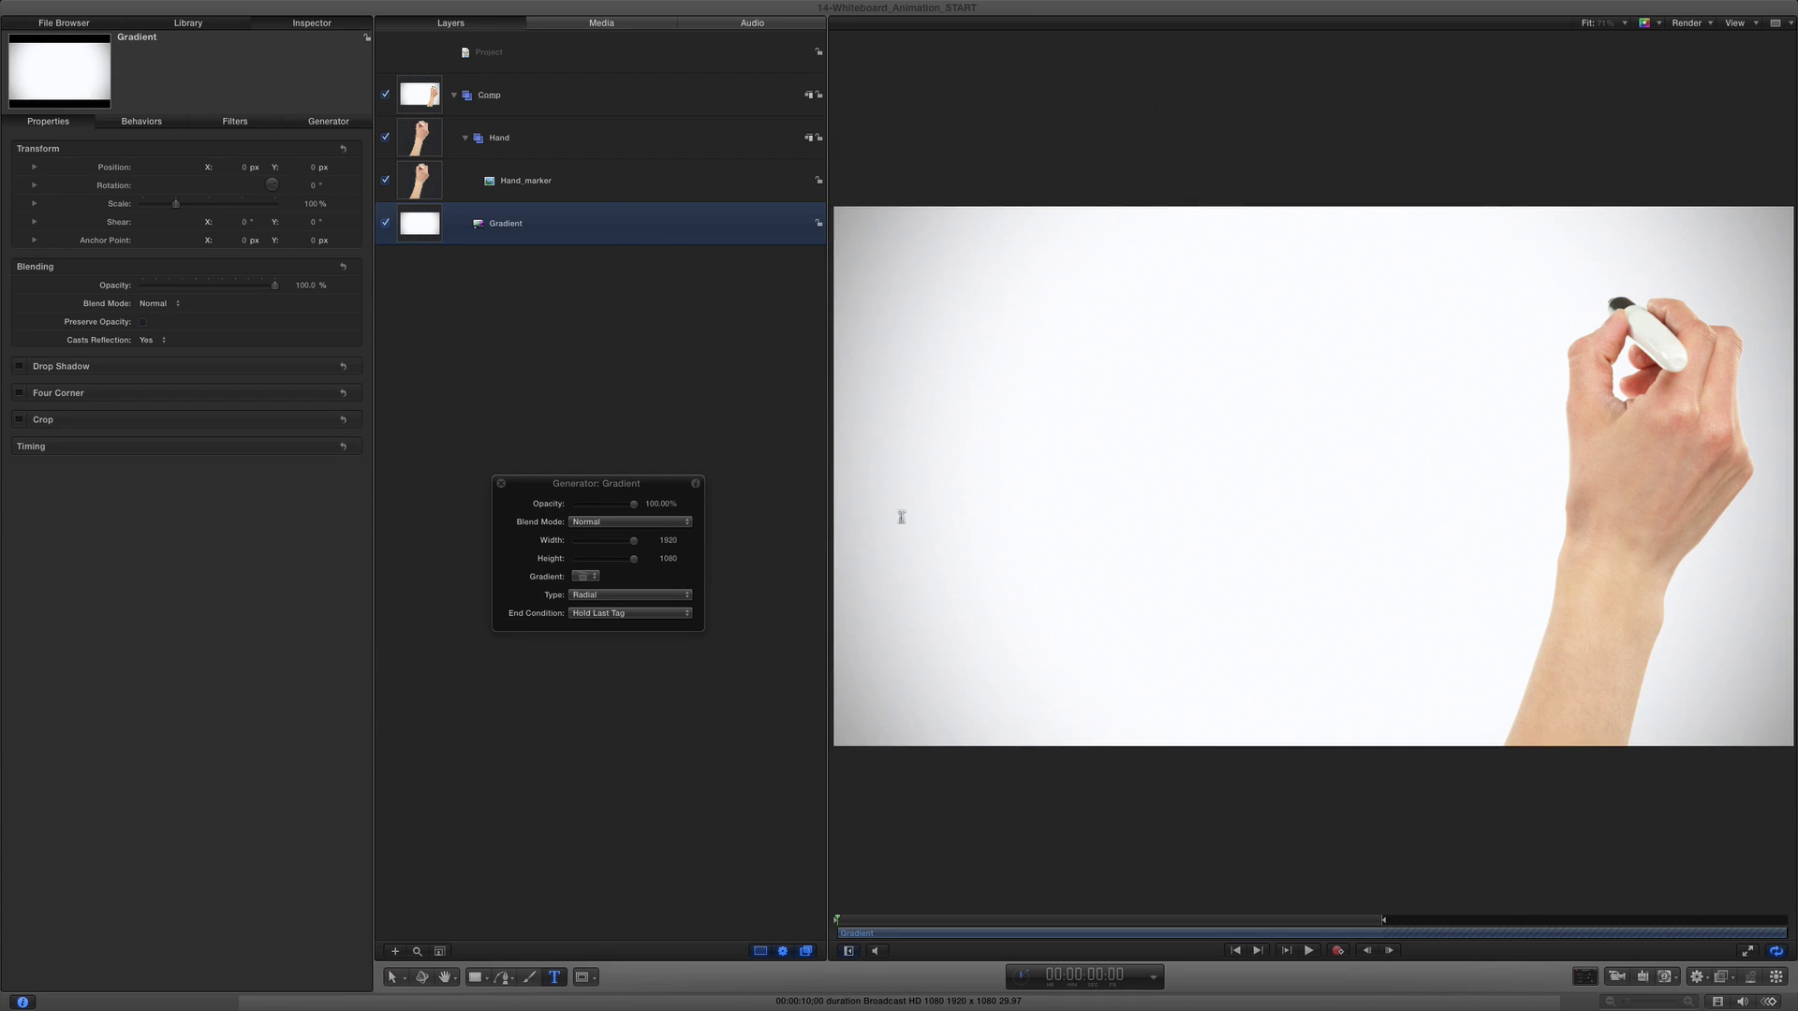
pyautogui.click(926, 294)
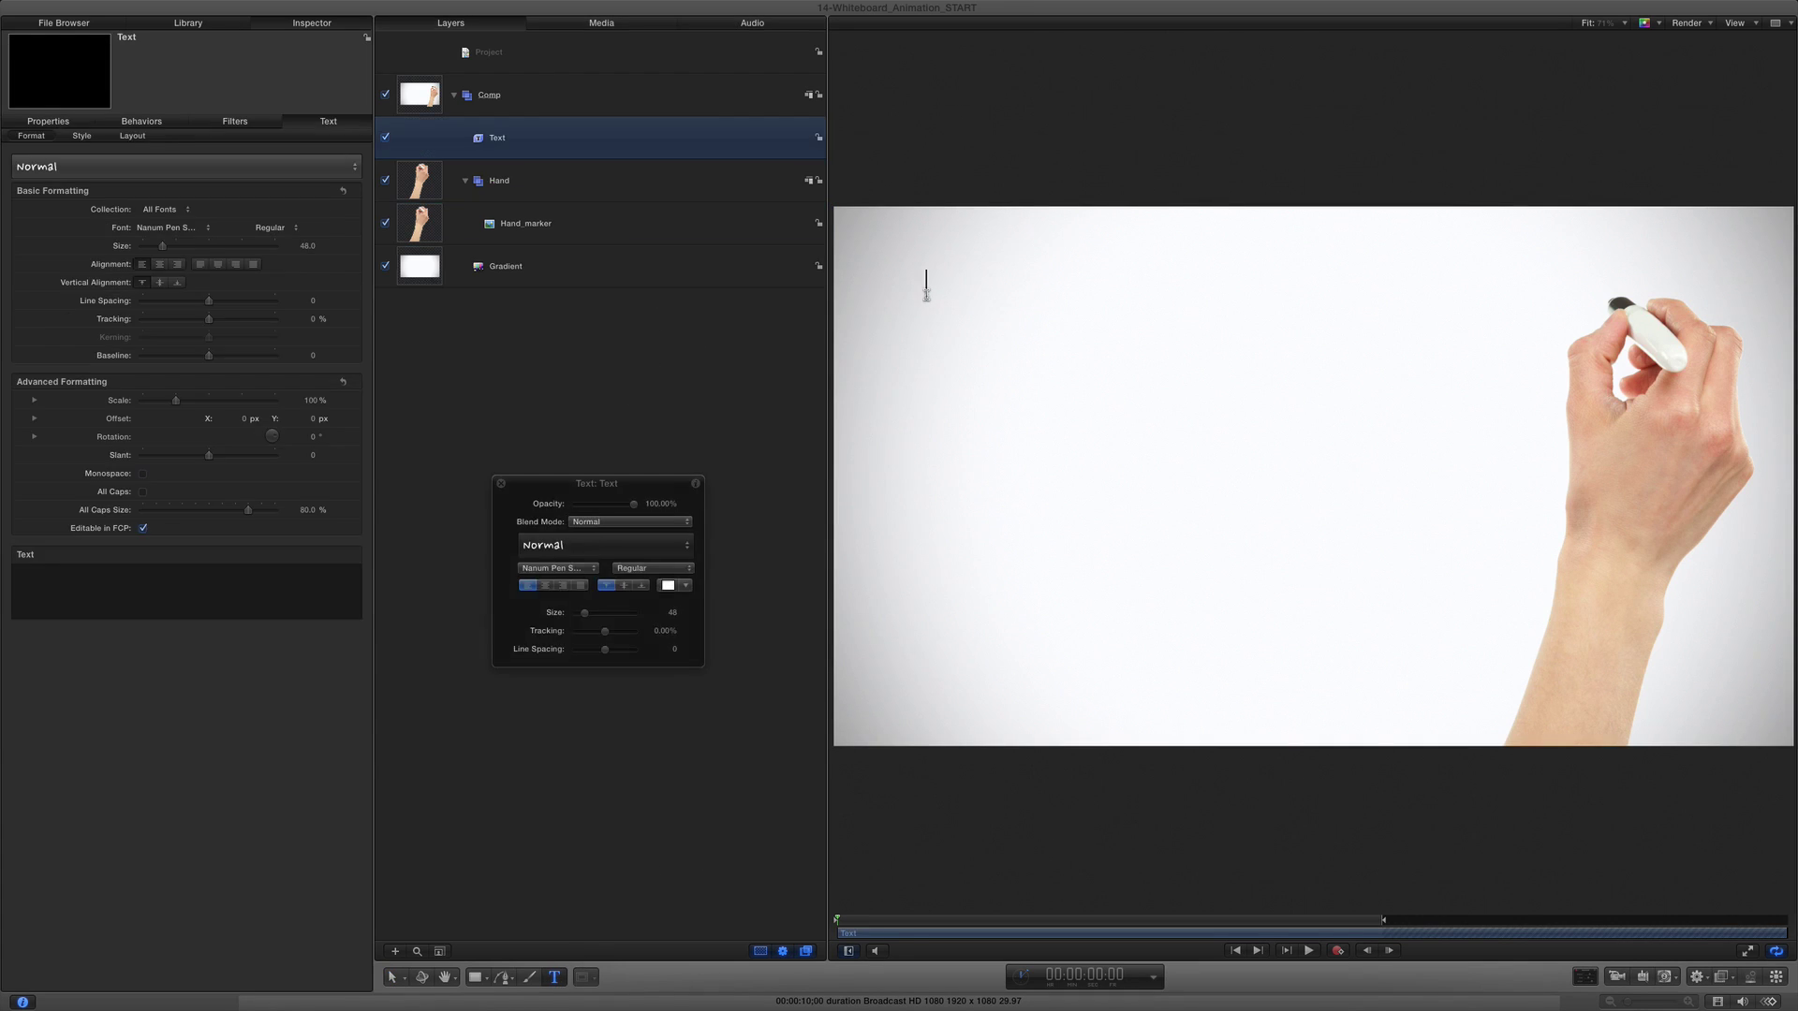
pyautogui.click(590, 575)
pyautogui.click(604, 569)
pyautogui.click(685, 587)
pyautogui.click(770, 678)
pyautogui.write('Projected Po')
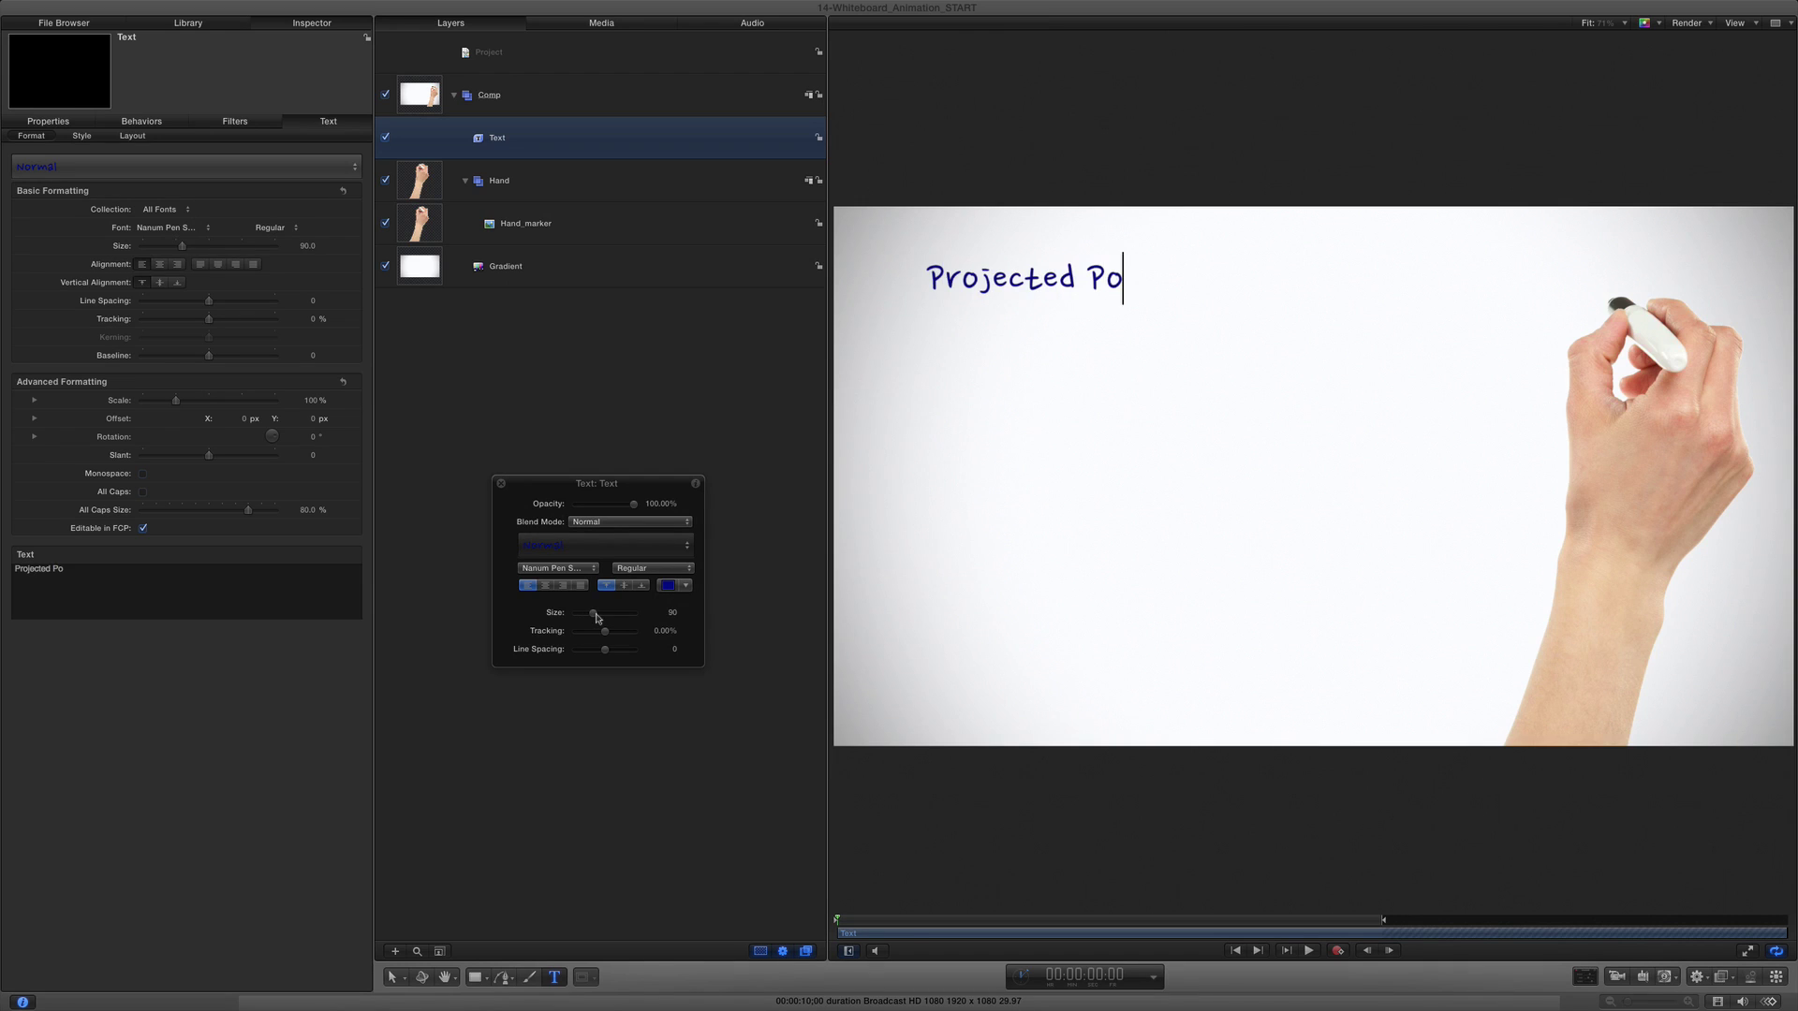
pyautogui.write('pulation Growth, 2')
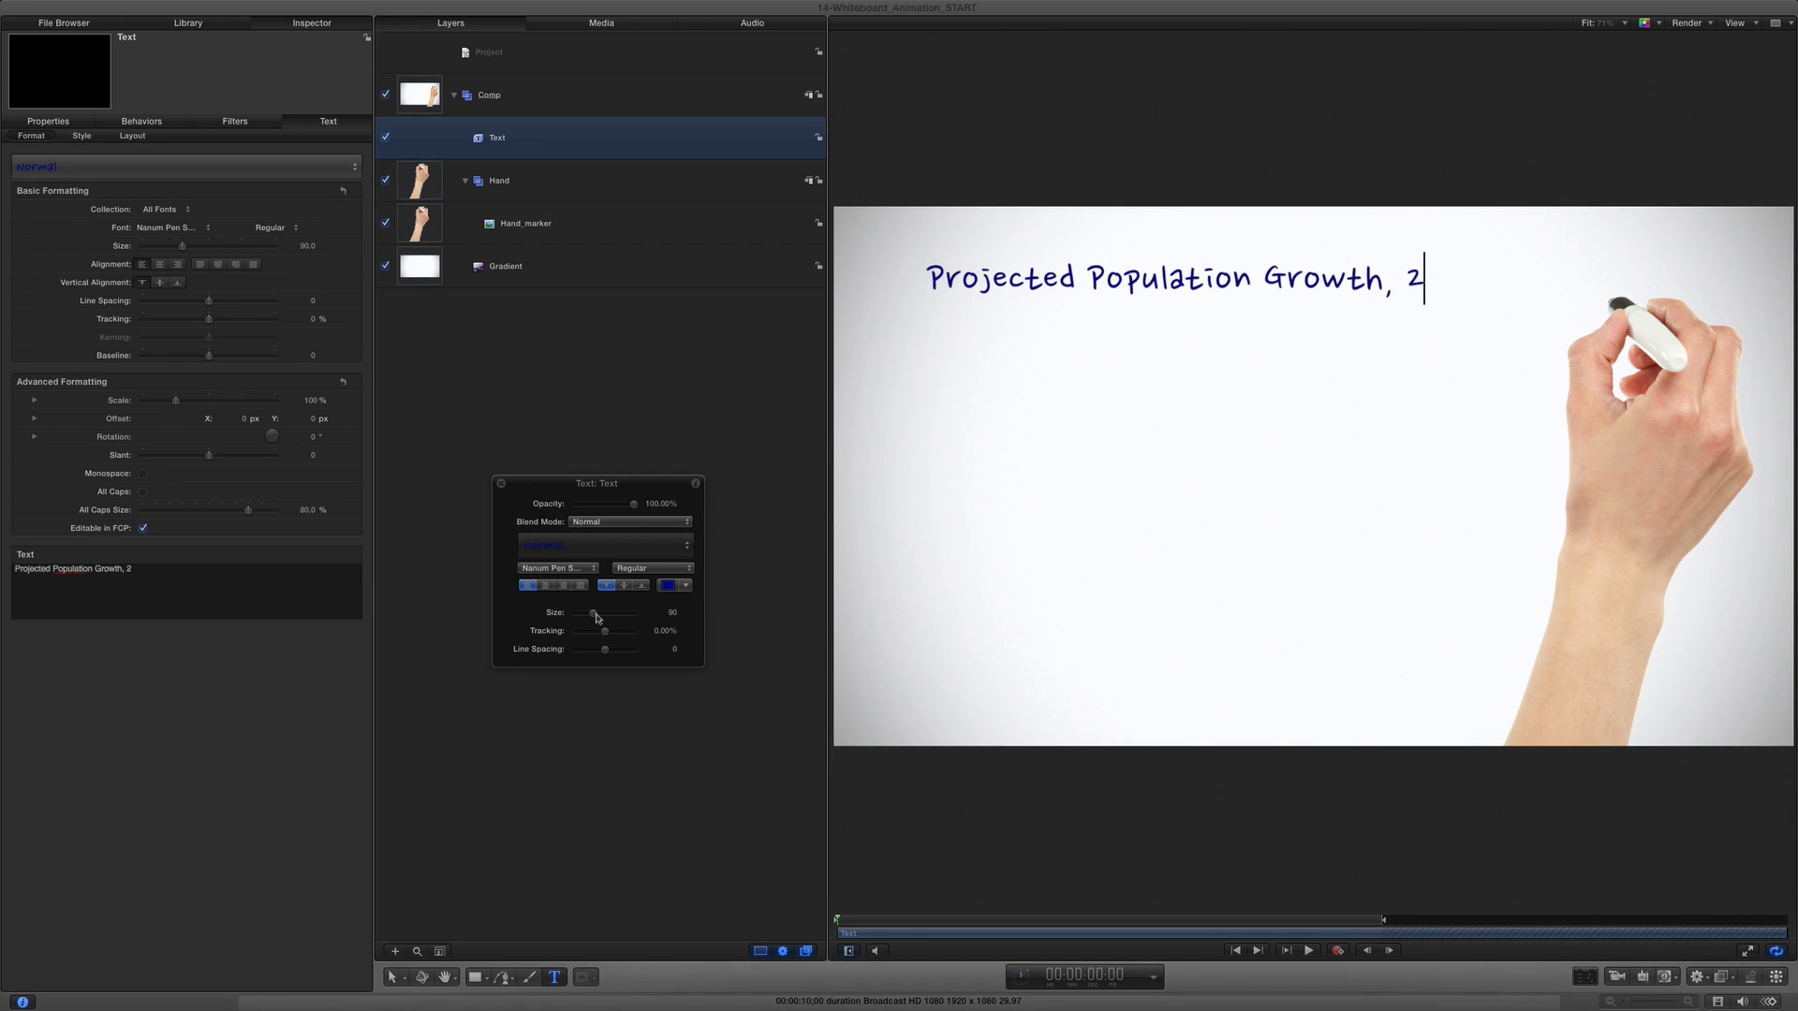
pyautogui.write('014 - 20')
# Finish the title text, enlarge it to size 95, and centre-align it
pyautogui.press('Escape')
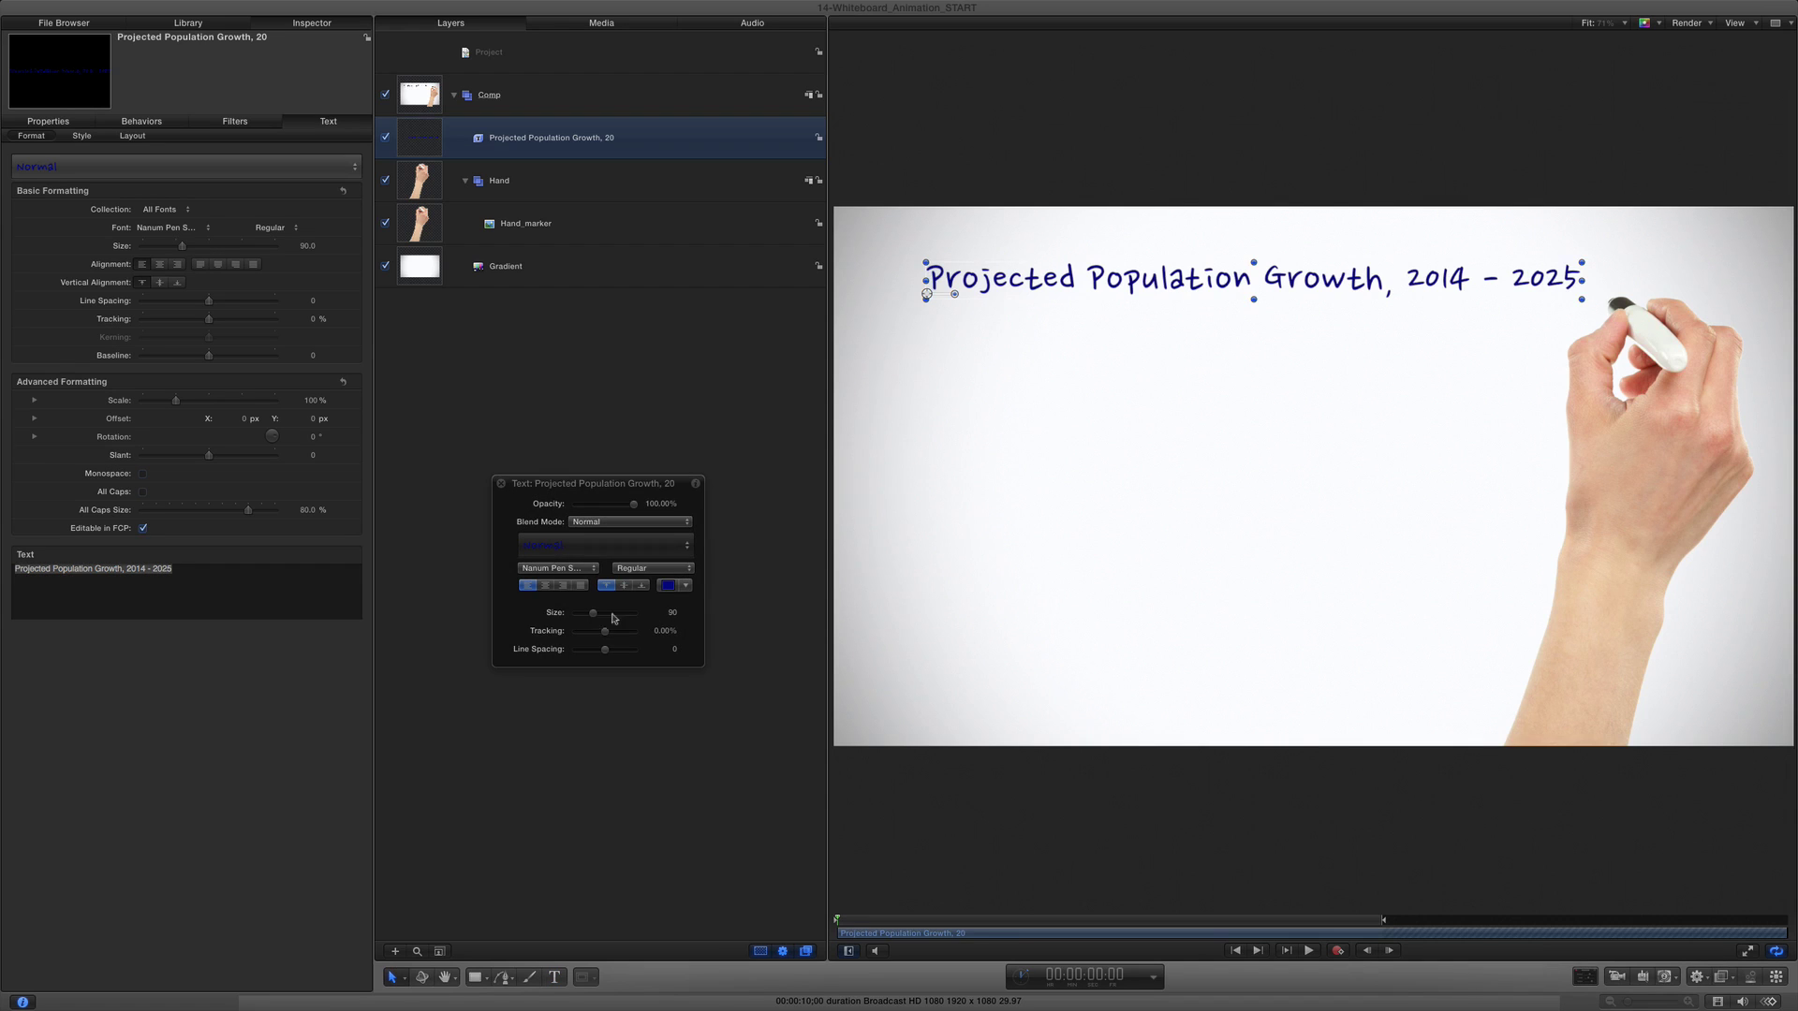
pyautogui.moveTo(598, 618); pyautogui.dragTo(600, 618)
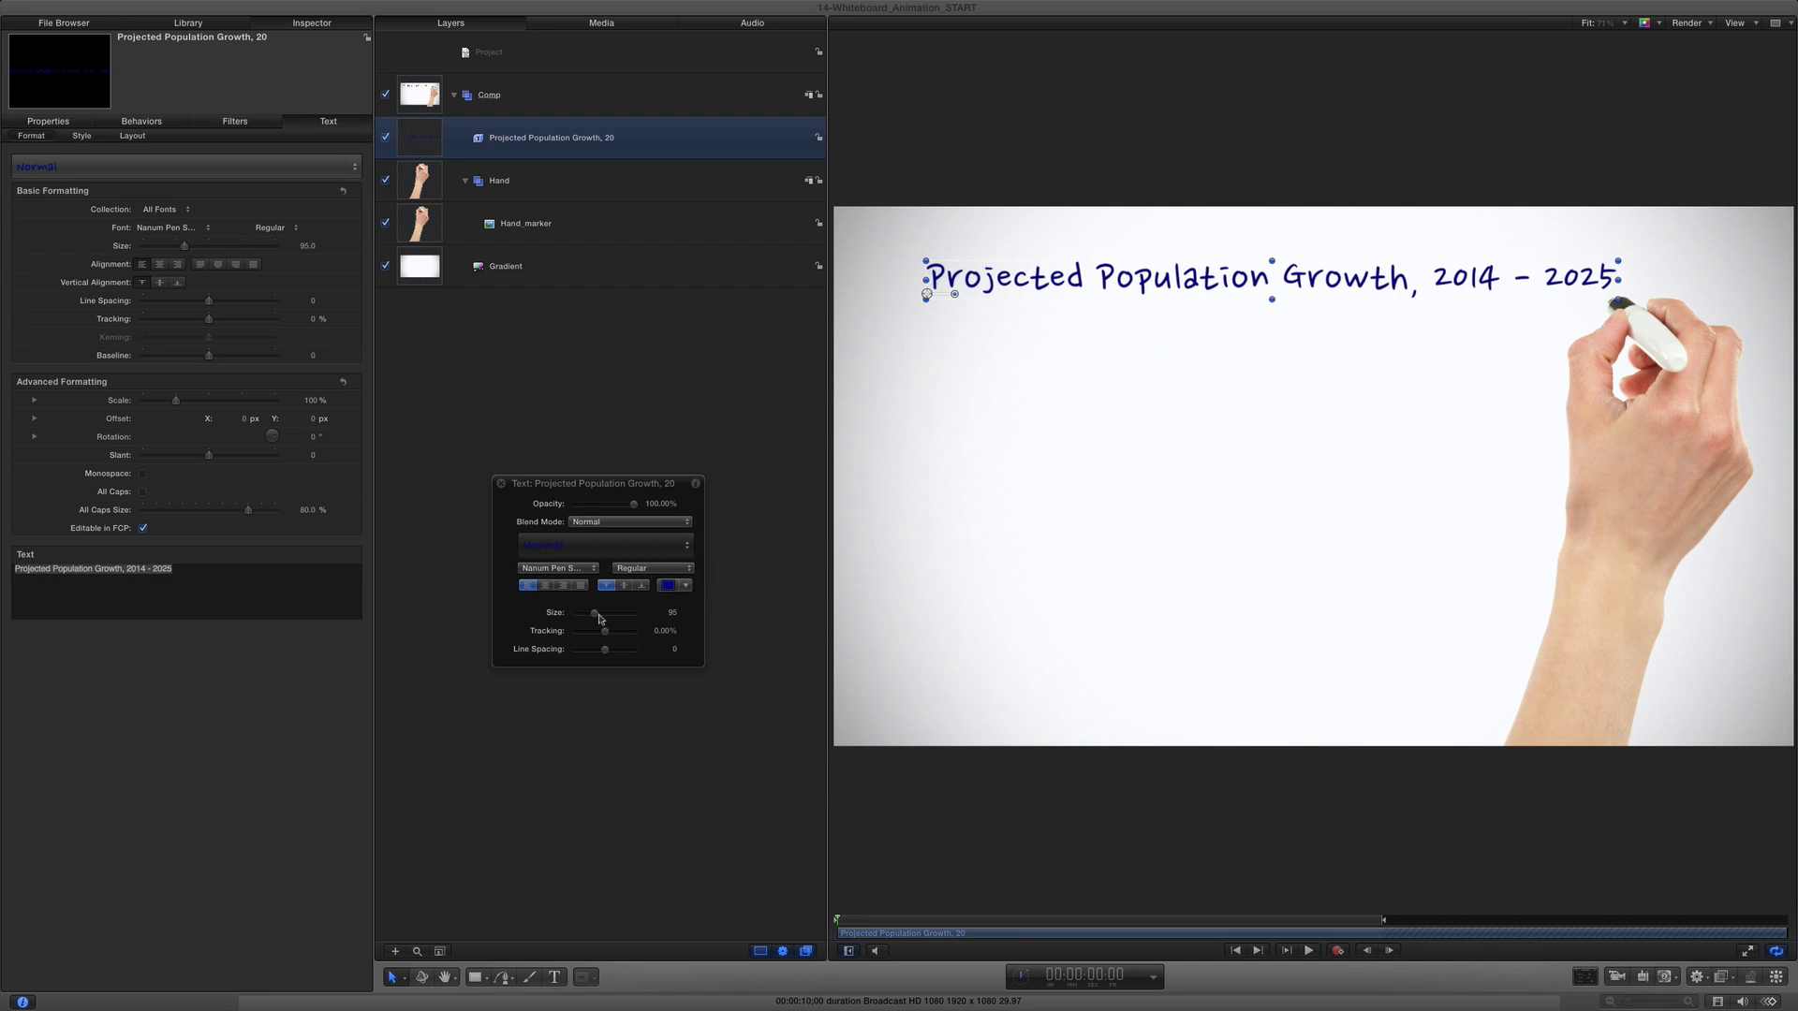
pyautogui.click(683, 587)
pyautogui.click(547, 586)
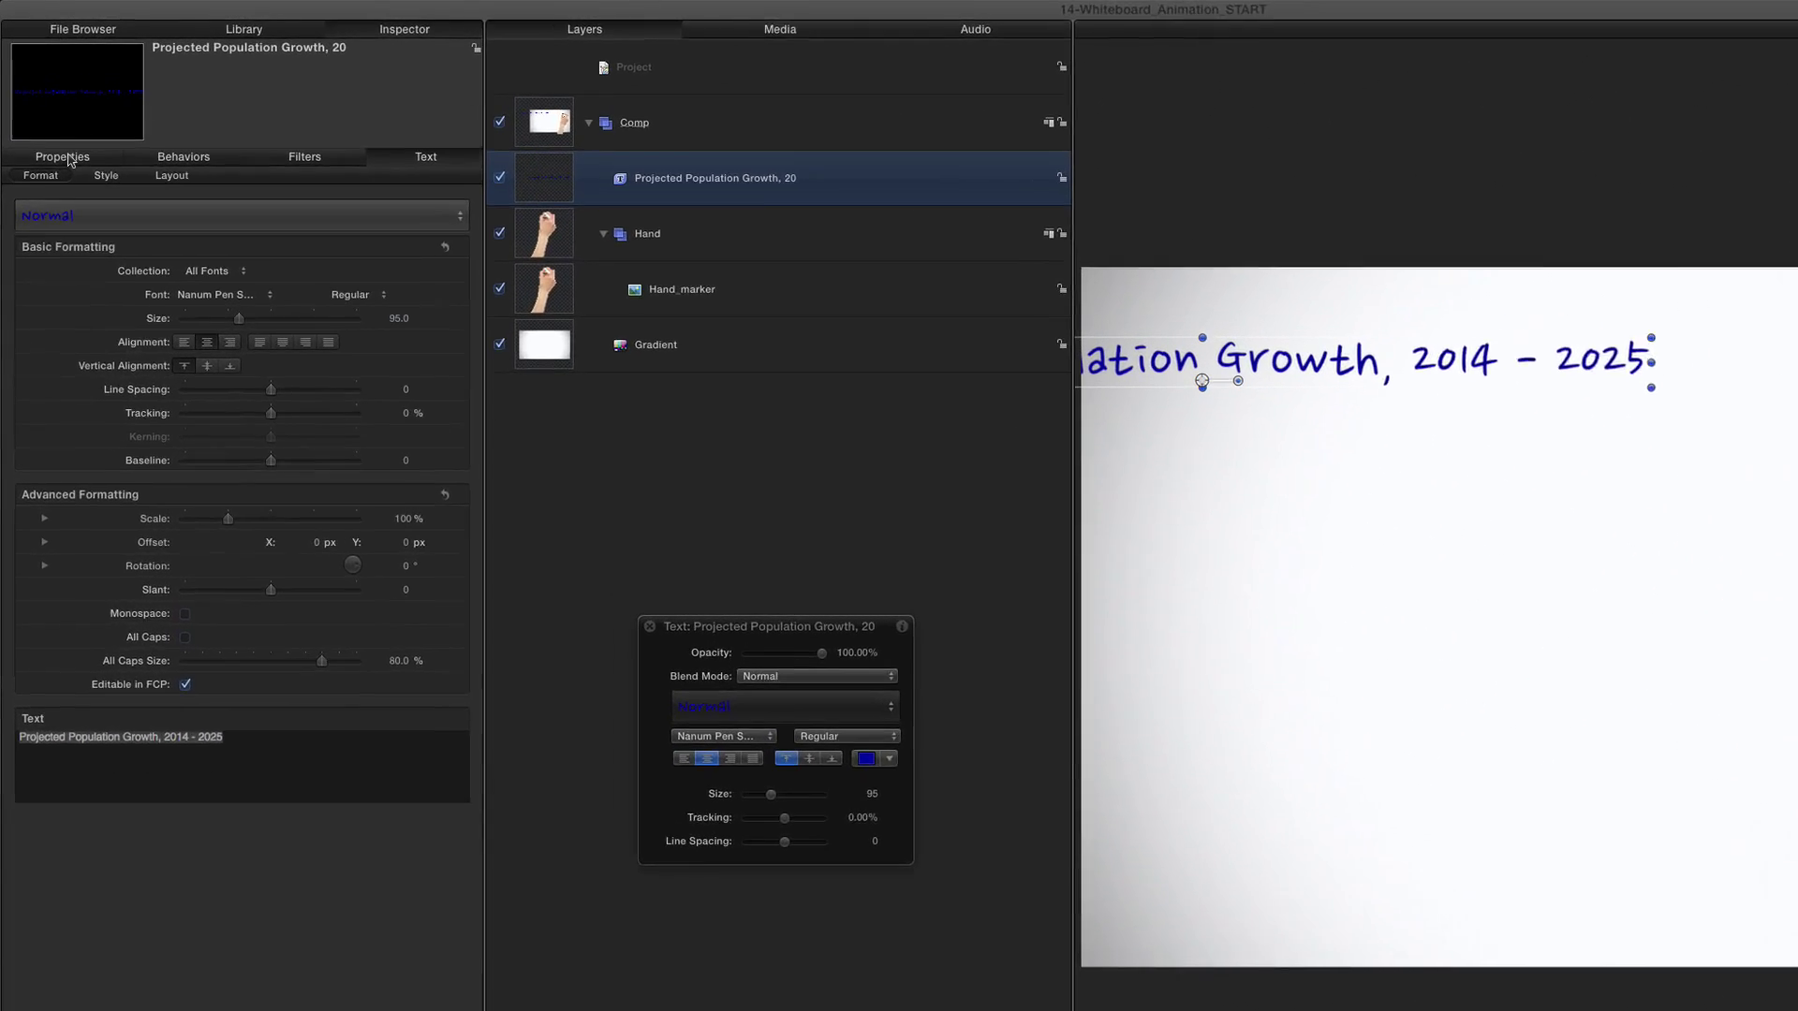
# Set the title's Position X to 0, lower it slightly, and layer it below the hands
pyautogui.click(52, 124)
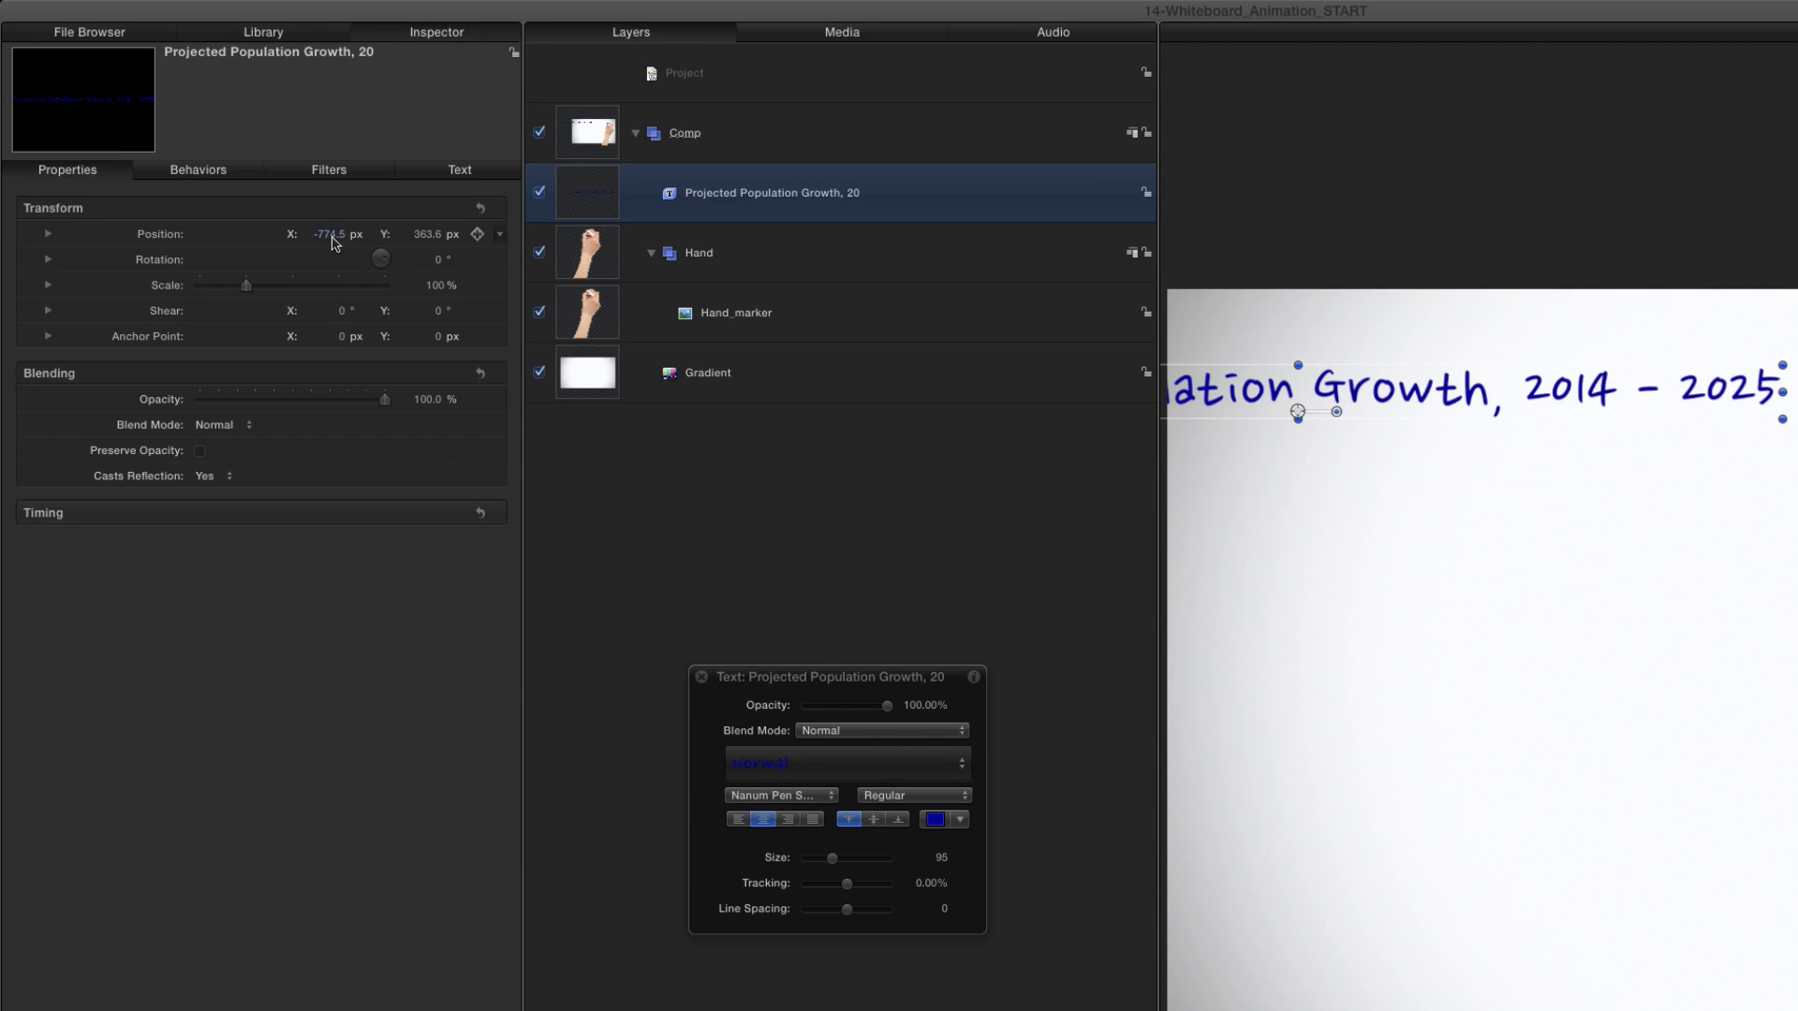
pyautogui.doubleClick(330, 234)
pyautogui.write('0')
pyautogui.press('Return')
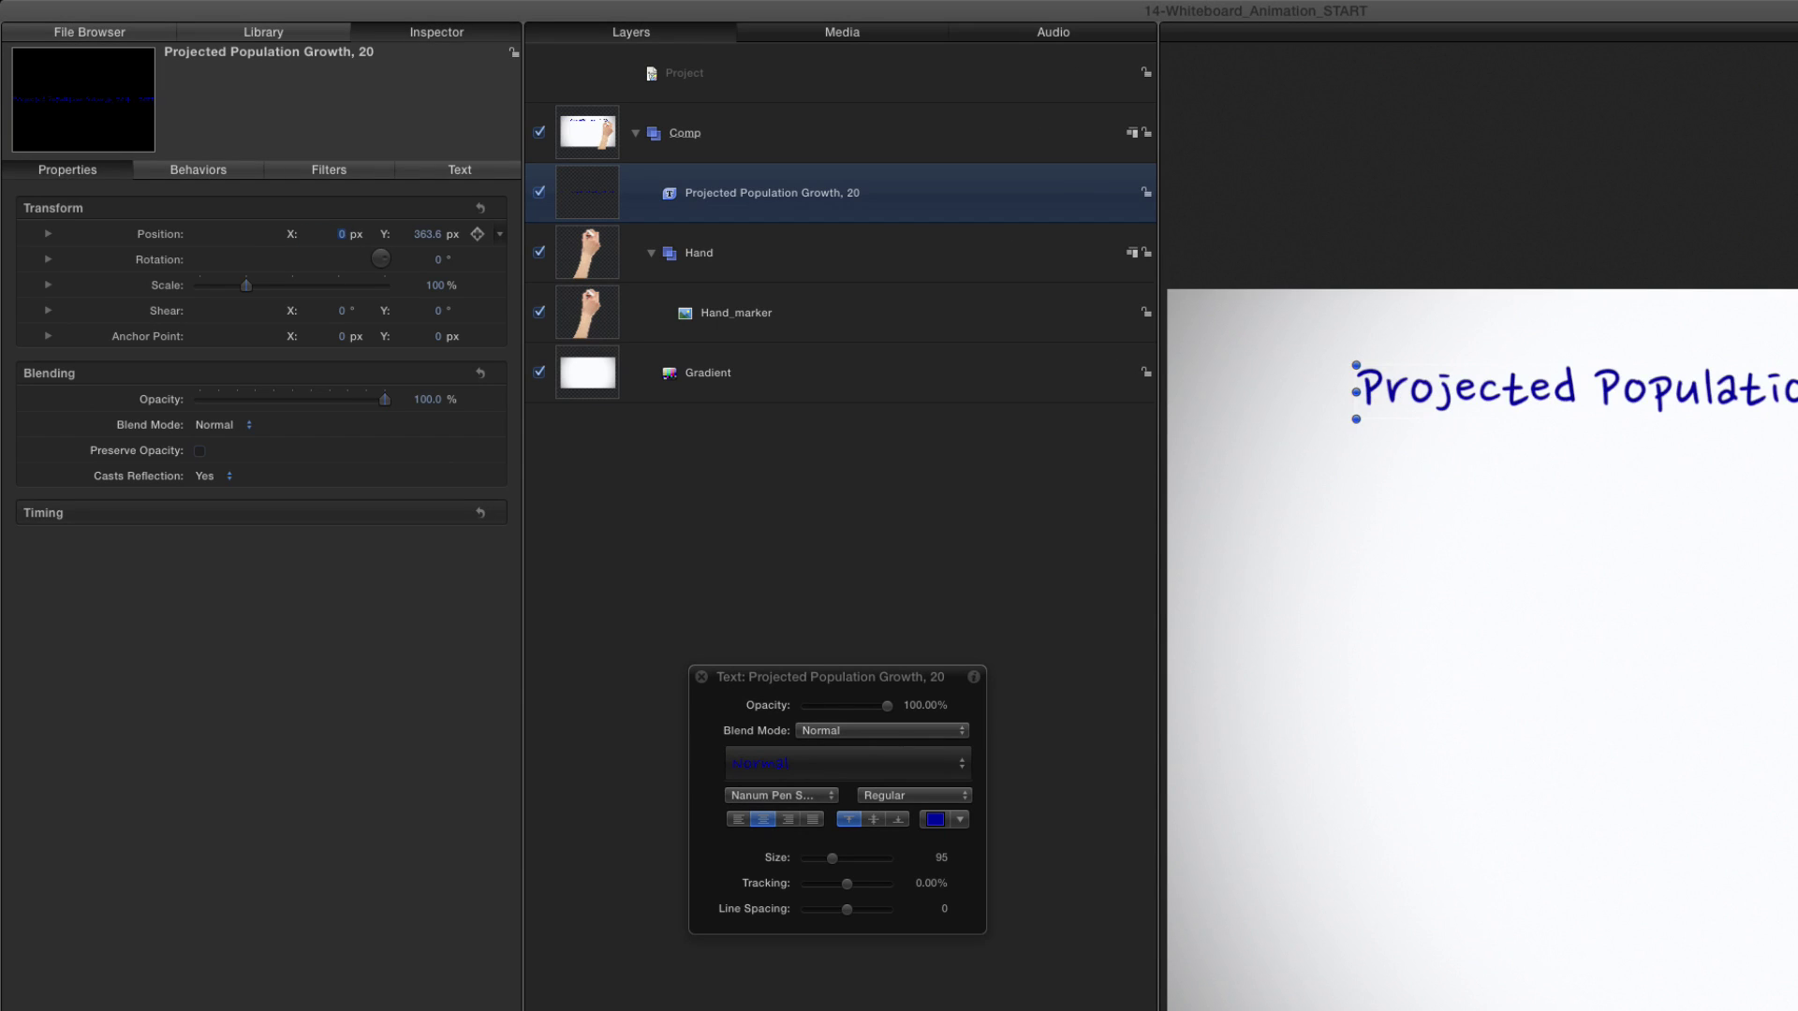
pyautogui.moveTo(1444, 400); pyautogui.dragTo(1446, 433)
pyautogui.moveTo(678, 198); pyautogui.dragTo(672, 343)
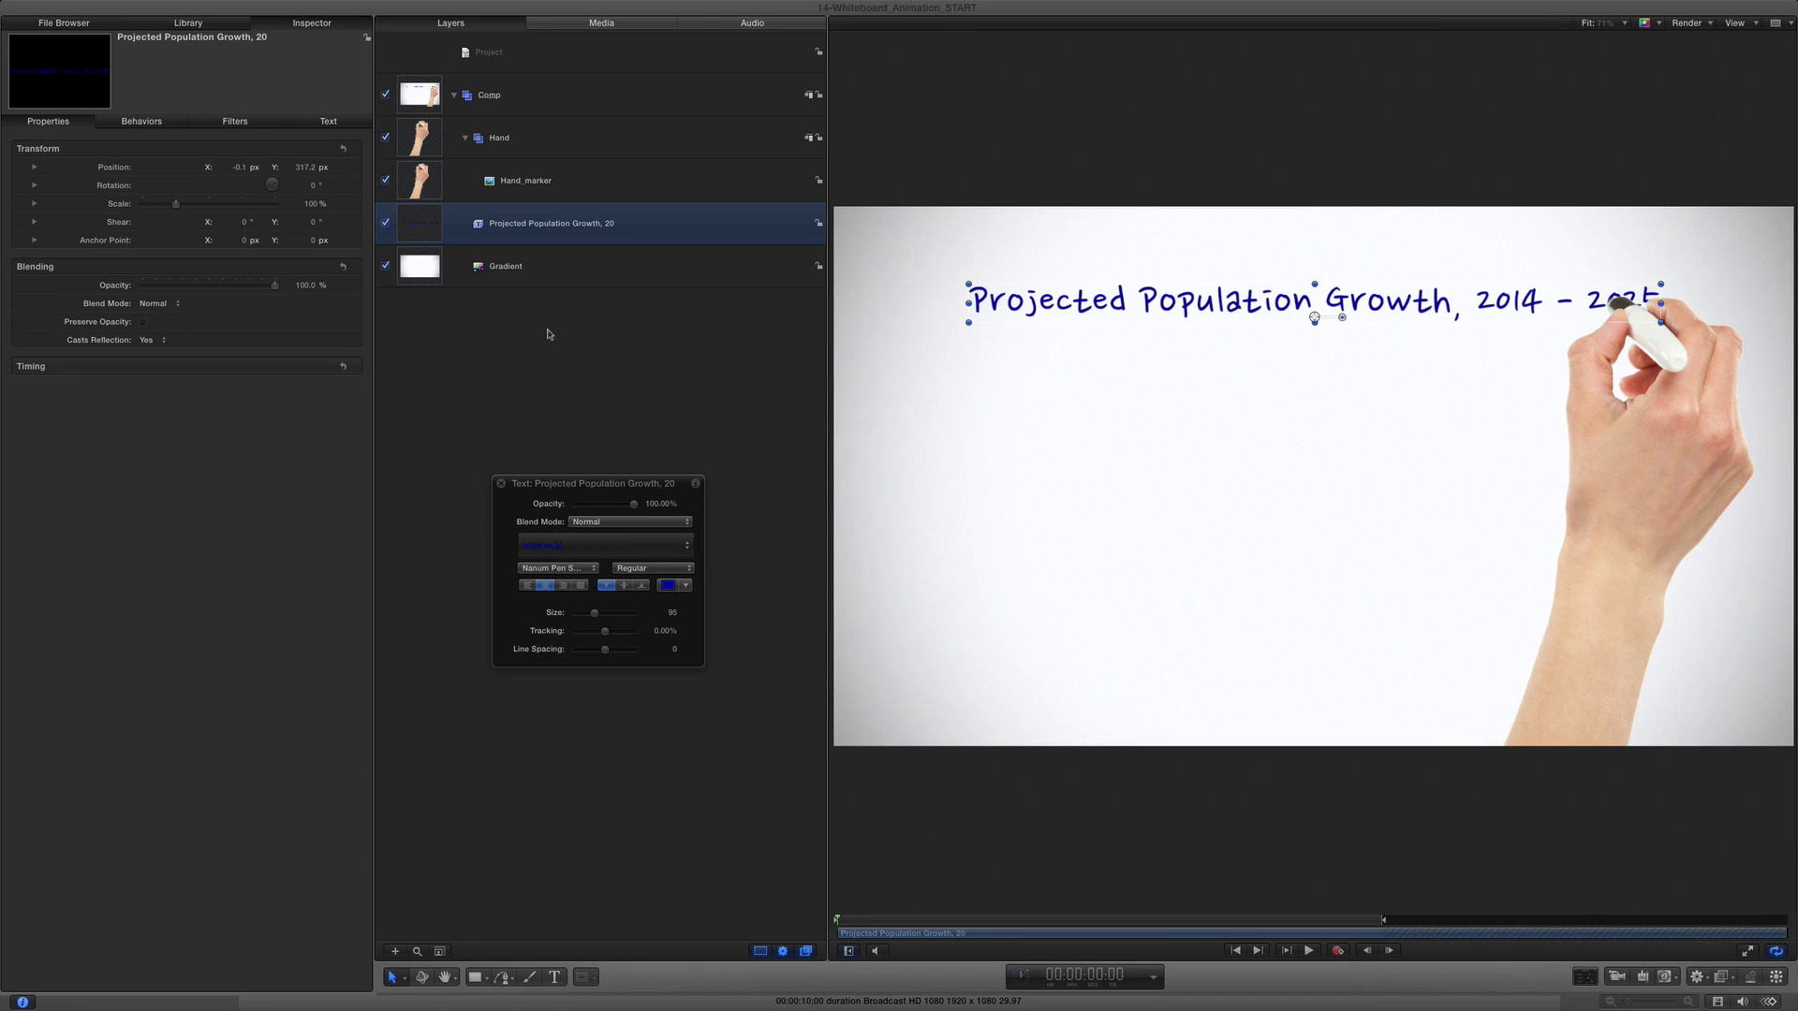
# Choose the Line shape tool with a red line colour
pyautogui.click(475, 976)
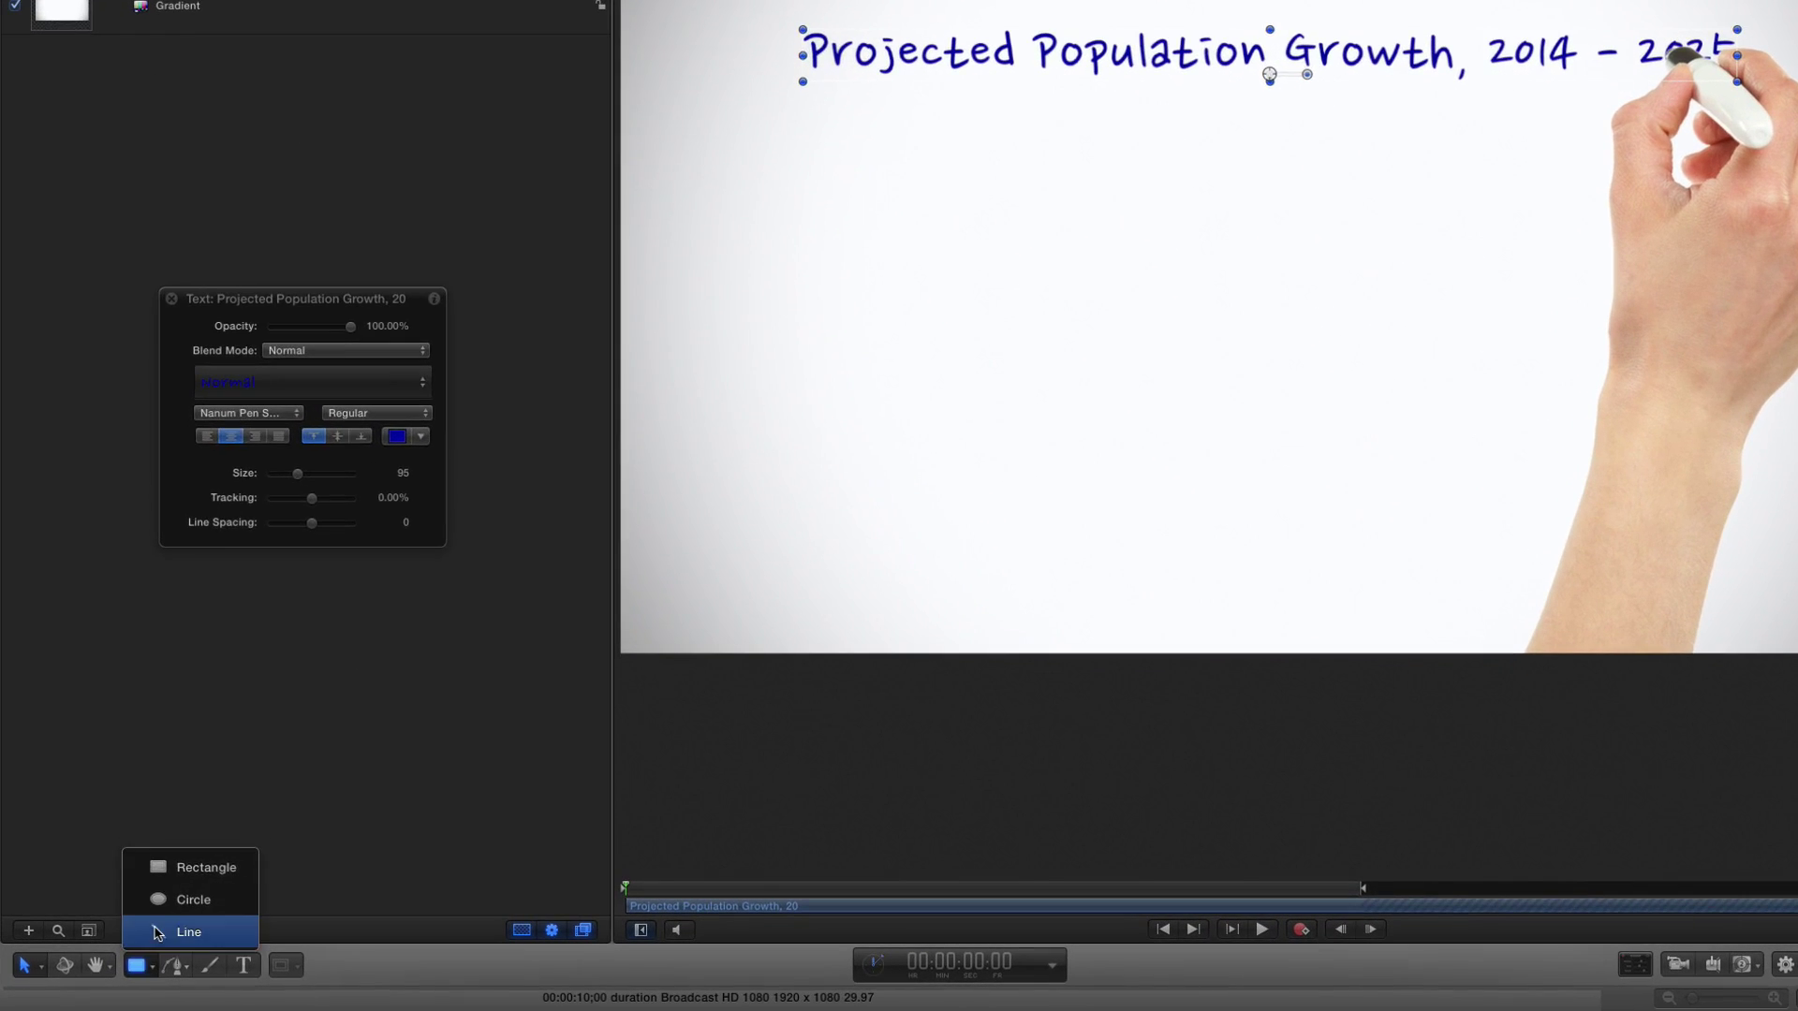
pyautogui.click(507, 951)
pyautogui.click(310, 324)
pyautogui.click(379, 342)
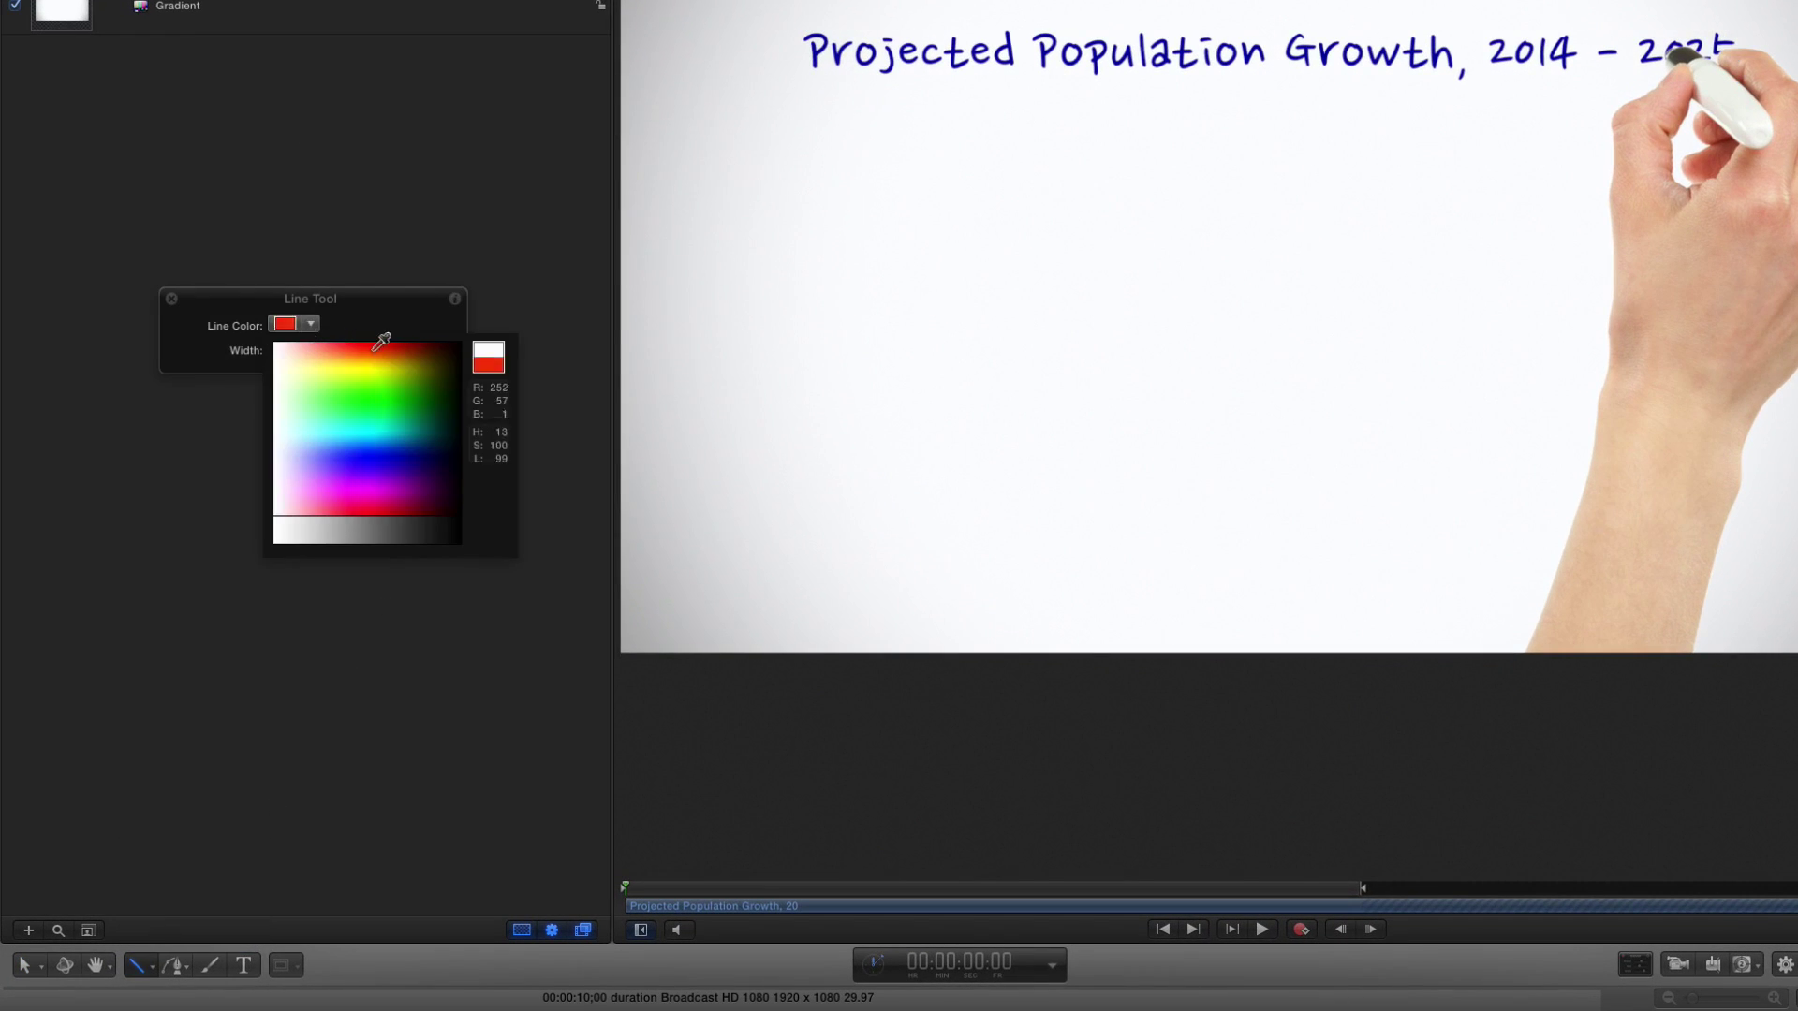
# Draw a line across the title and thicken it to width 85
pyautogui.moveTo(805, 55); pyautogui.dragTo(1796, 114)
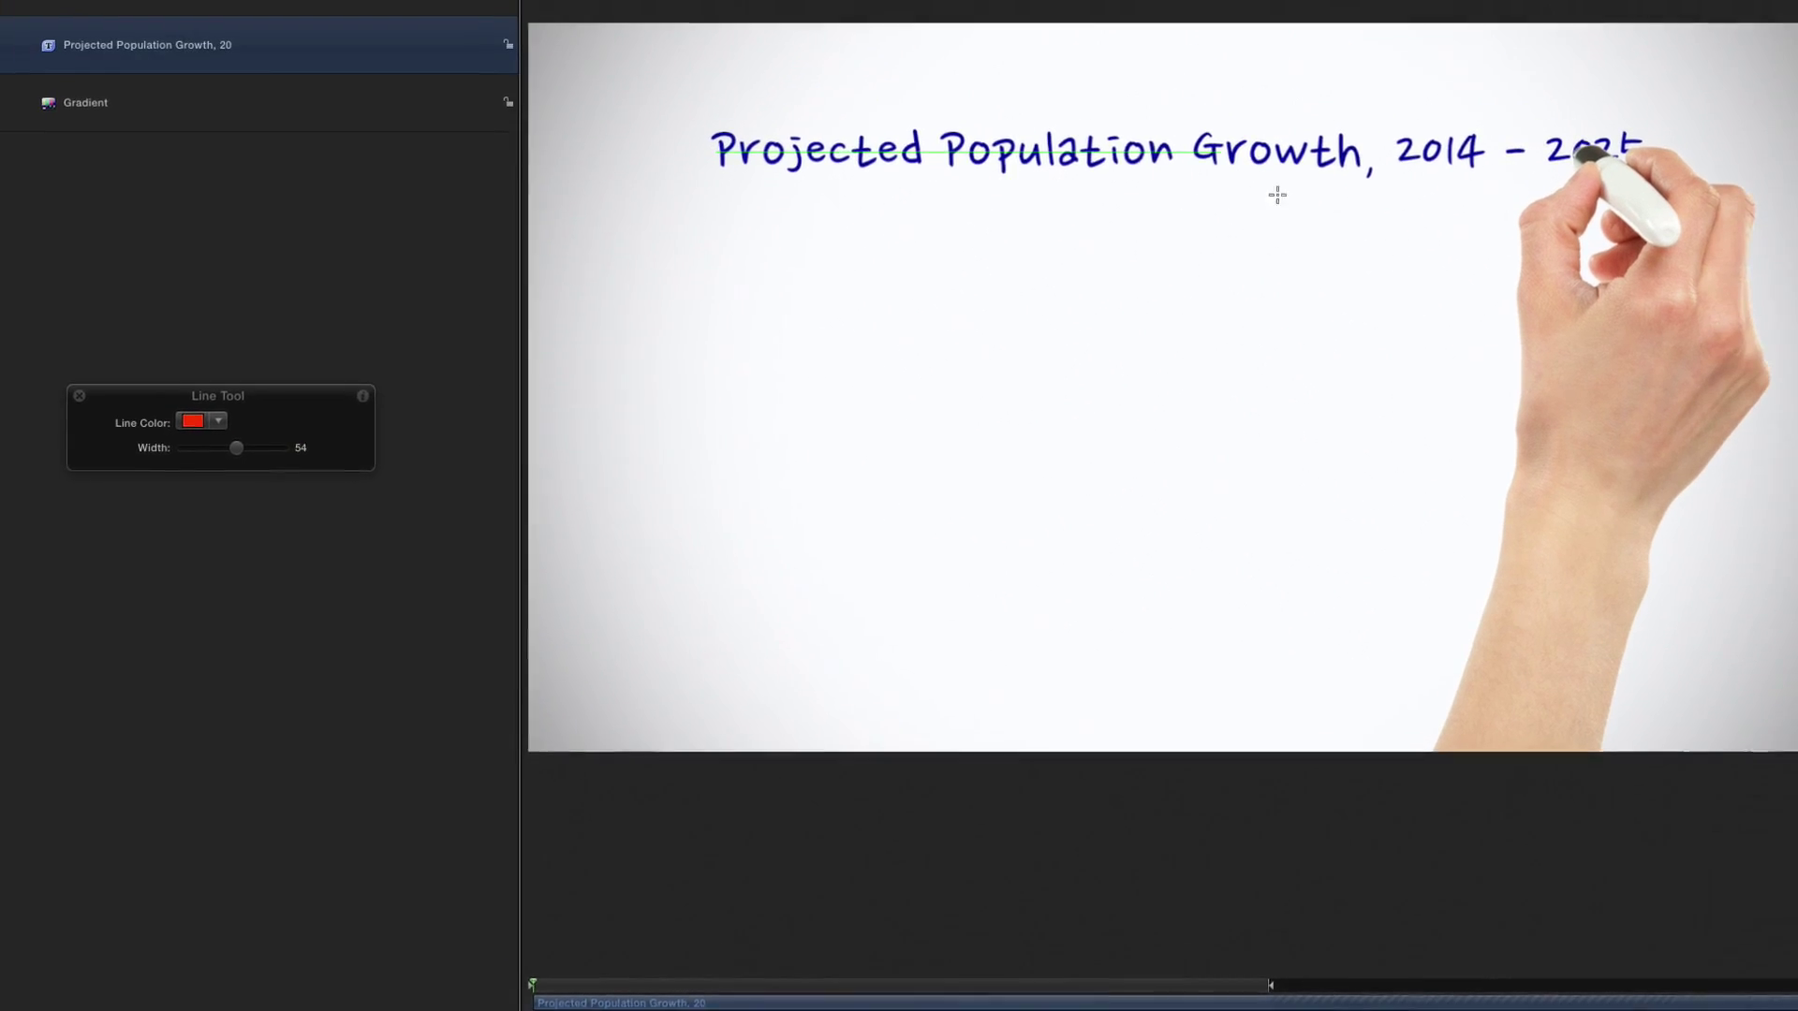
pyautogui.moveTo(1609, 211); pyautogui.dragTo(1611, 210)
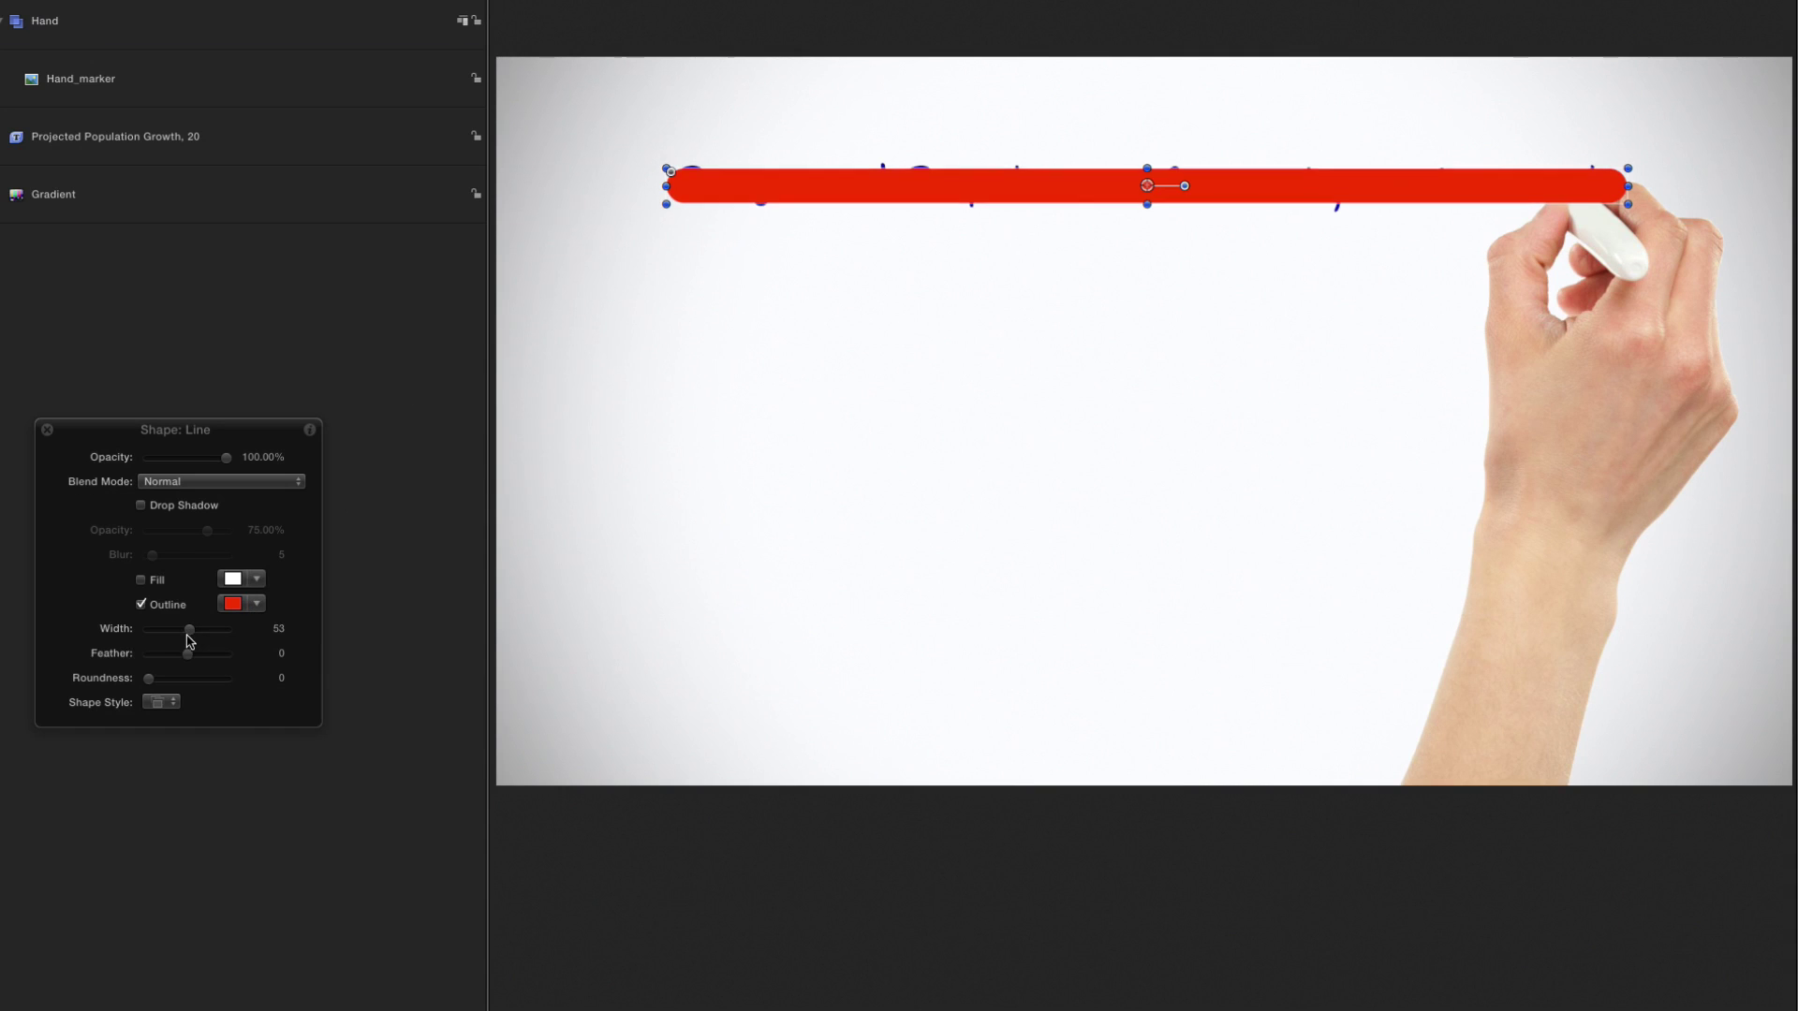
pyautogui.moveTo(191, 630); pyautogui.dragTo(214, 634)
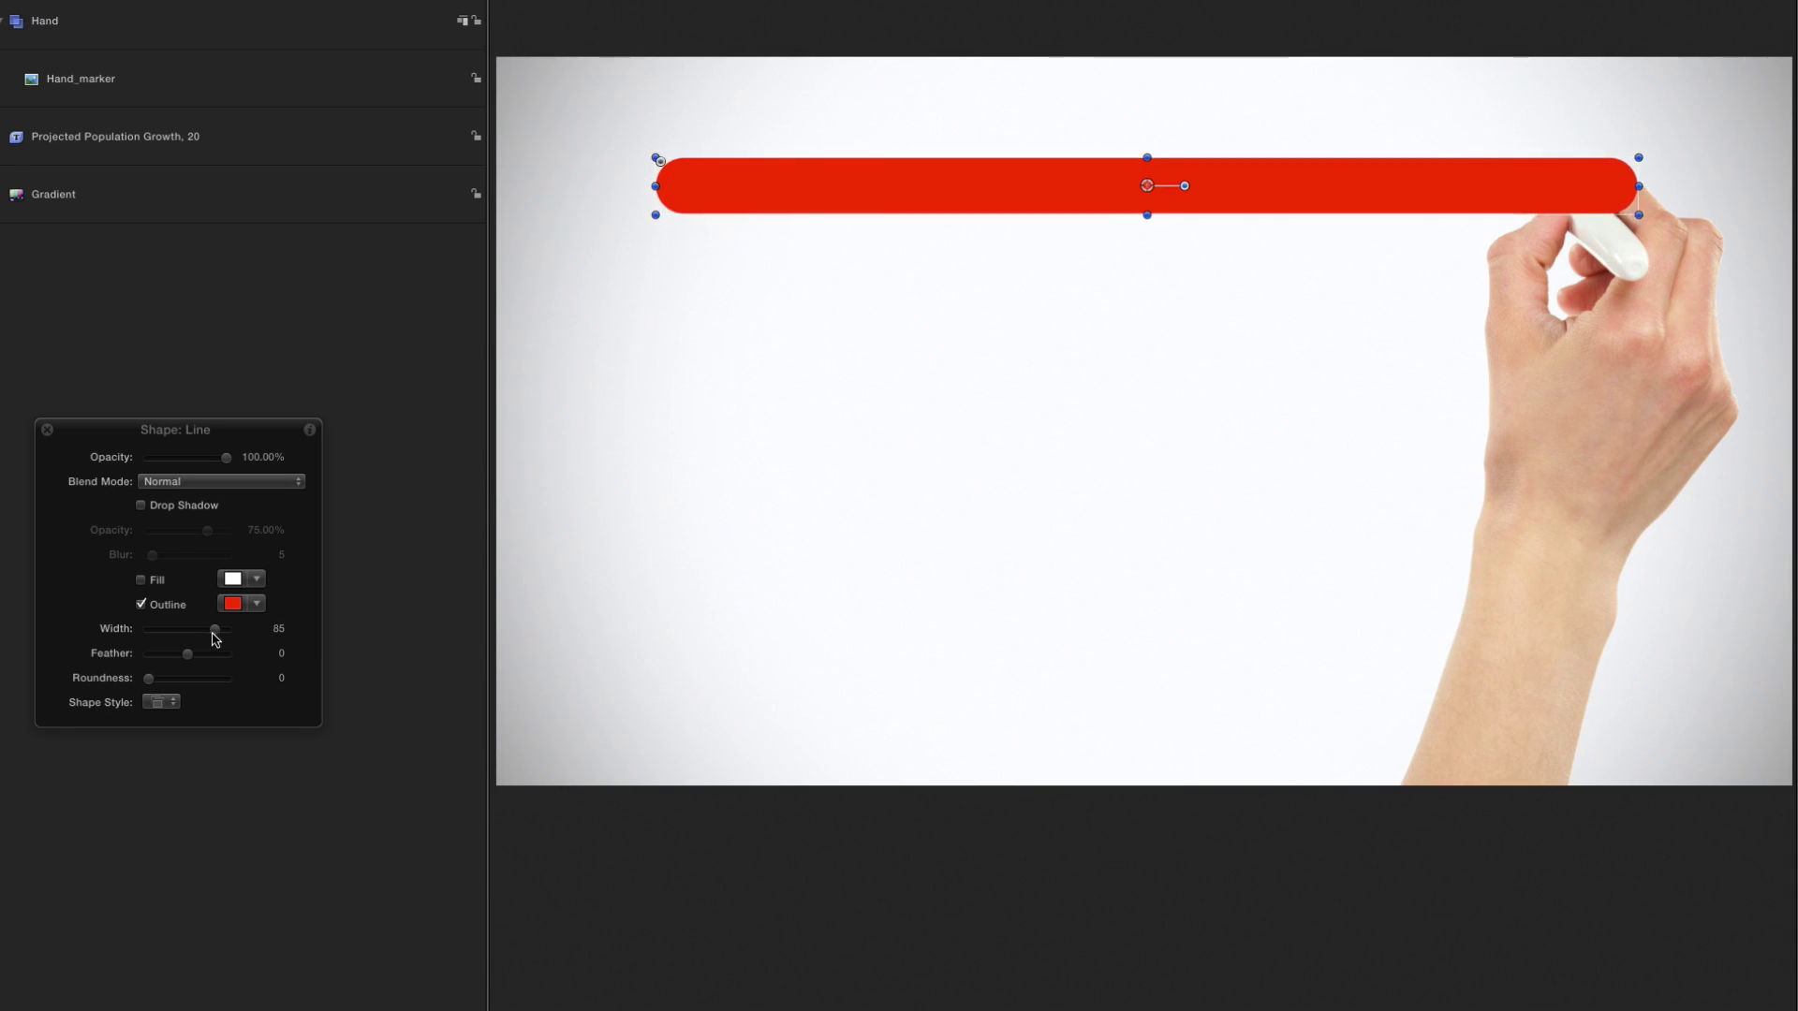
pyautogui.moveTo(1123, 189)
pyautogui.mouseDown()
pyautogui.moveTo(1122, 274)
pyautogui.moveTo(1124, 190)
pyautogui.mouseUp()
# Use Edit Points on the red line to move its left end point to the right
pyautogui.rightClick(1086, 189)
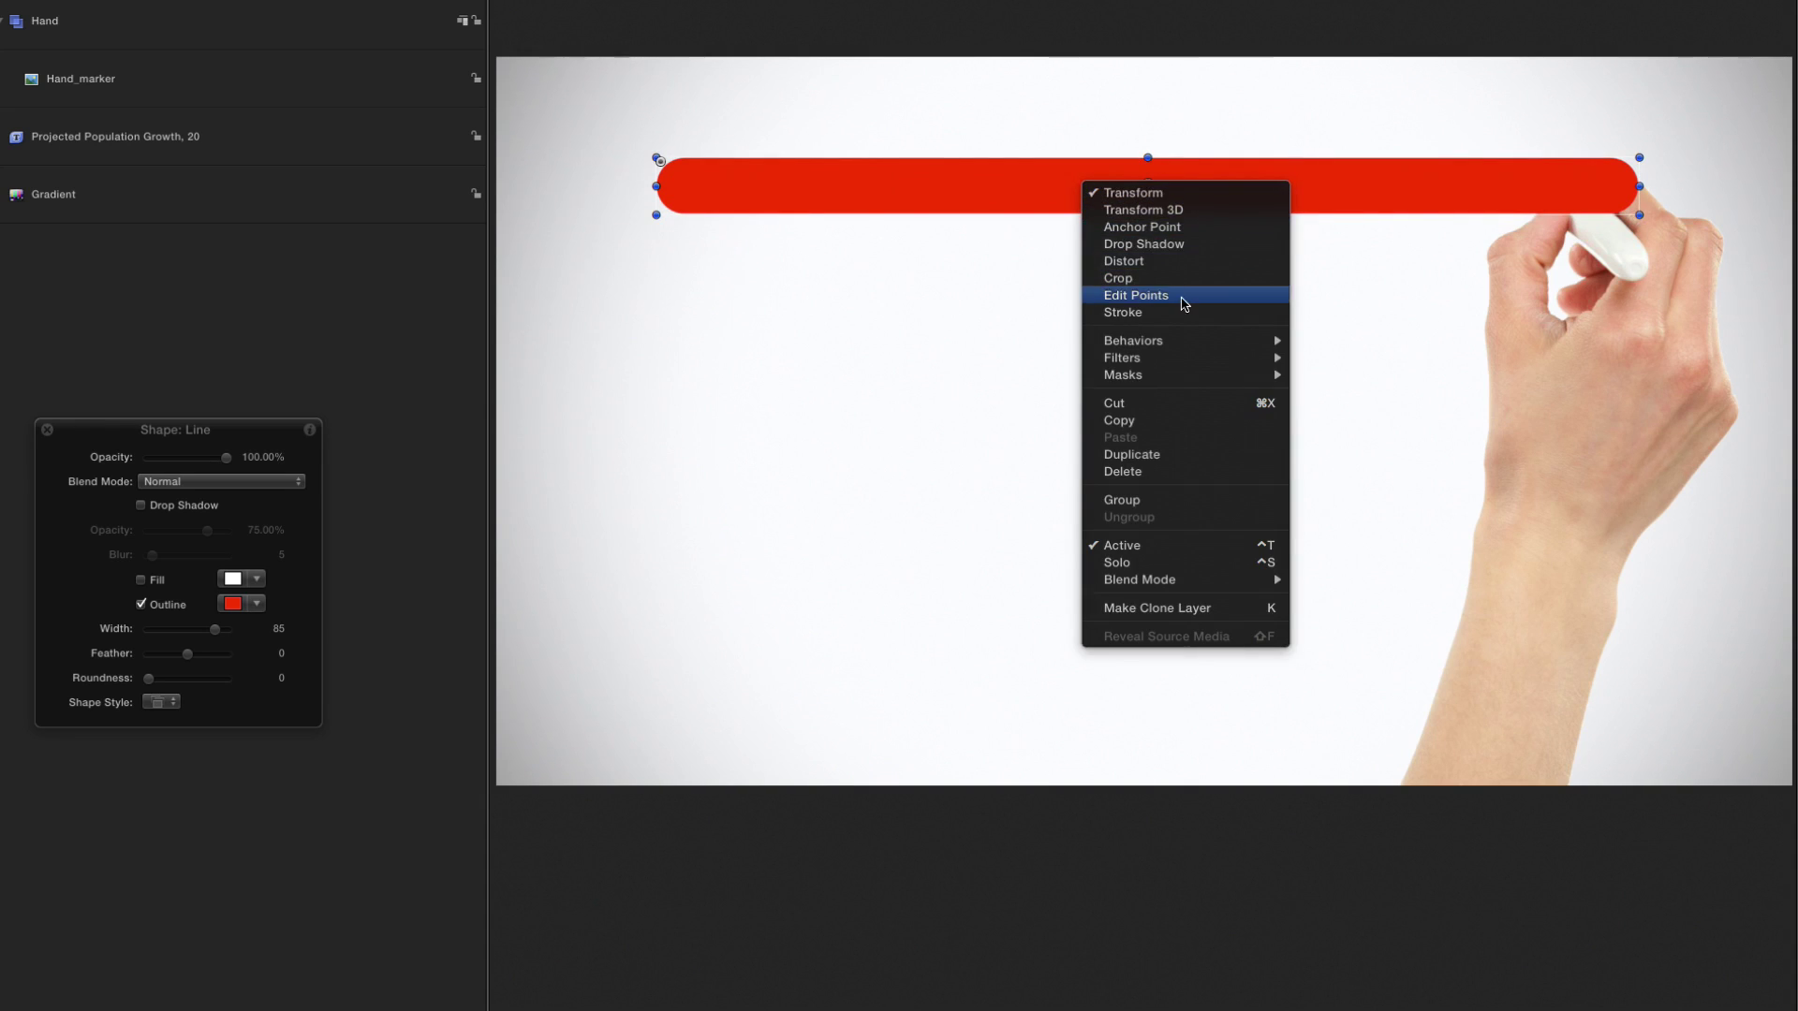
pyautogui.click(1182, 296)
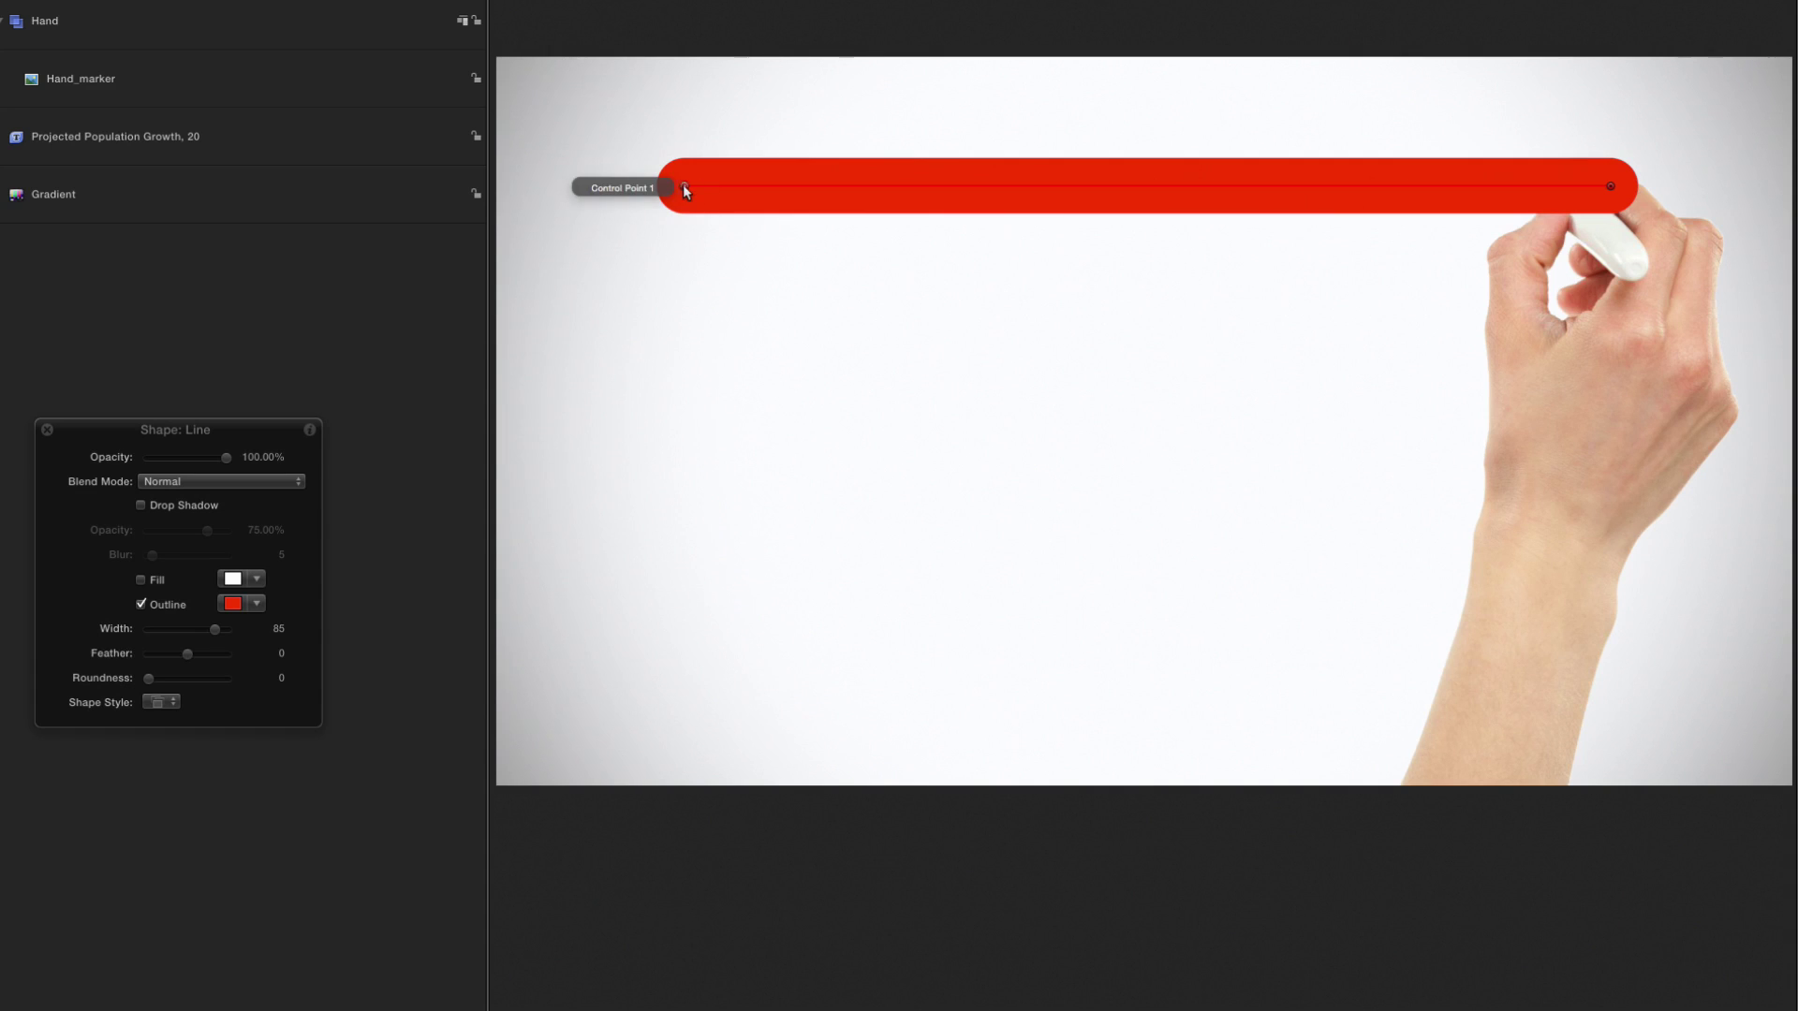
pyautogui.moveTo(683, 185)
pyautogui.mouseDown()
pyautogui.moveTo(739, 187)
pyautogui.moveTo(696, 188)
pyautogui.mouseUp()
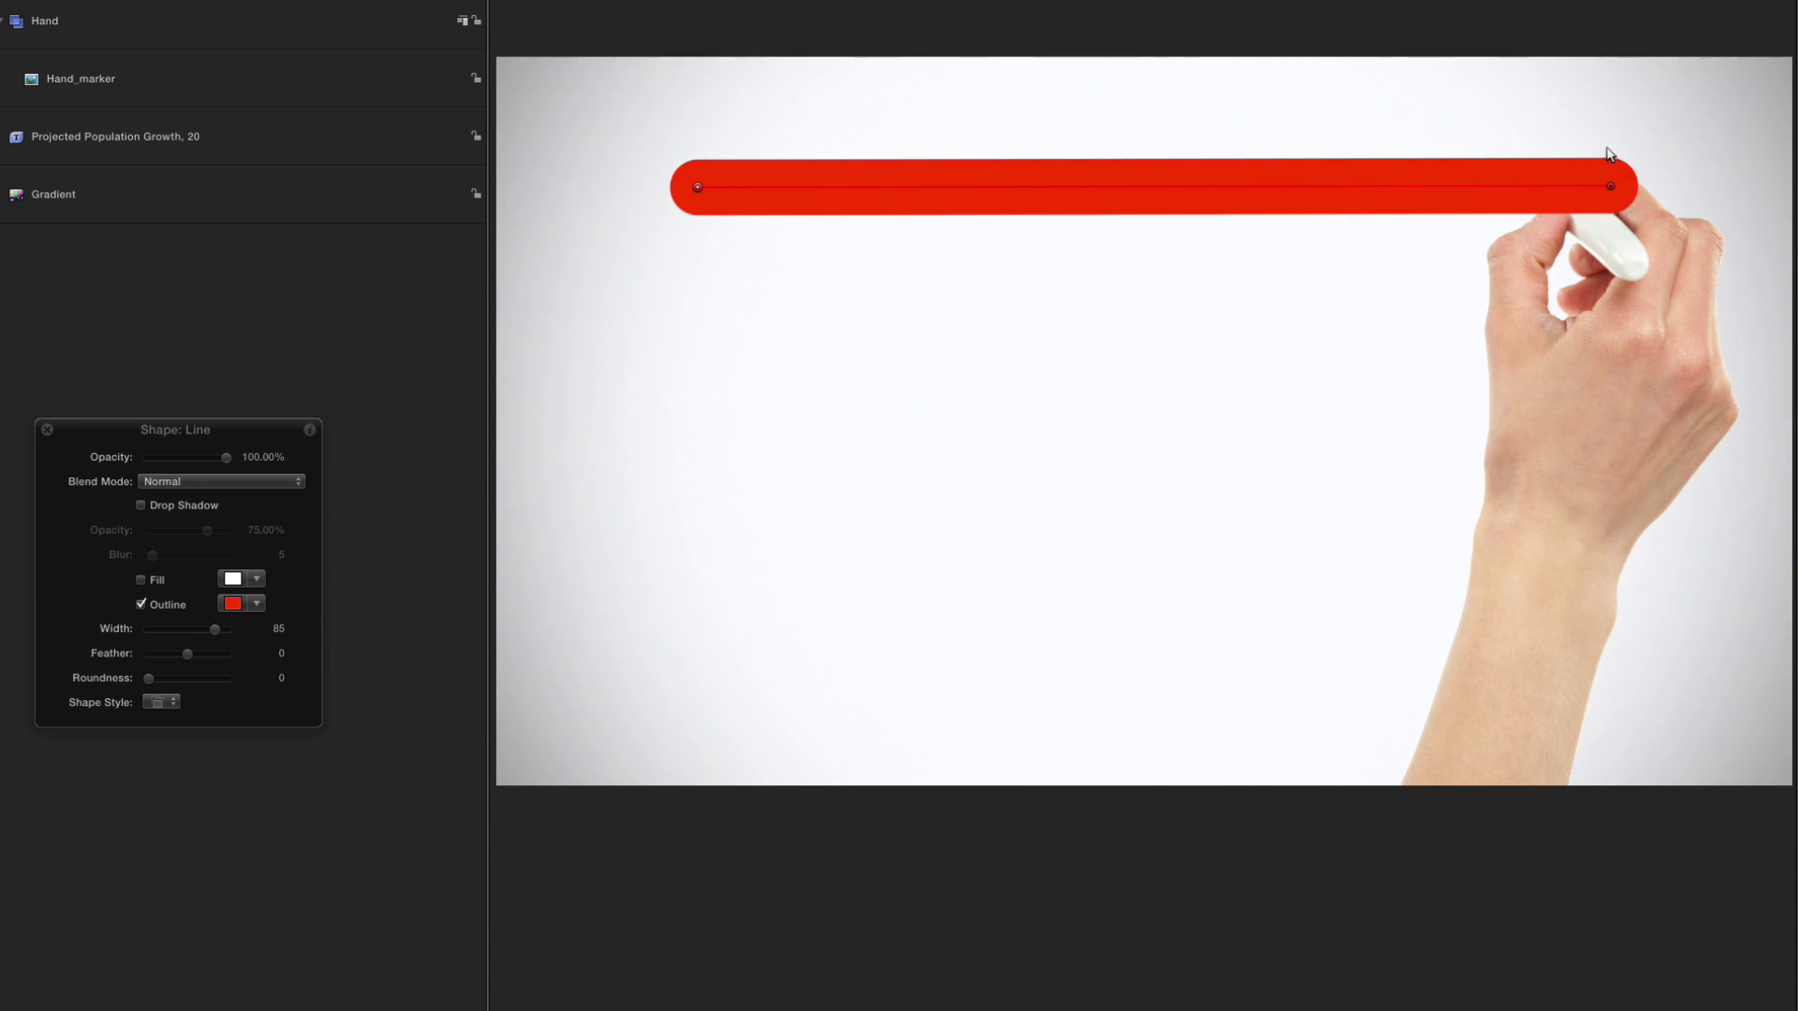
pyautogui.moveTo(1582, 142); pyautogui.dragTo(1351, 191)
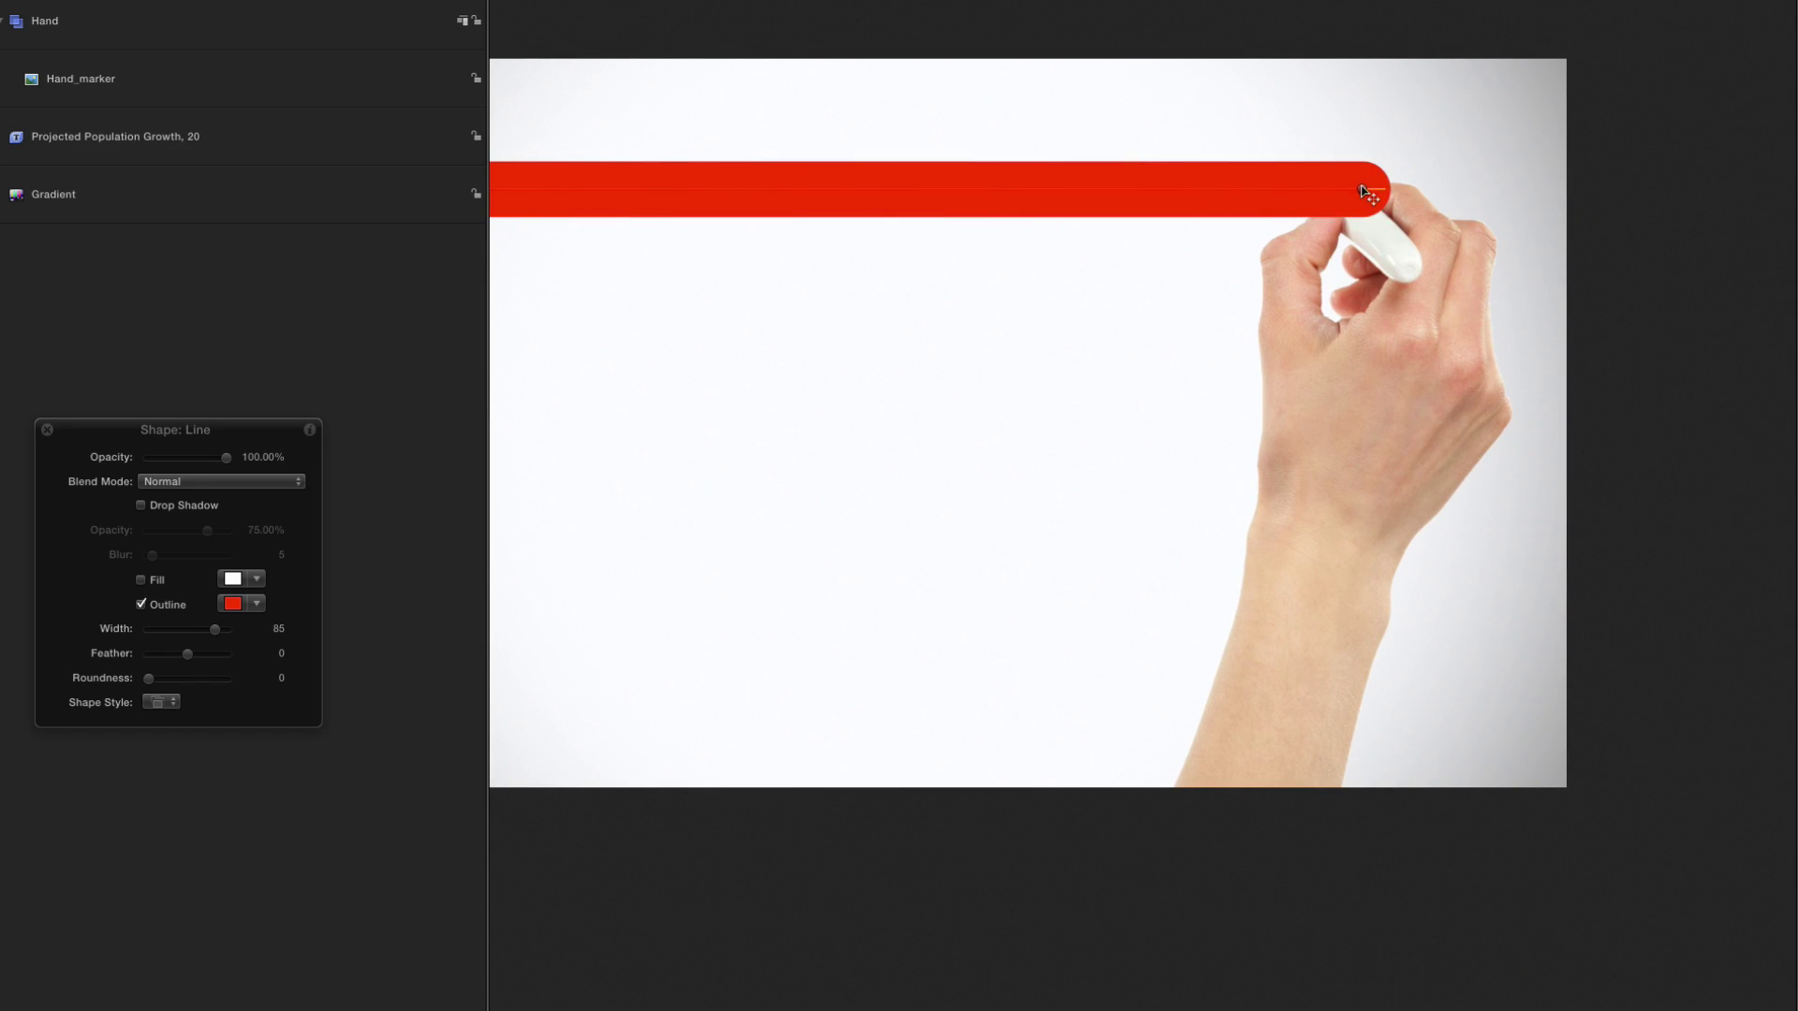
pyautogui.hotkey('shift', 'z')
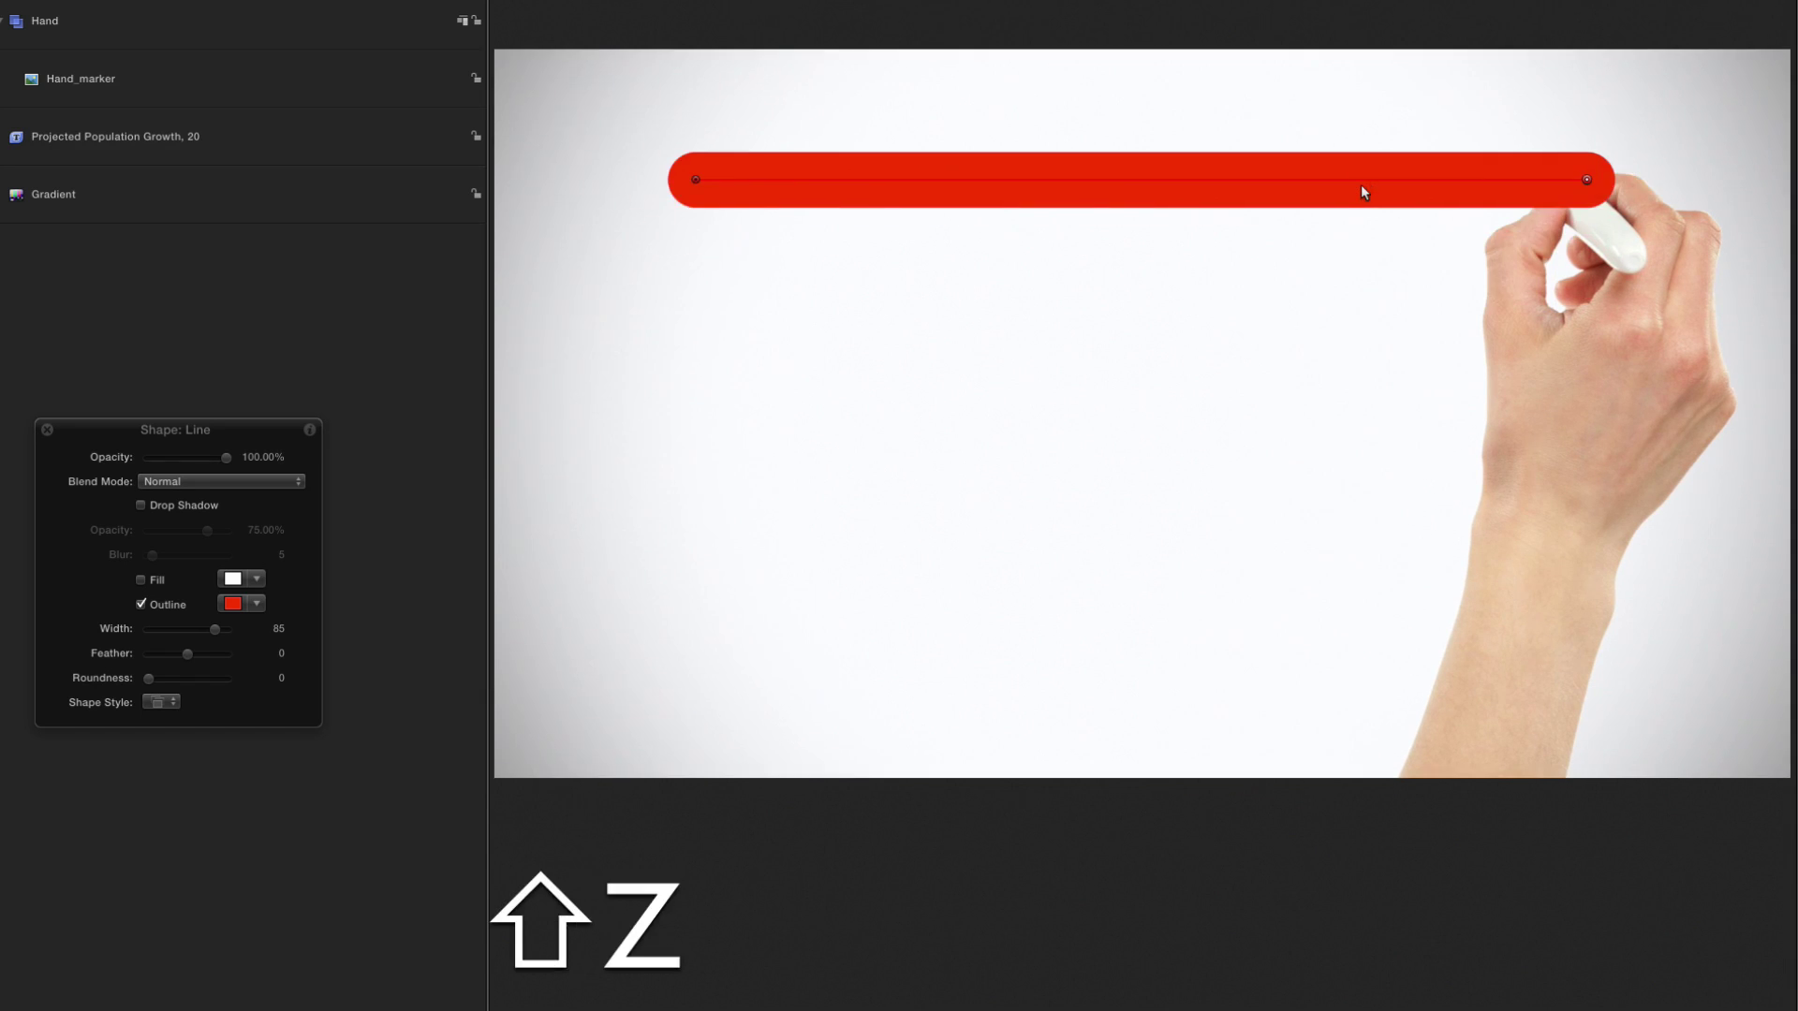
pyautogui.hotkey('shift', 's')
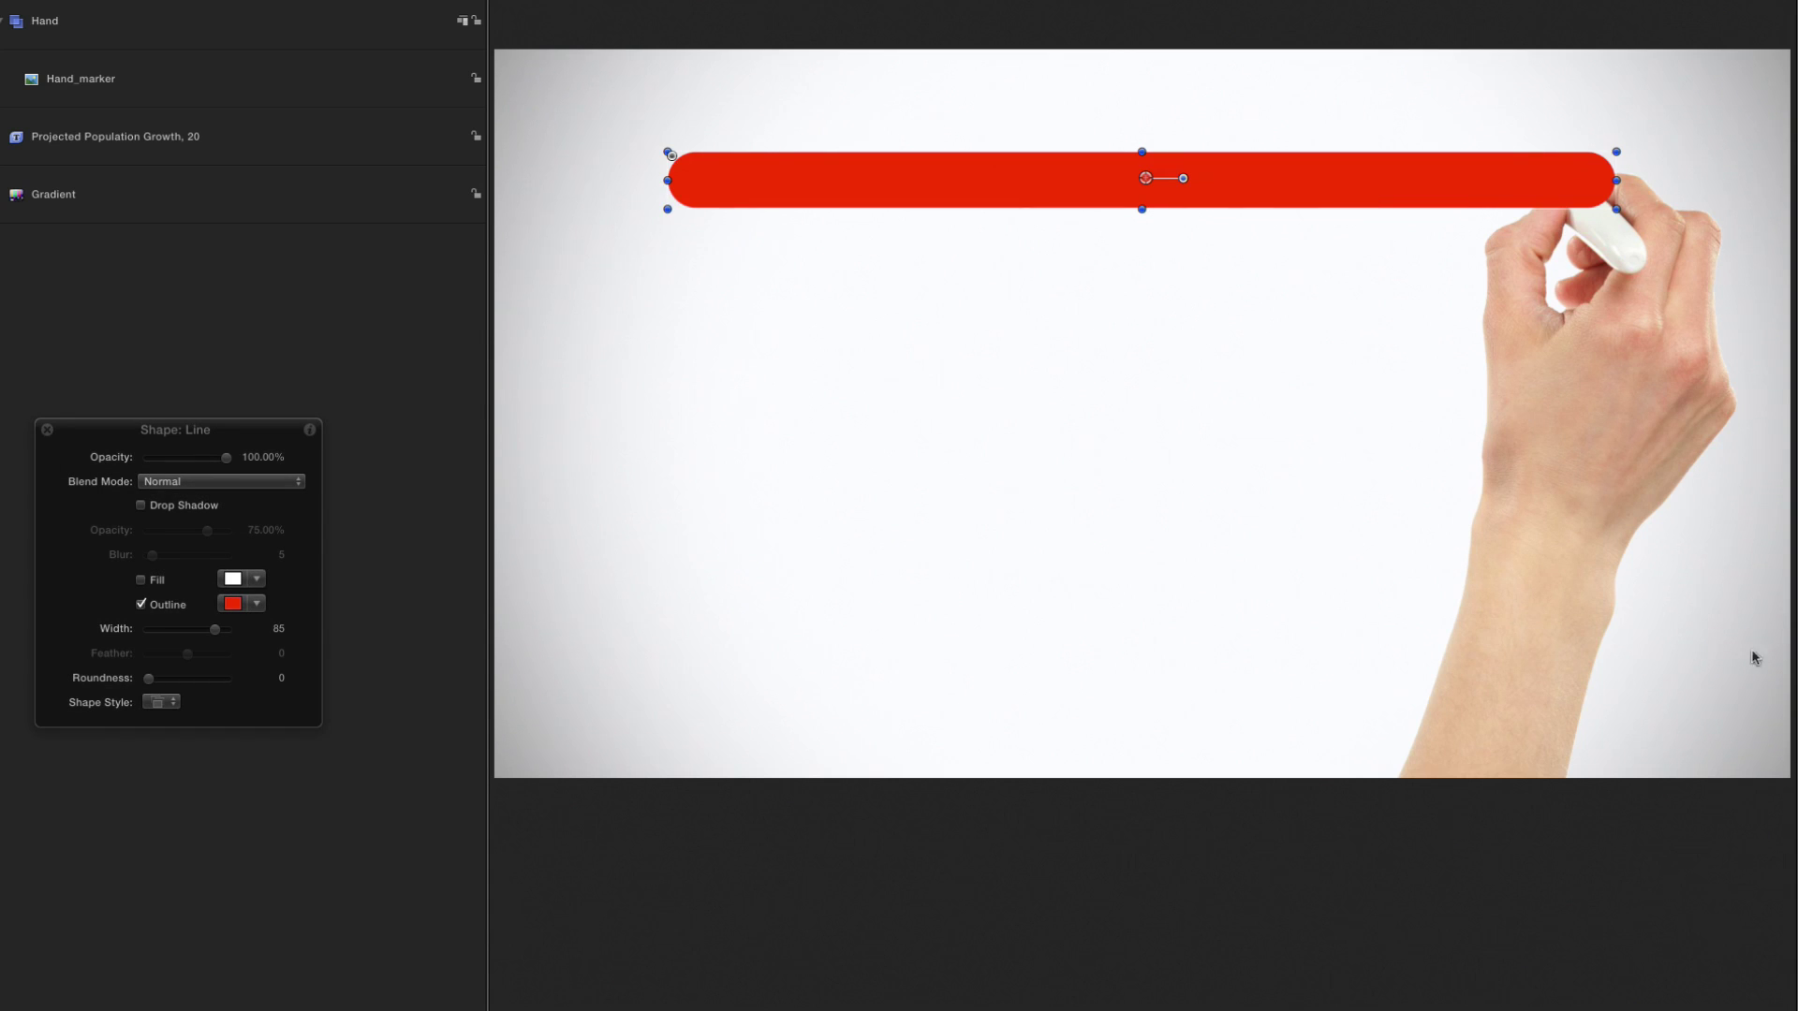
# Add a Shape > Write On behavior to the red line, trim it to about 2;19, and preview
pyautogui.click(1675, 1010)
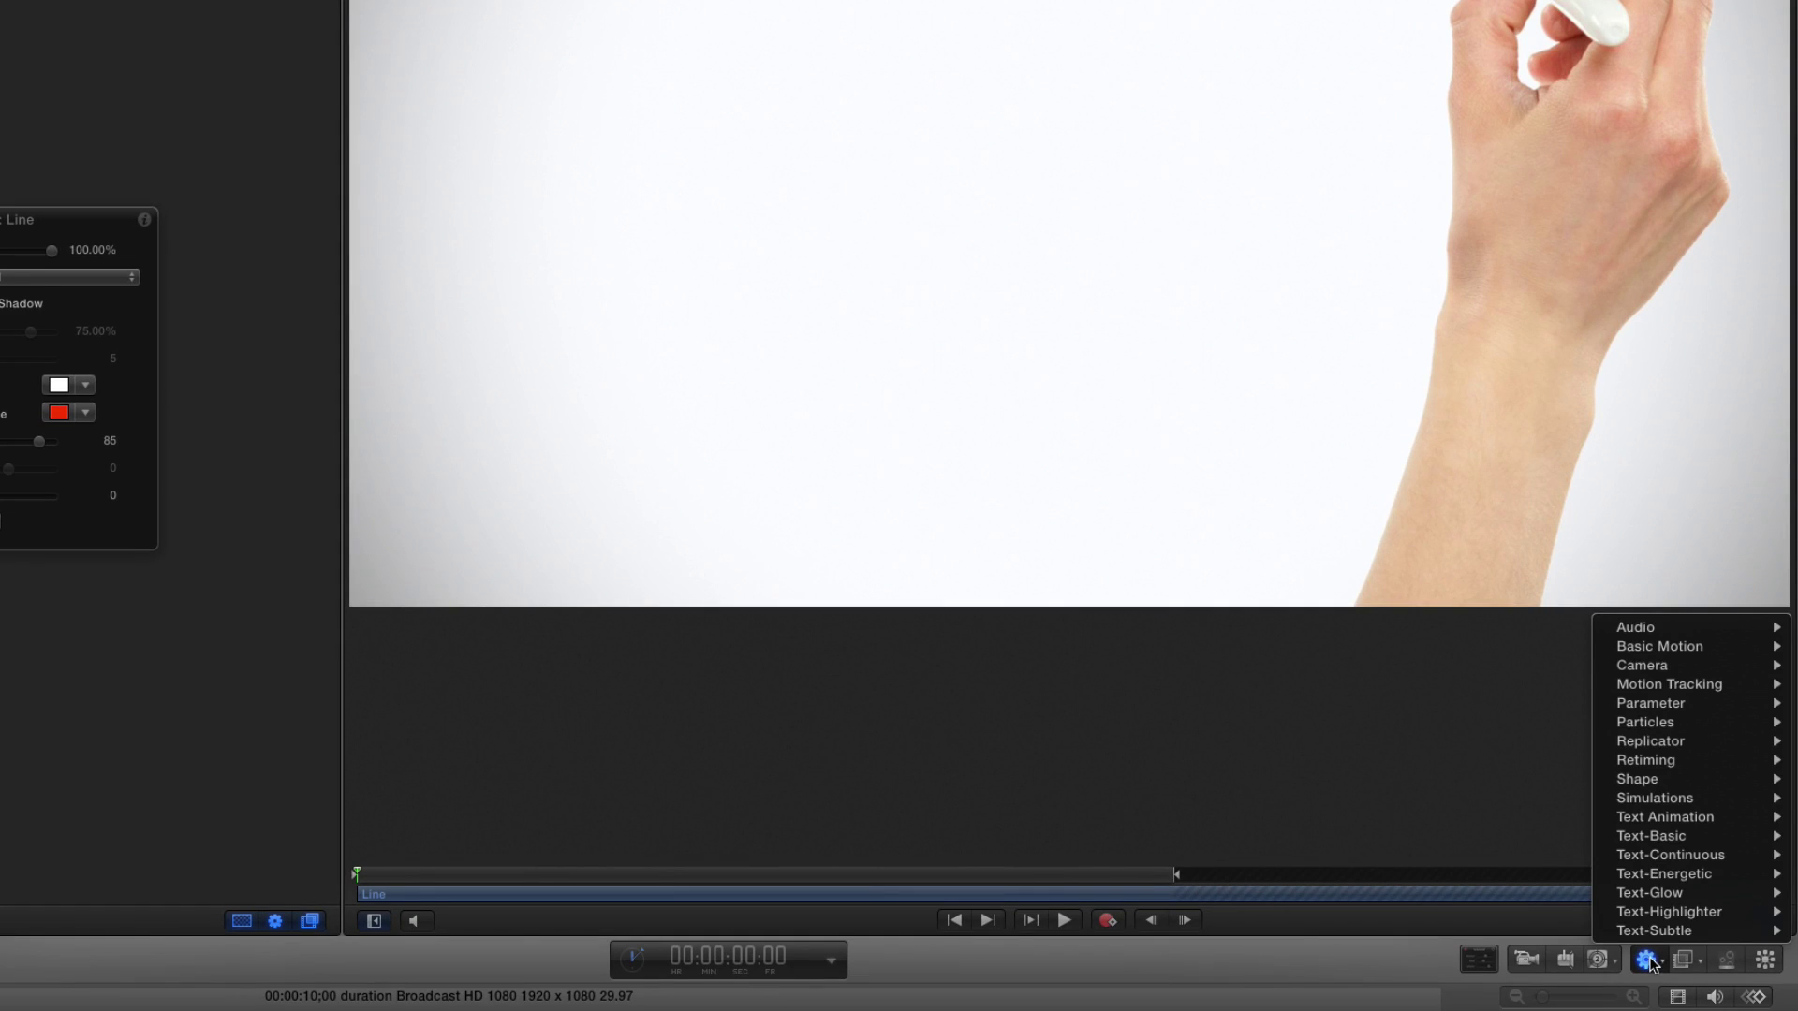
pyautogui.moveTo(1676, 781)
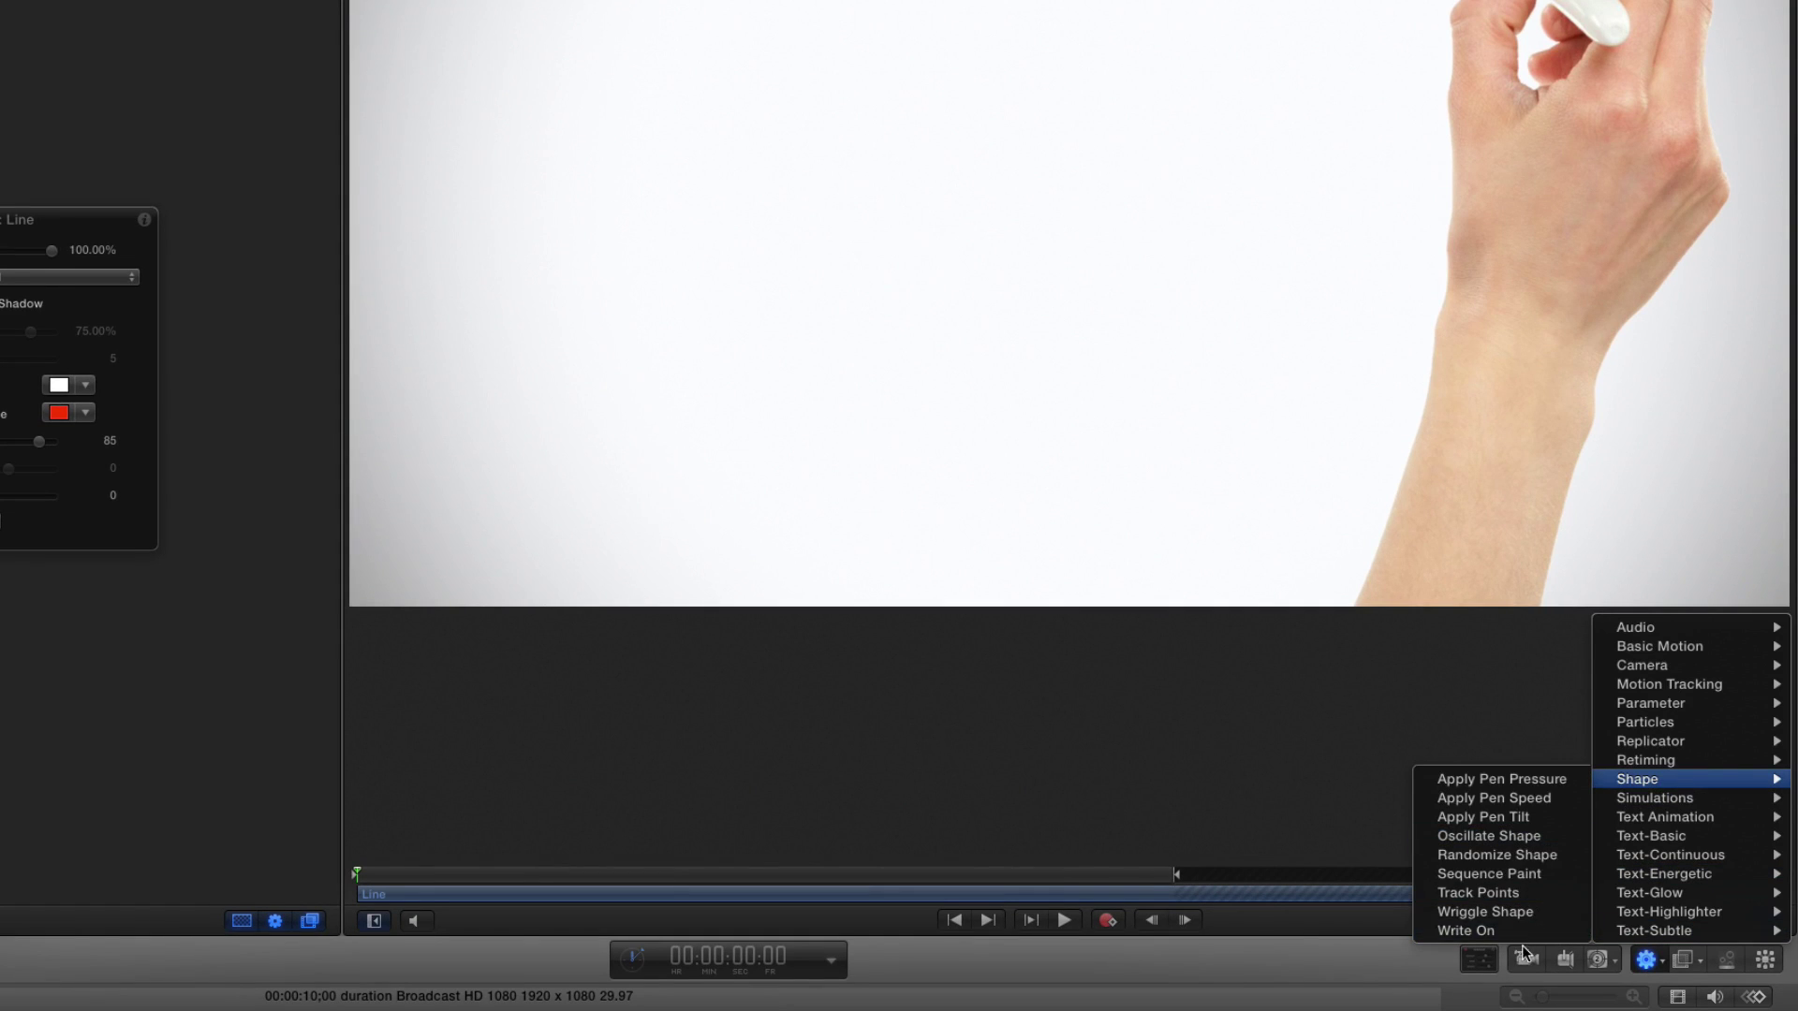
pyautogui.click(1520, 932)
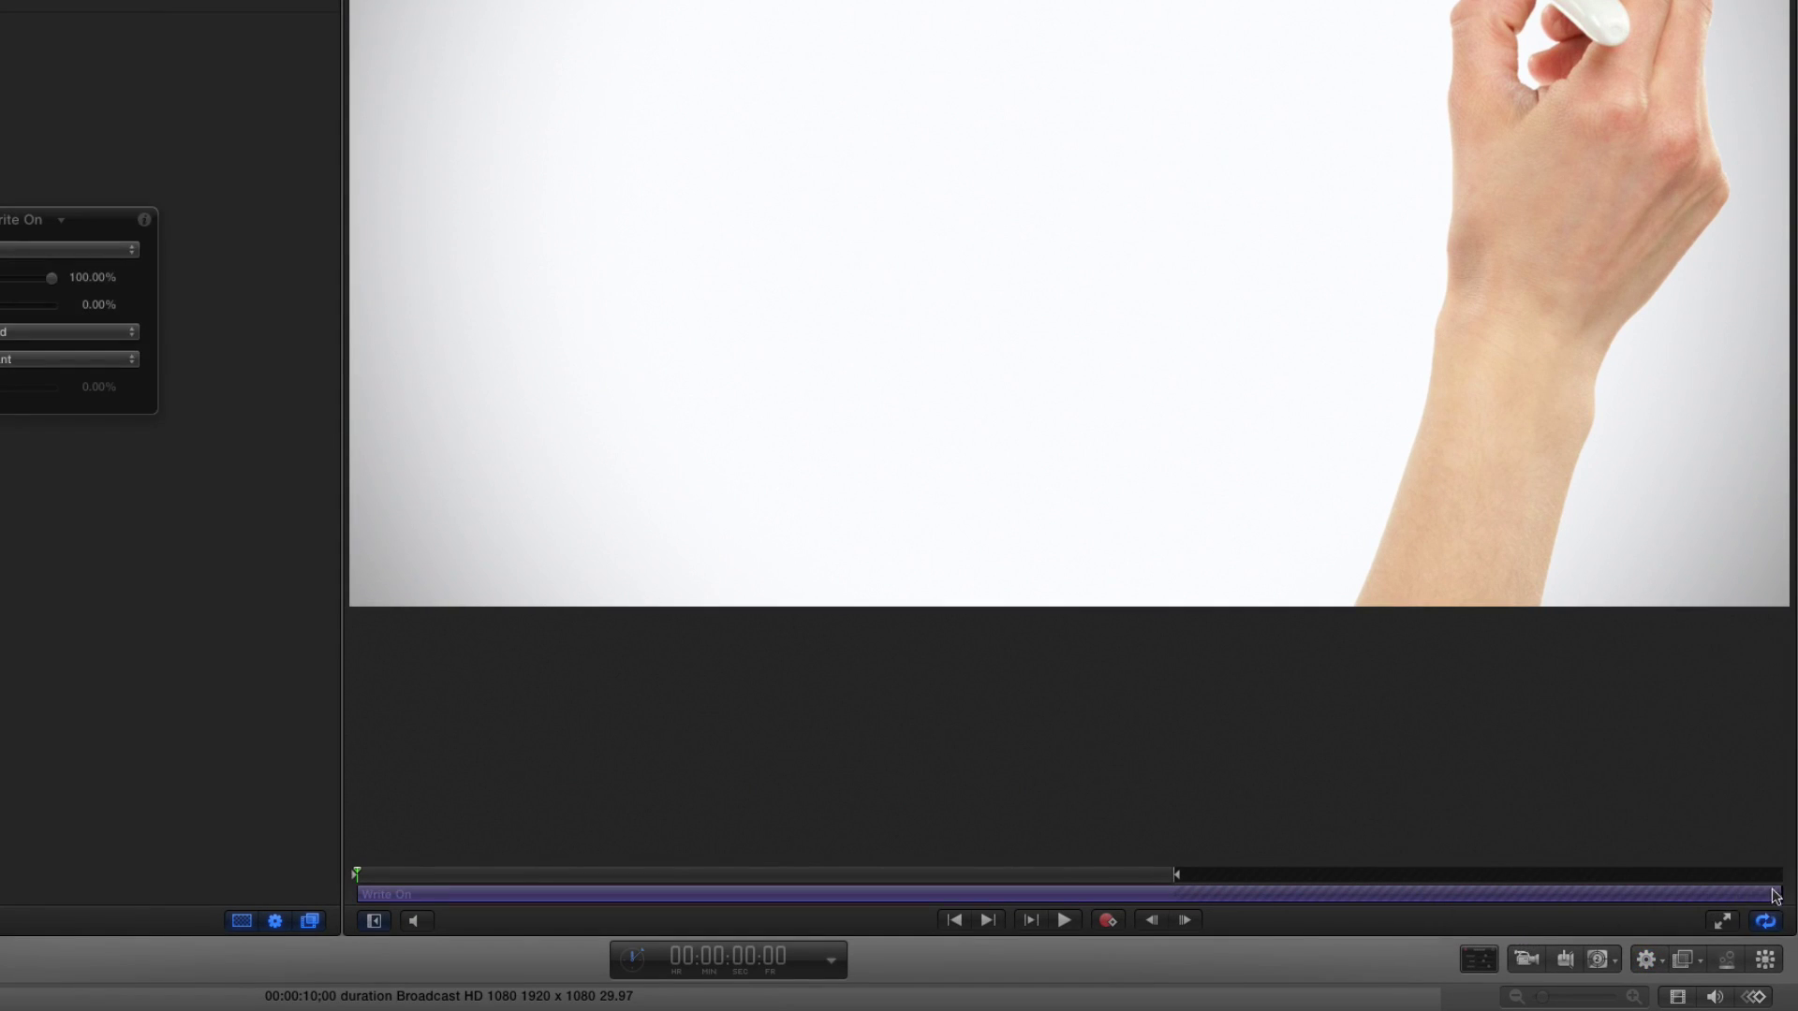
pyautogui.moveTo(1776, 896); pyautogui.dragTo(777, 902)
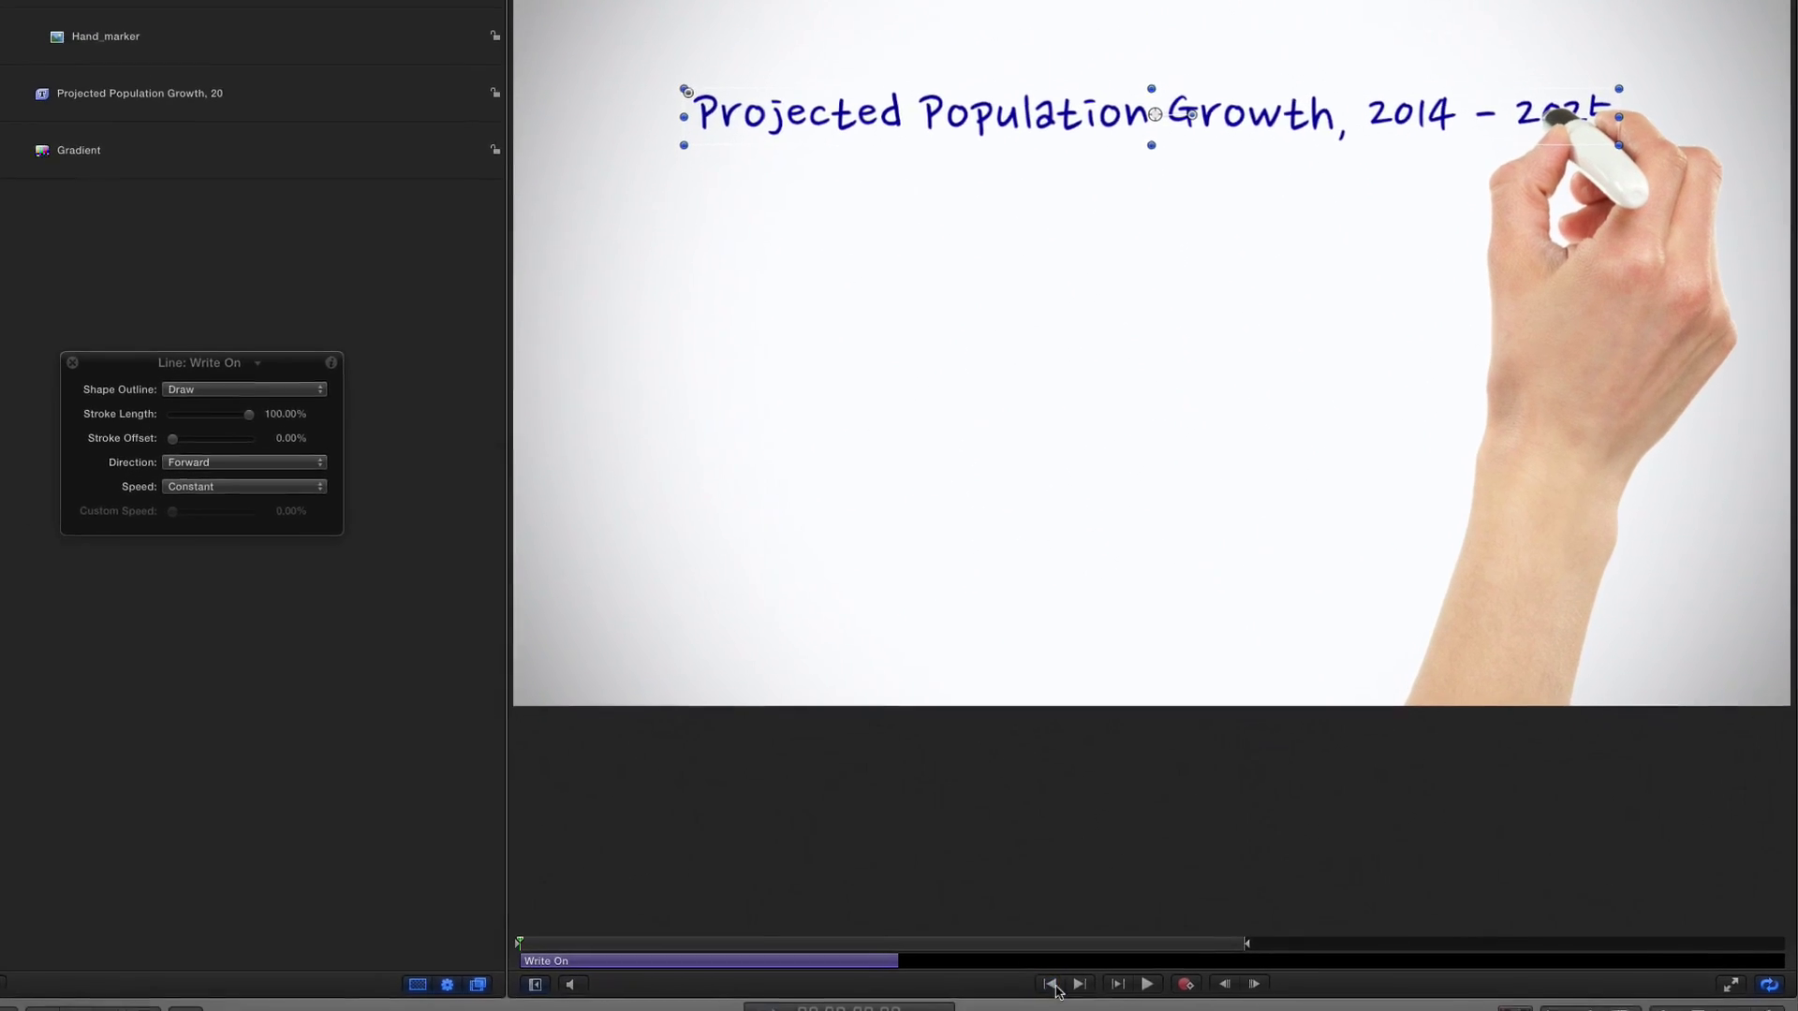
pyautogui.click(1164, 996)
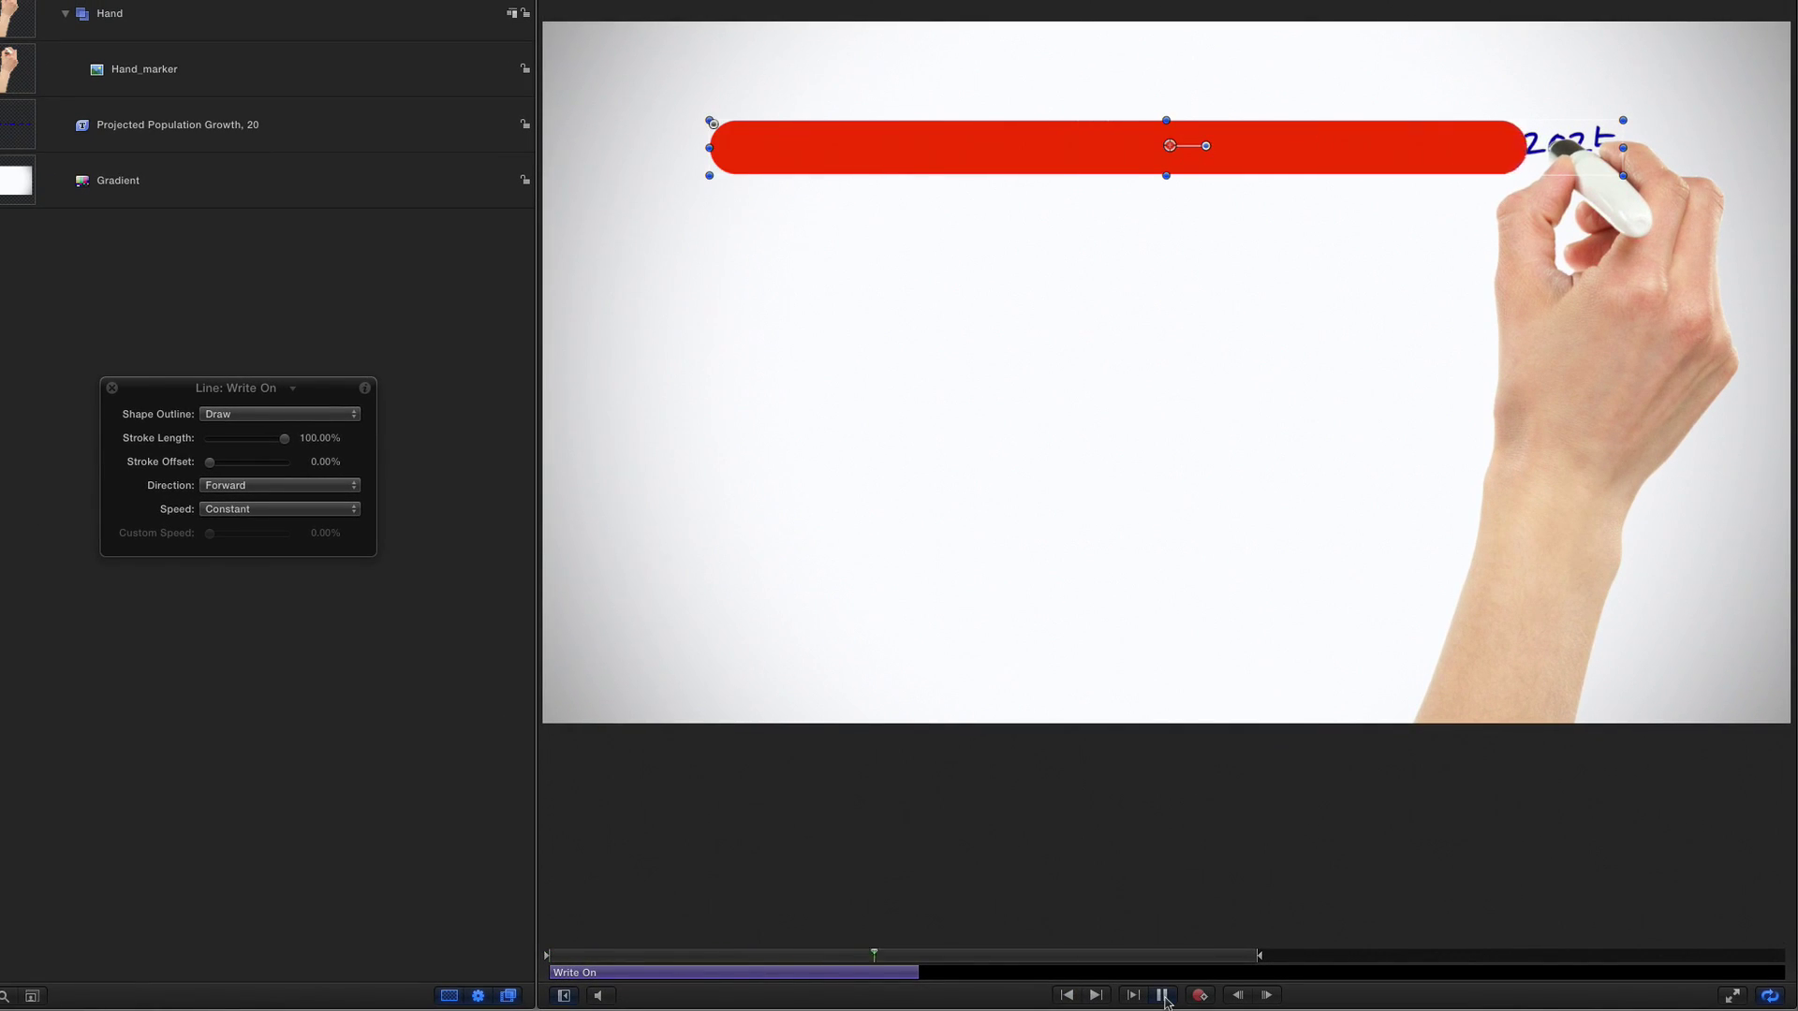
pyautogui.click(1164, 996)
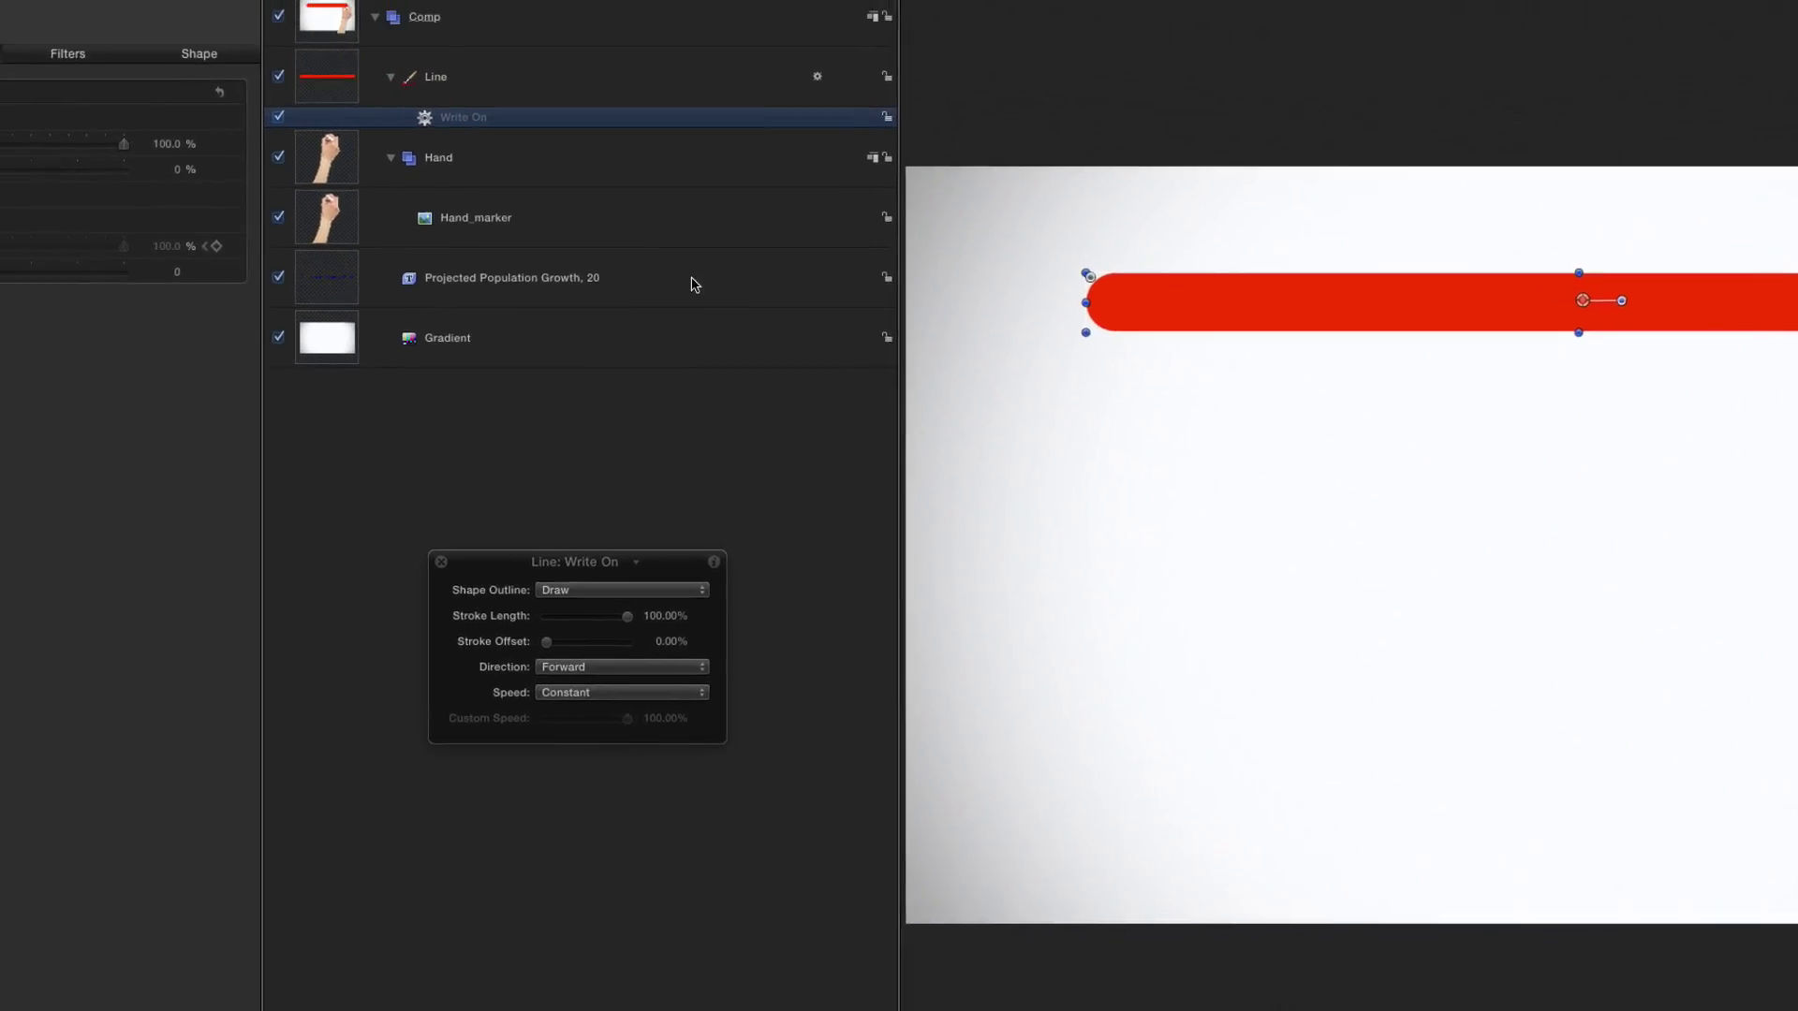
# Add an Image Mask to the title using the red Line as its source
pyautogui.click(337, 124)
pyautogui.moveTo(578, 8)
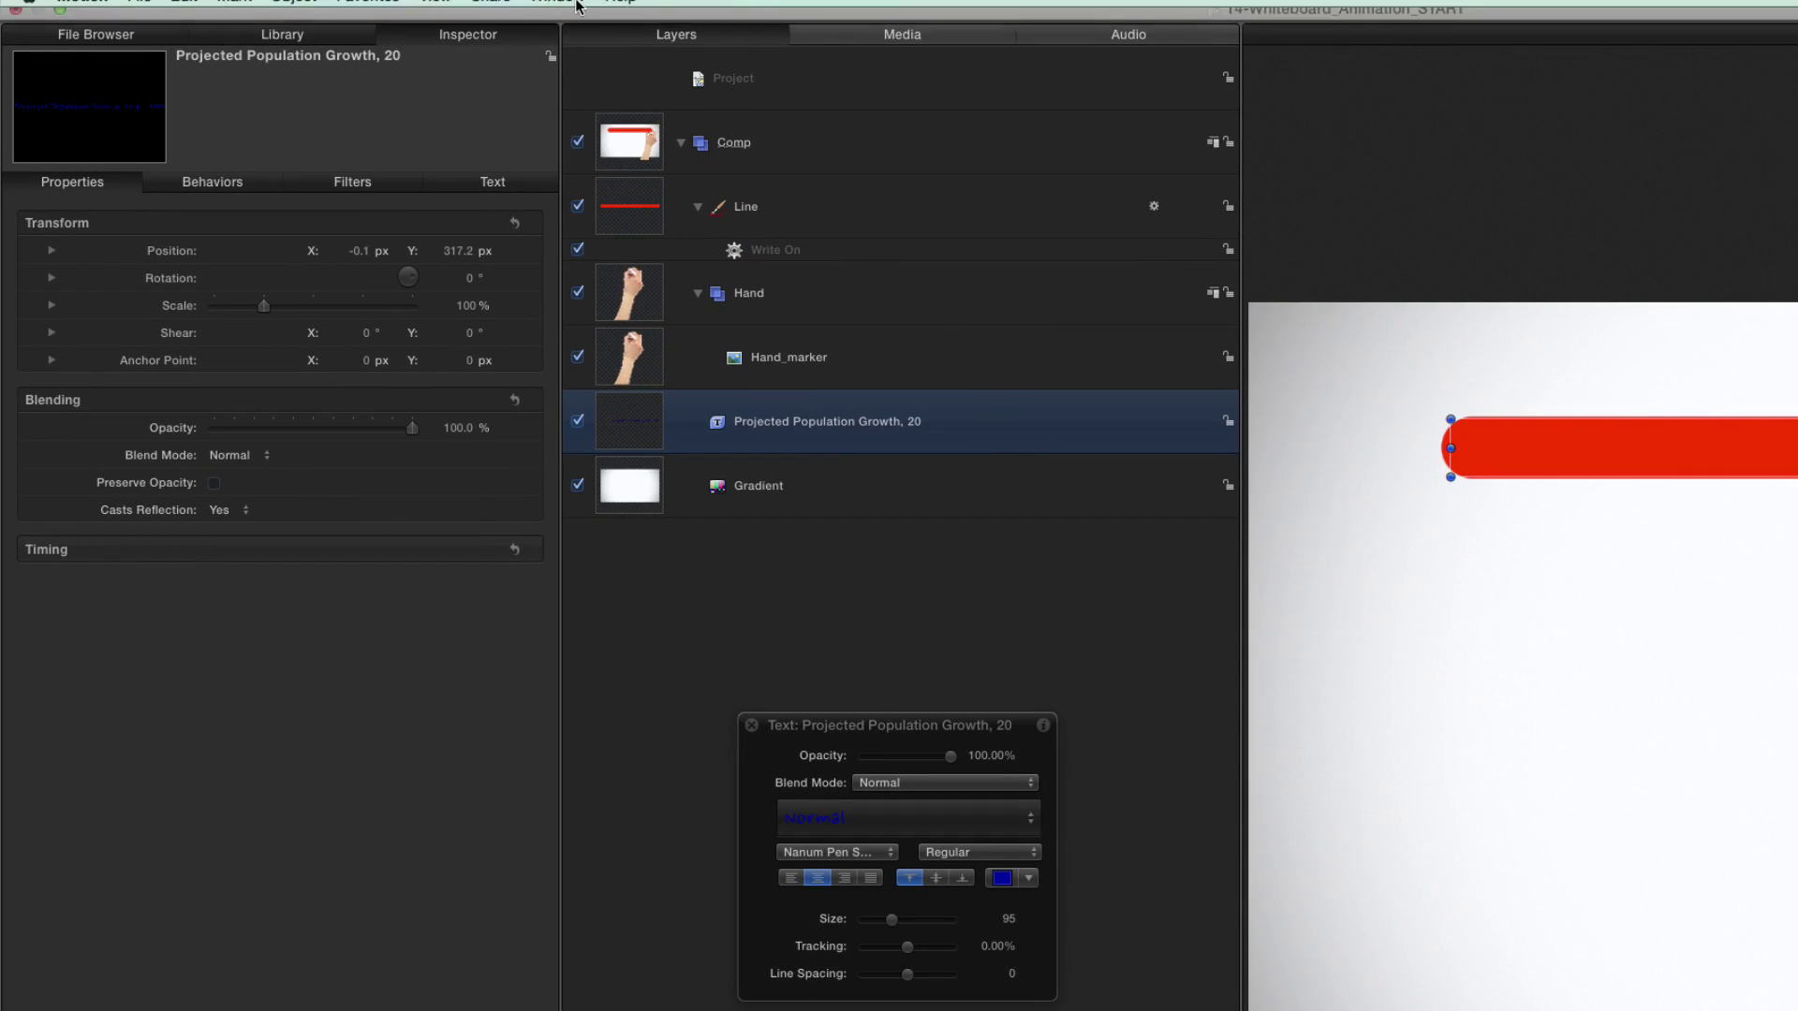
pyautogui.click(296, 11)
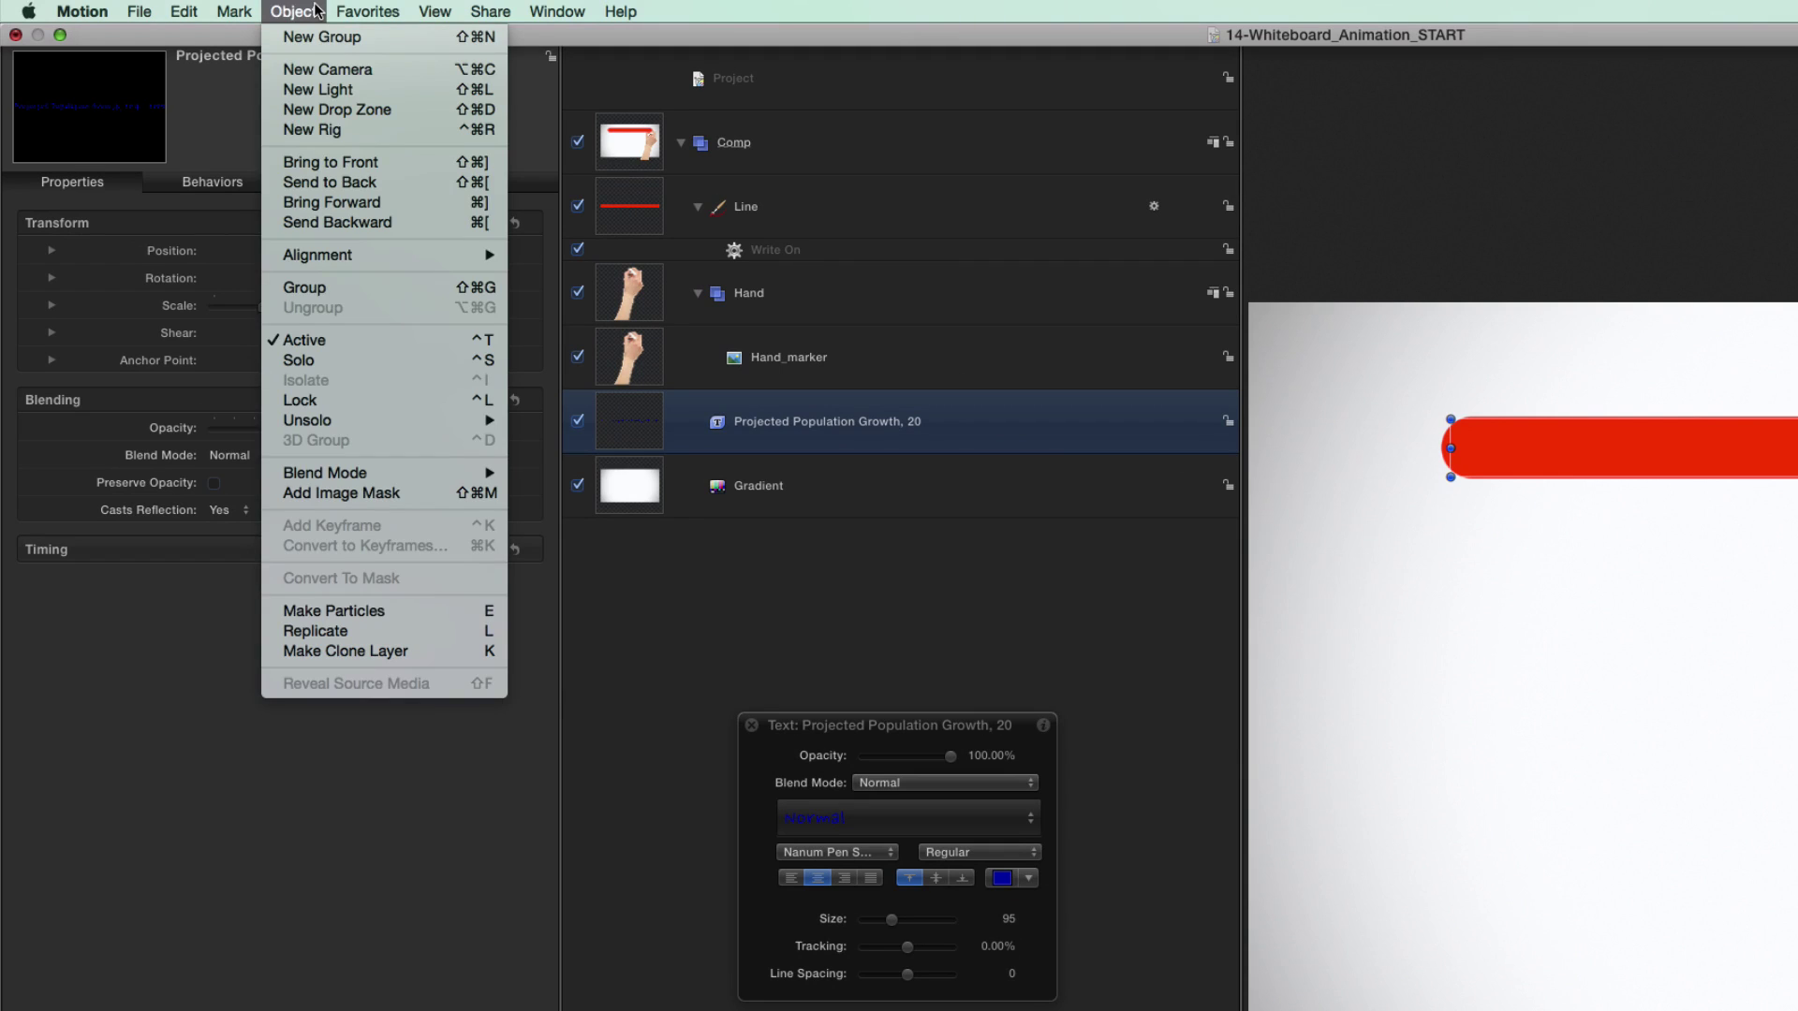
pyautogui.click(435, 495)
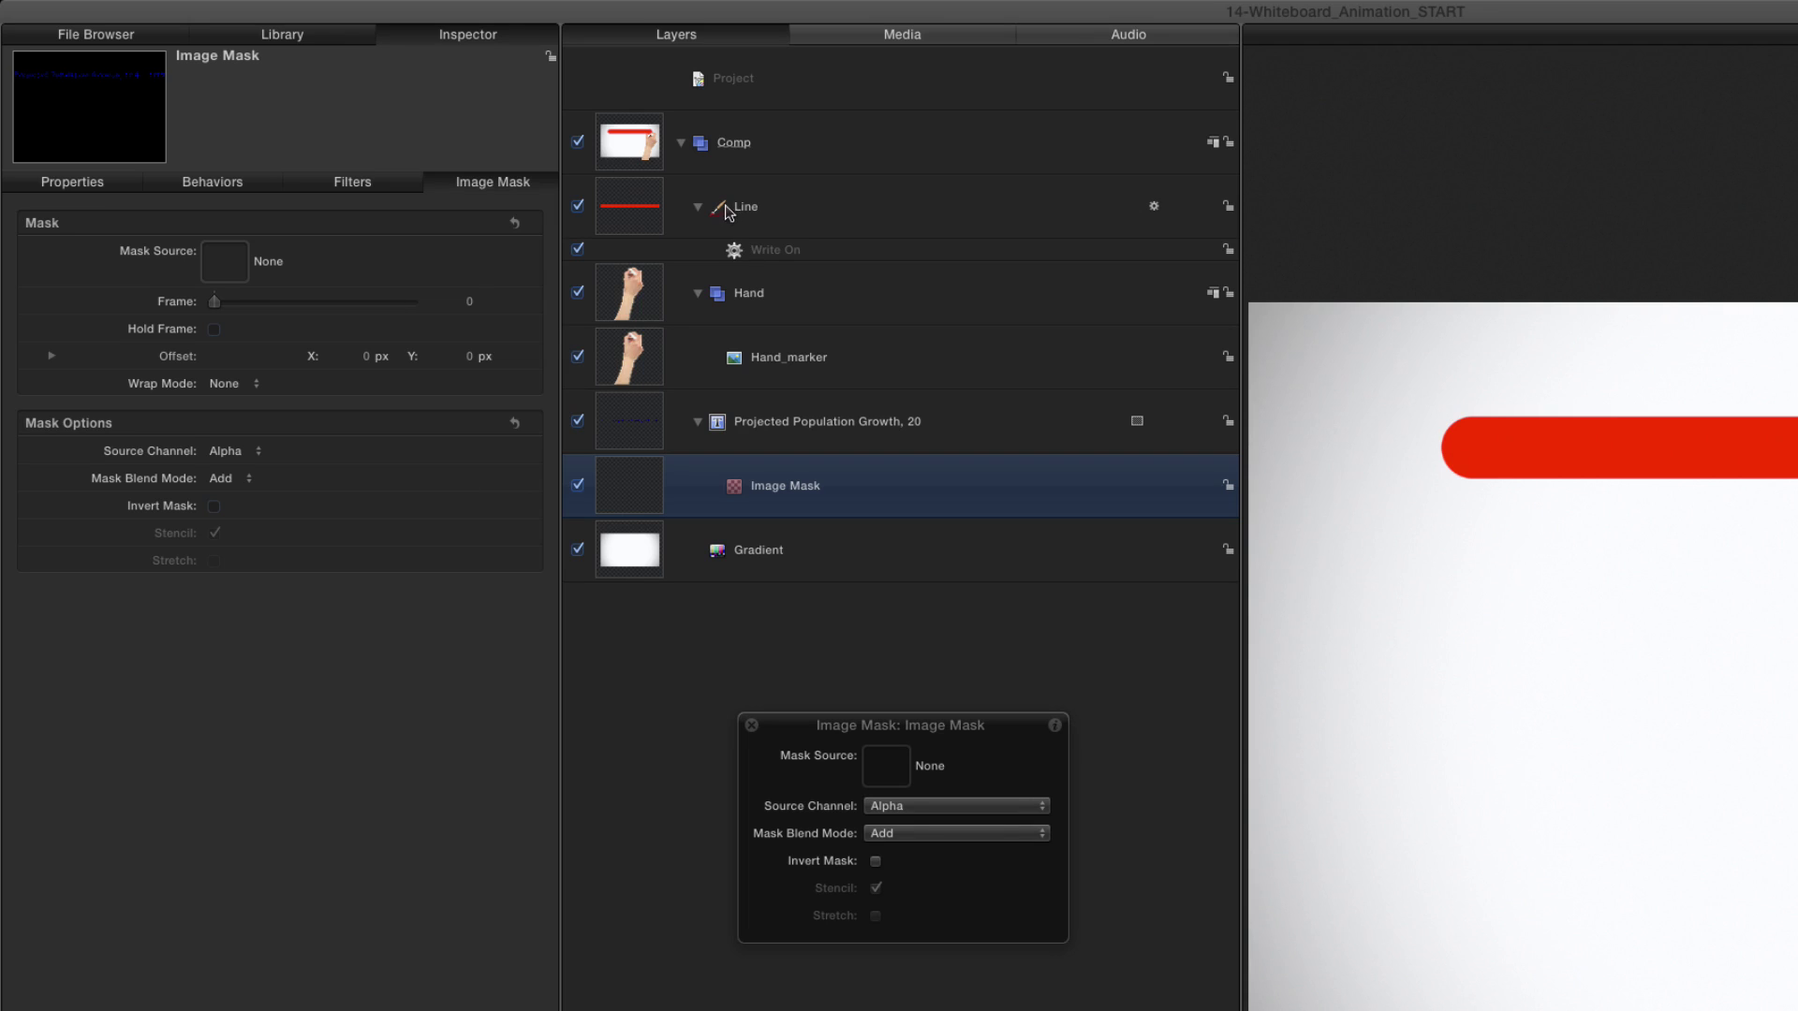
pyautogui.moveTo(728, 213); pyautogui.dragTo(887, 770)
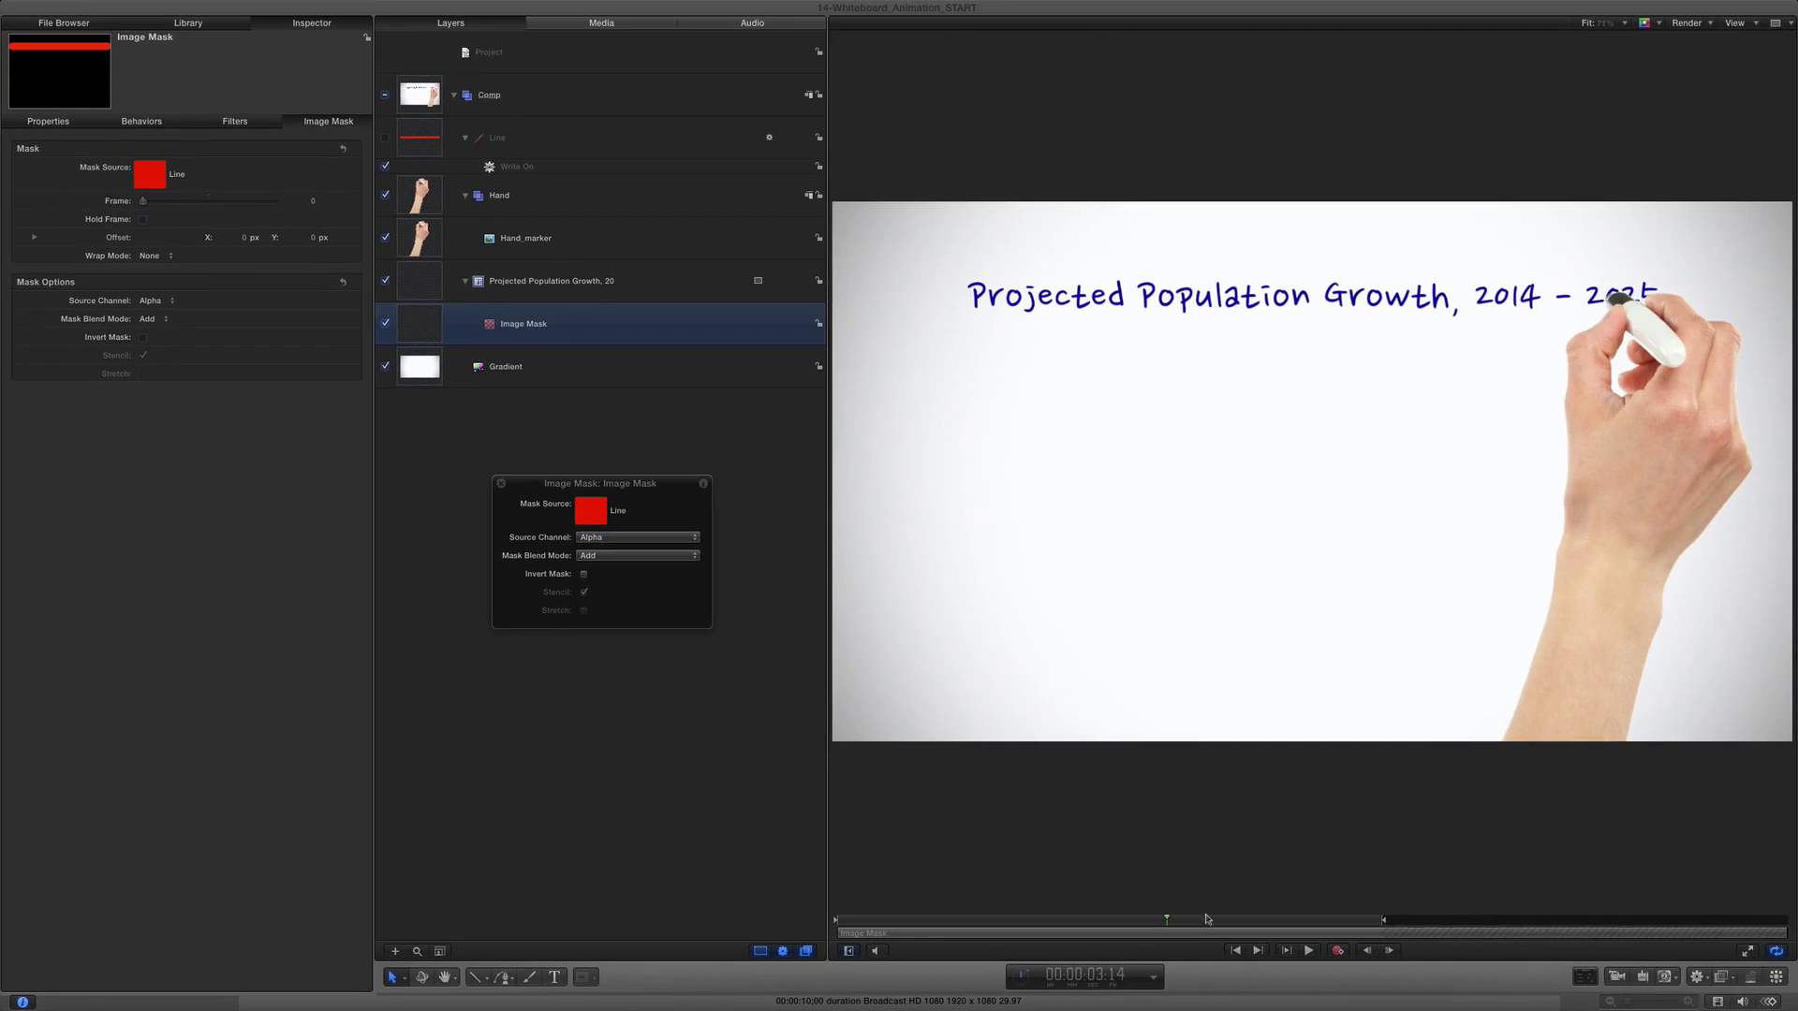
# Play the title's write-on reveal from the start until the full title appears
pyautogui.click(1235, 952)
pyautogui.click(1309, 951)
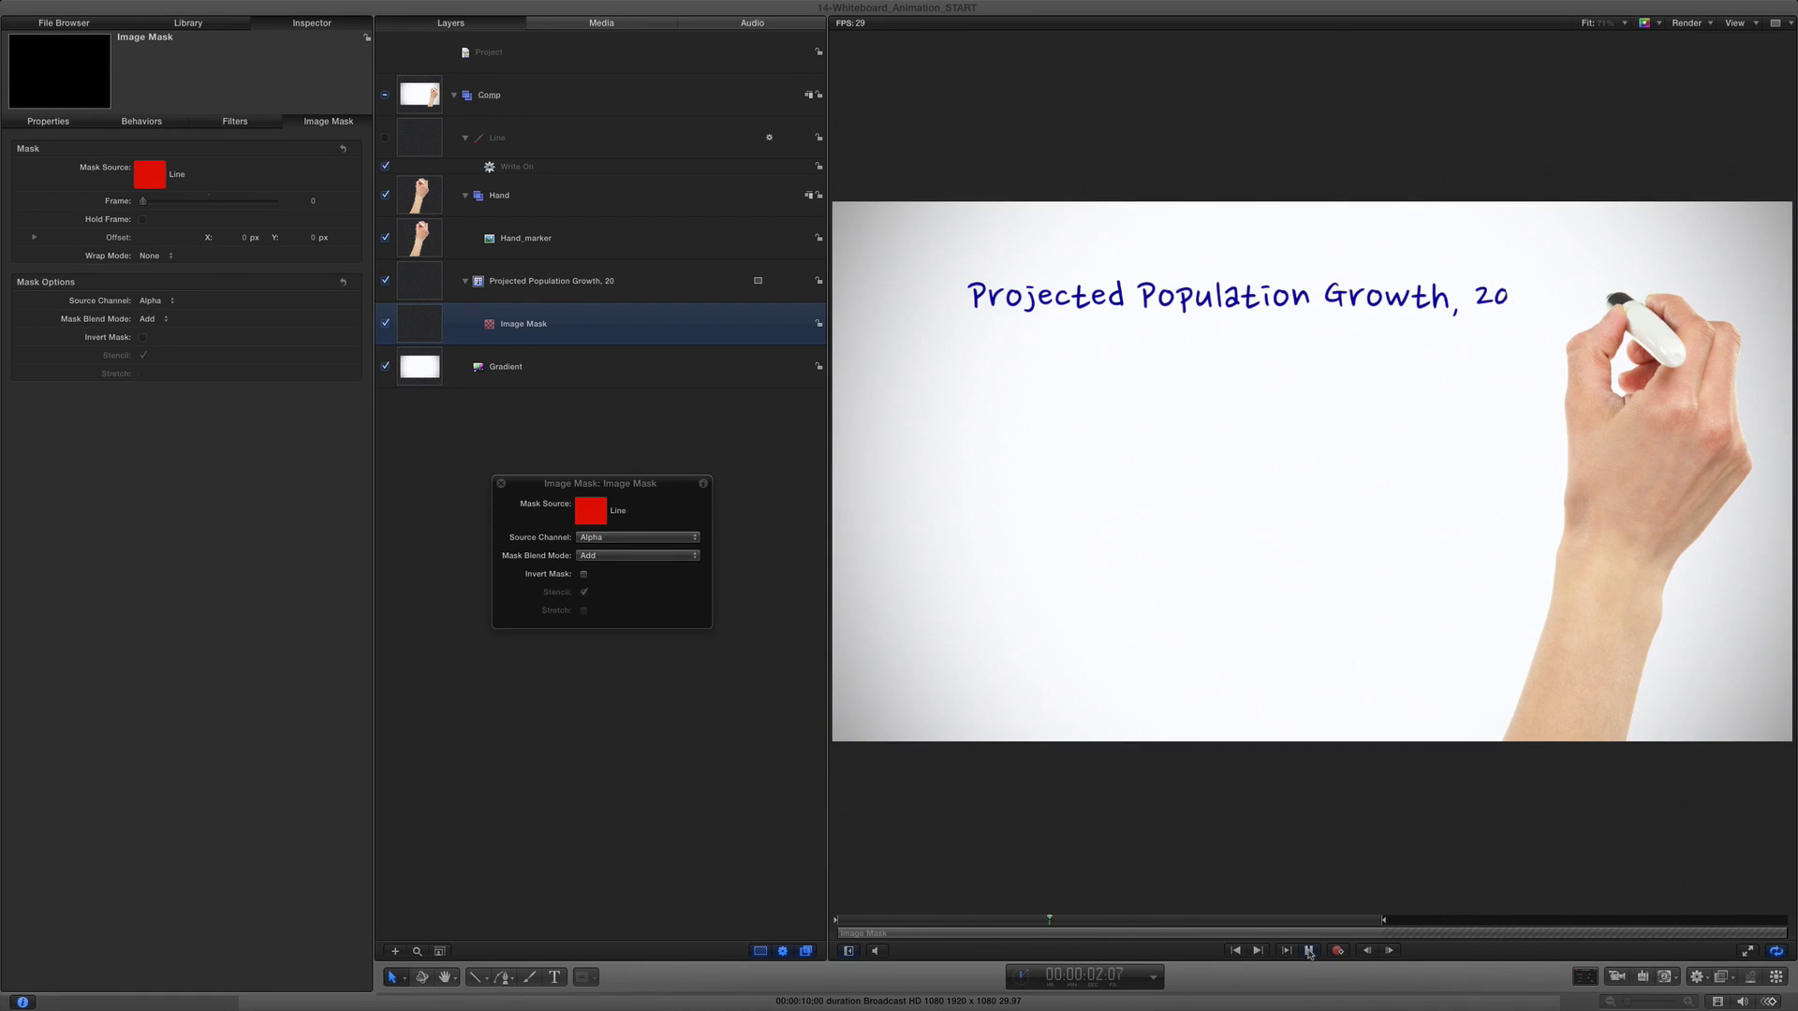
pyautogui.click(1309, 951)
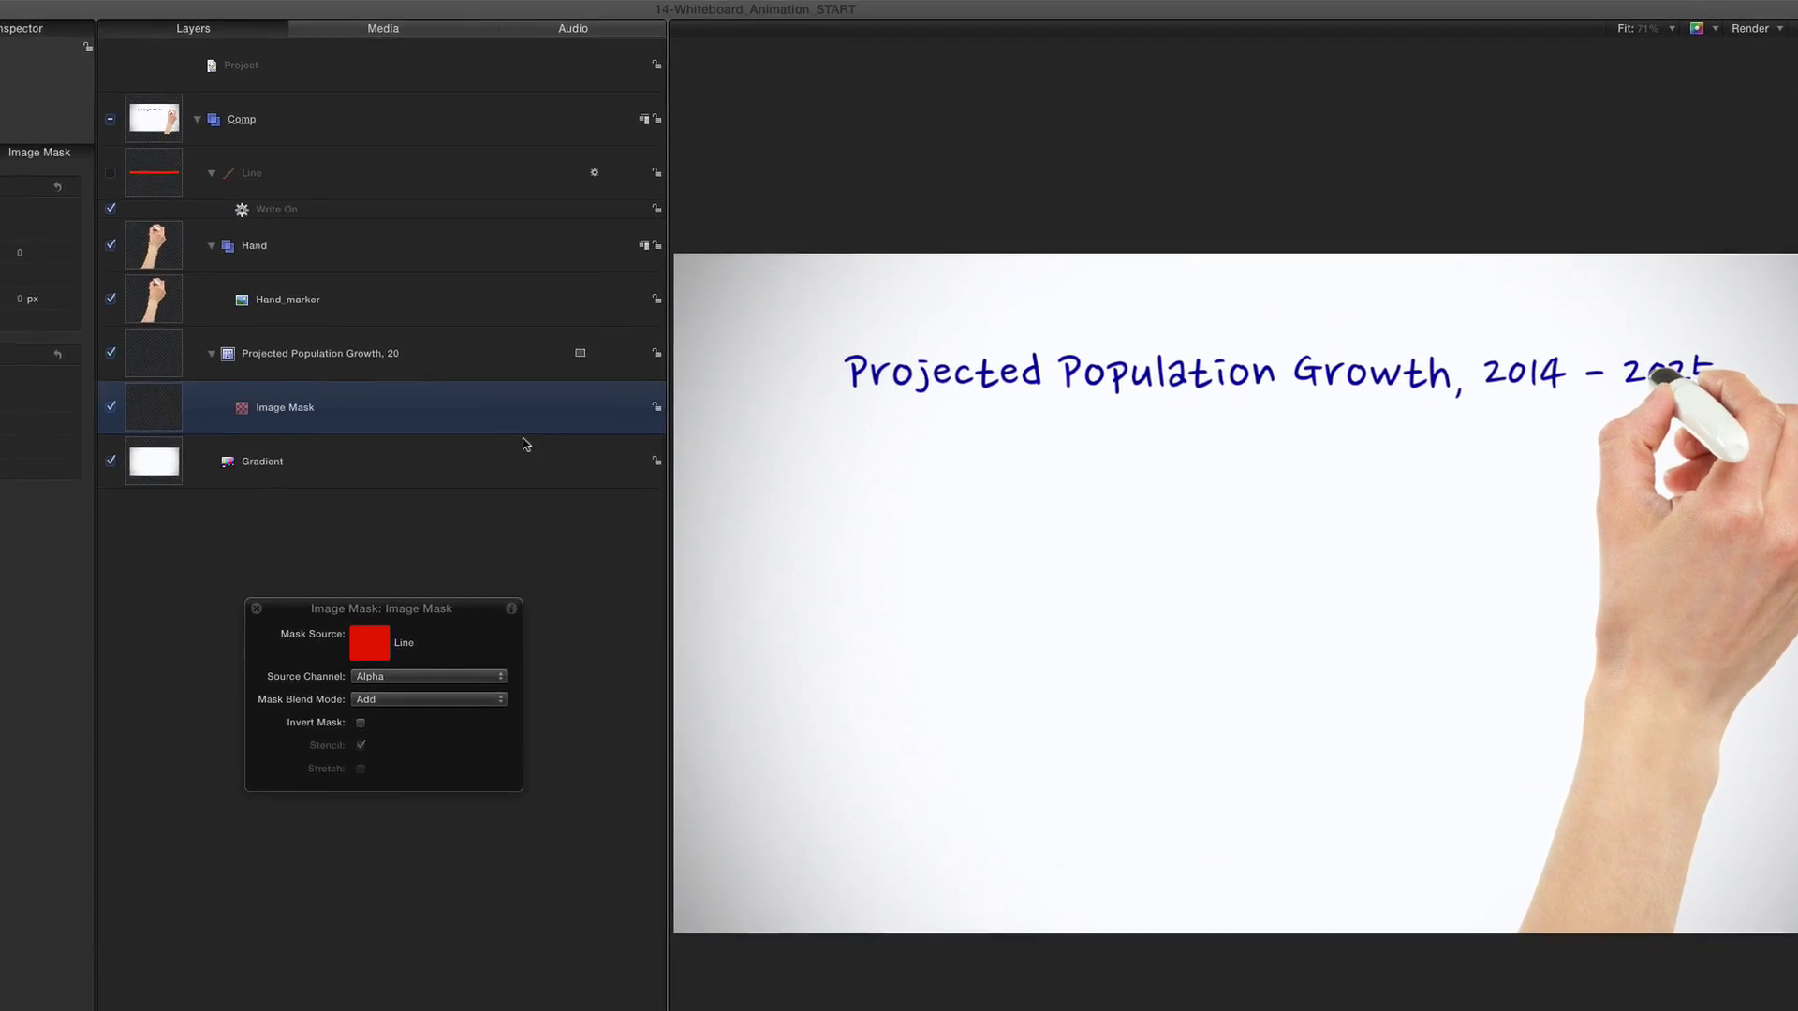
# Move the Hand group to the title's start, add a Motion Path, and trim it to about 3 seconds
pyautogui.click(646, 199)
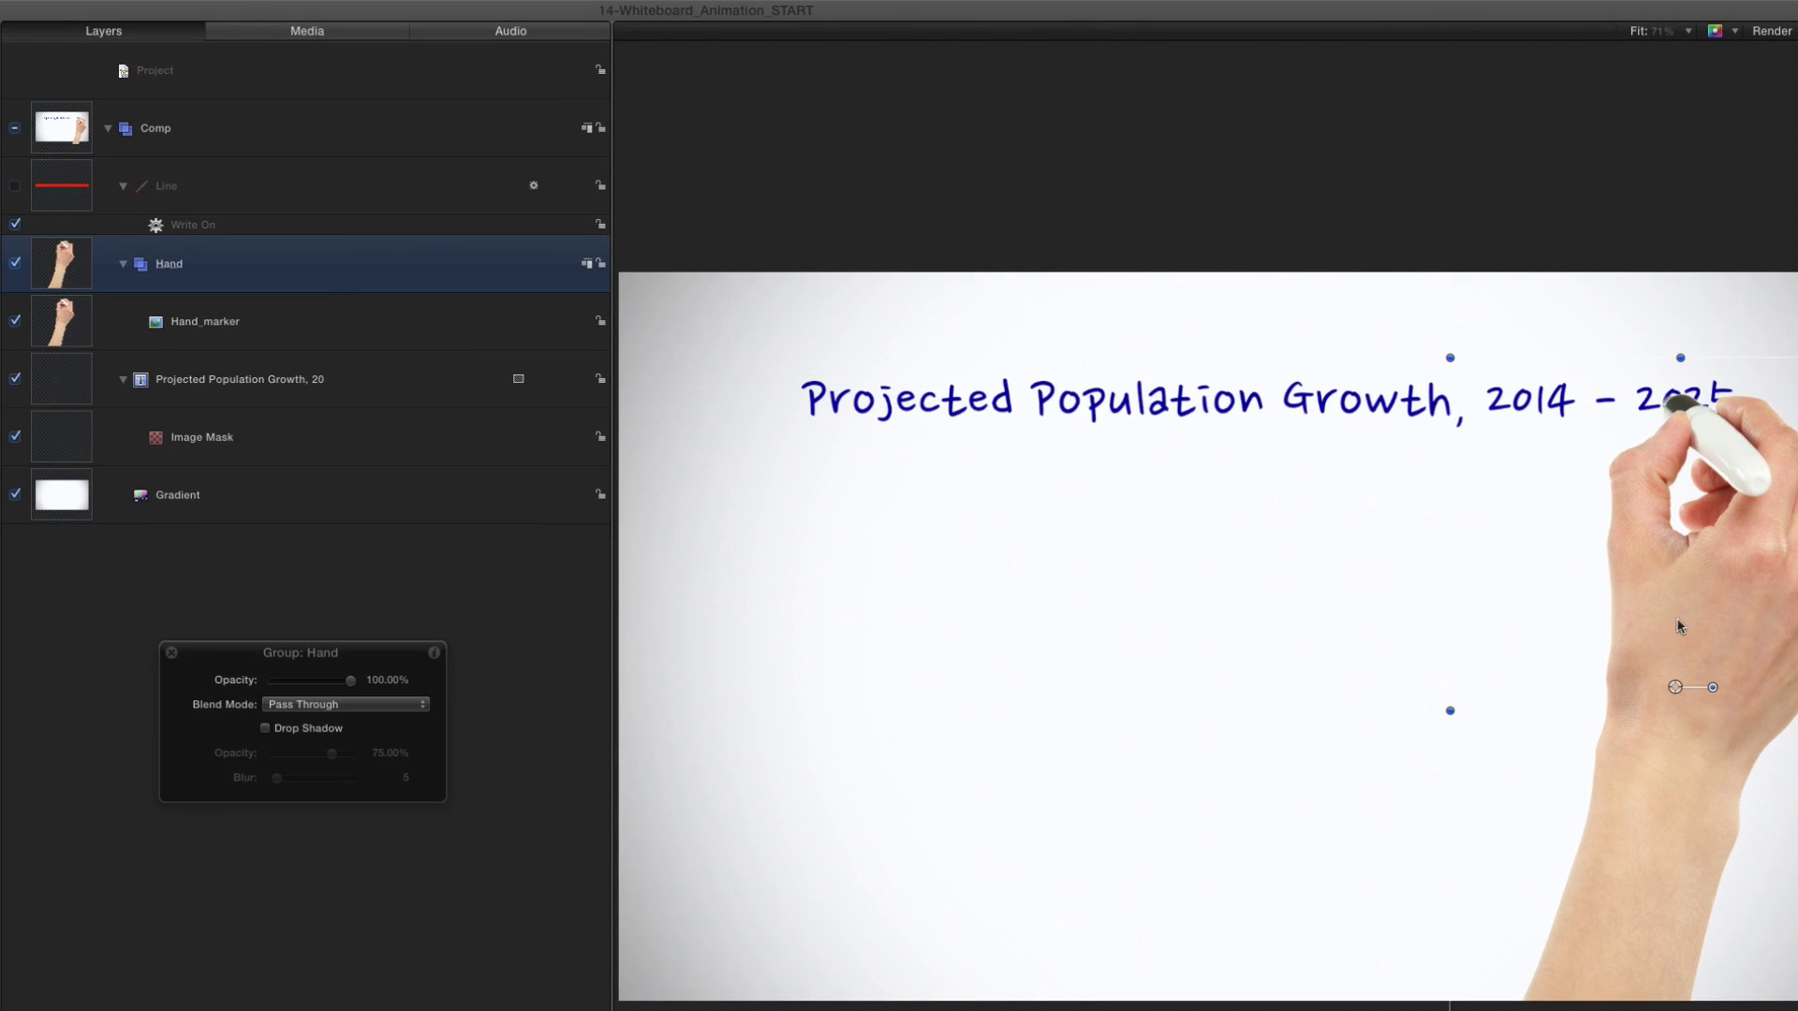
pyautogui.moveTo(1679, 627); pyautogui.dragTo(838, 625)
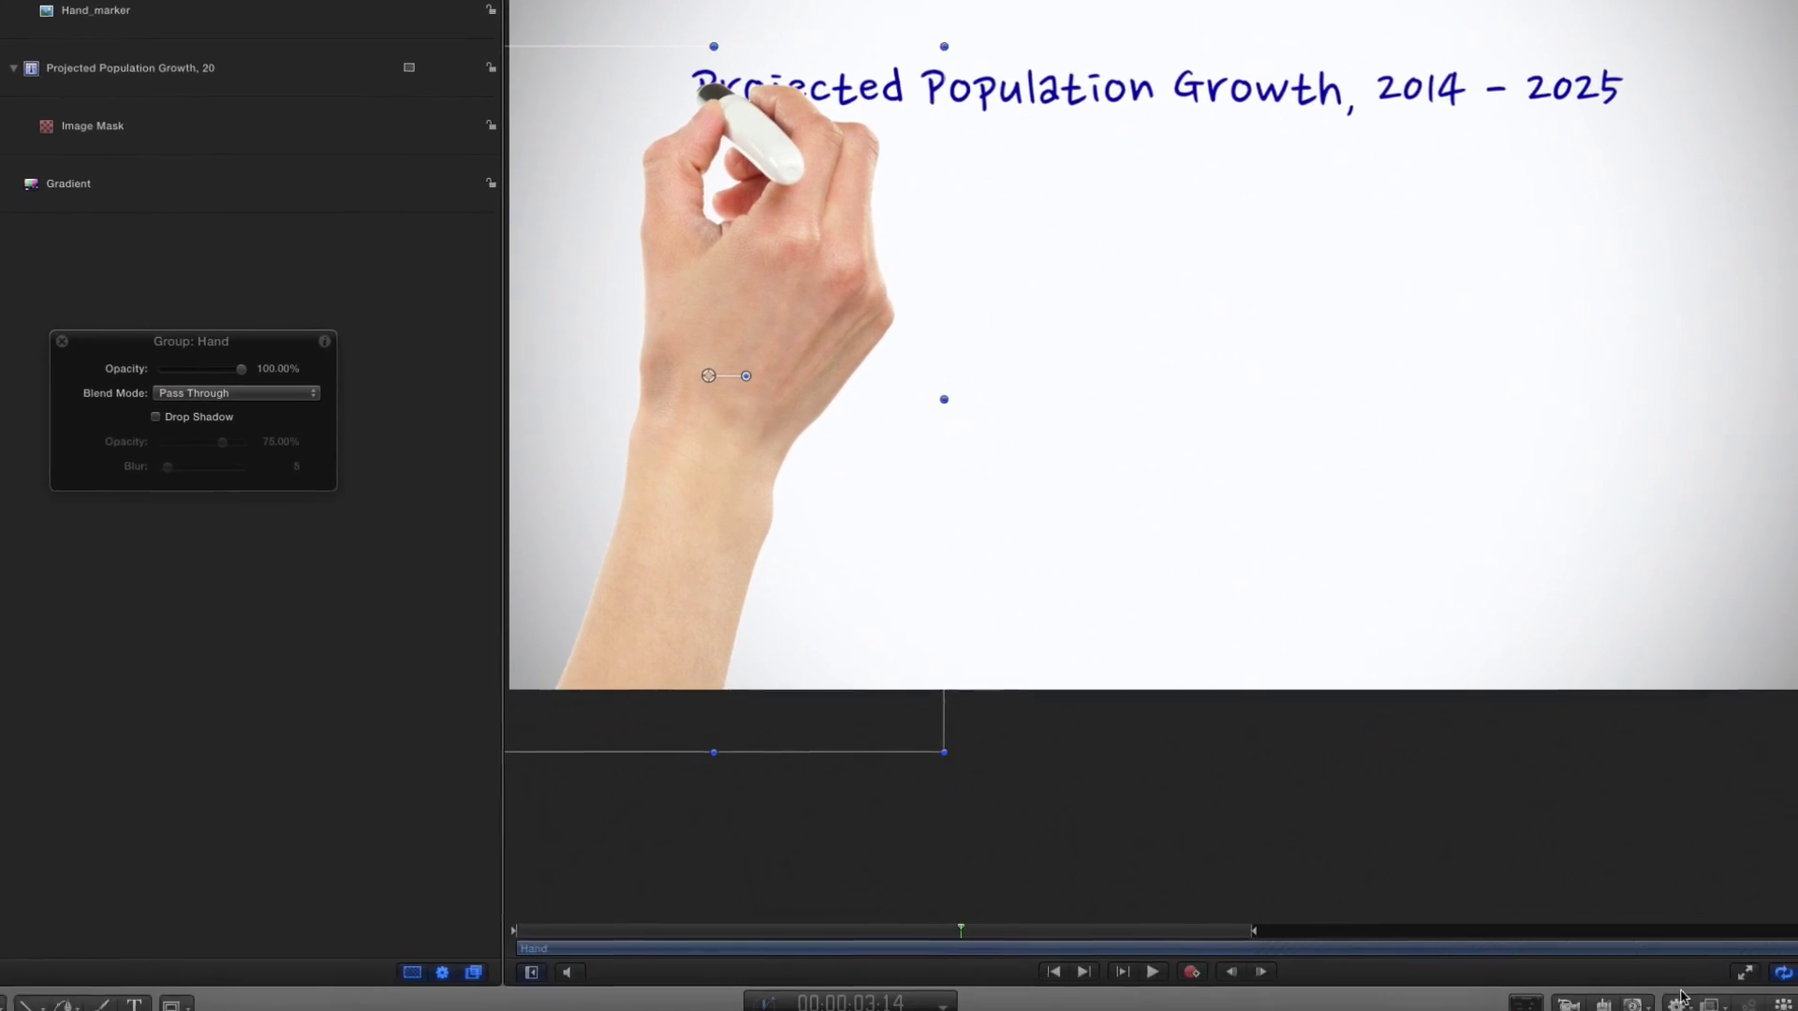
pyautogui.click(1660, 964)
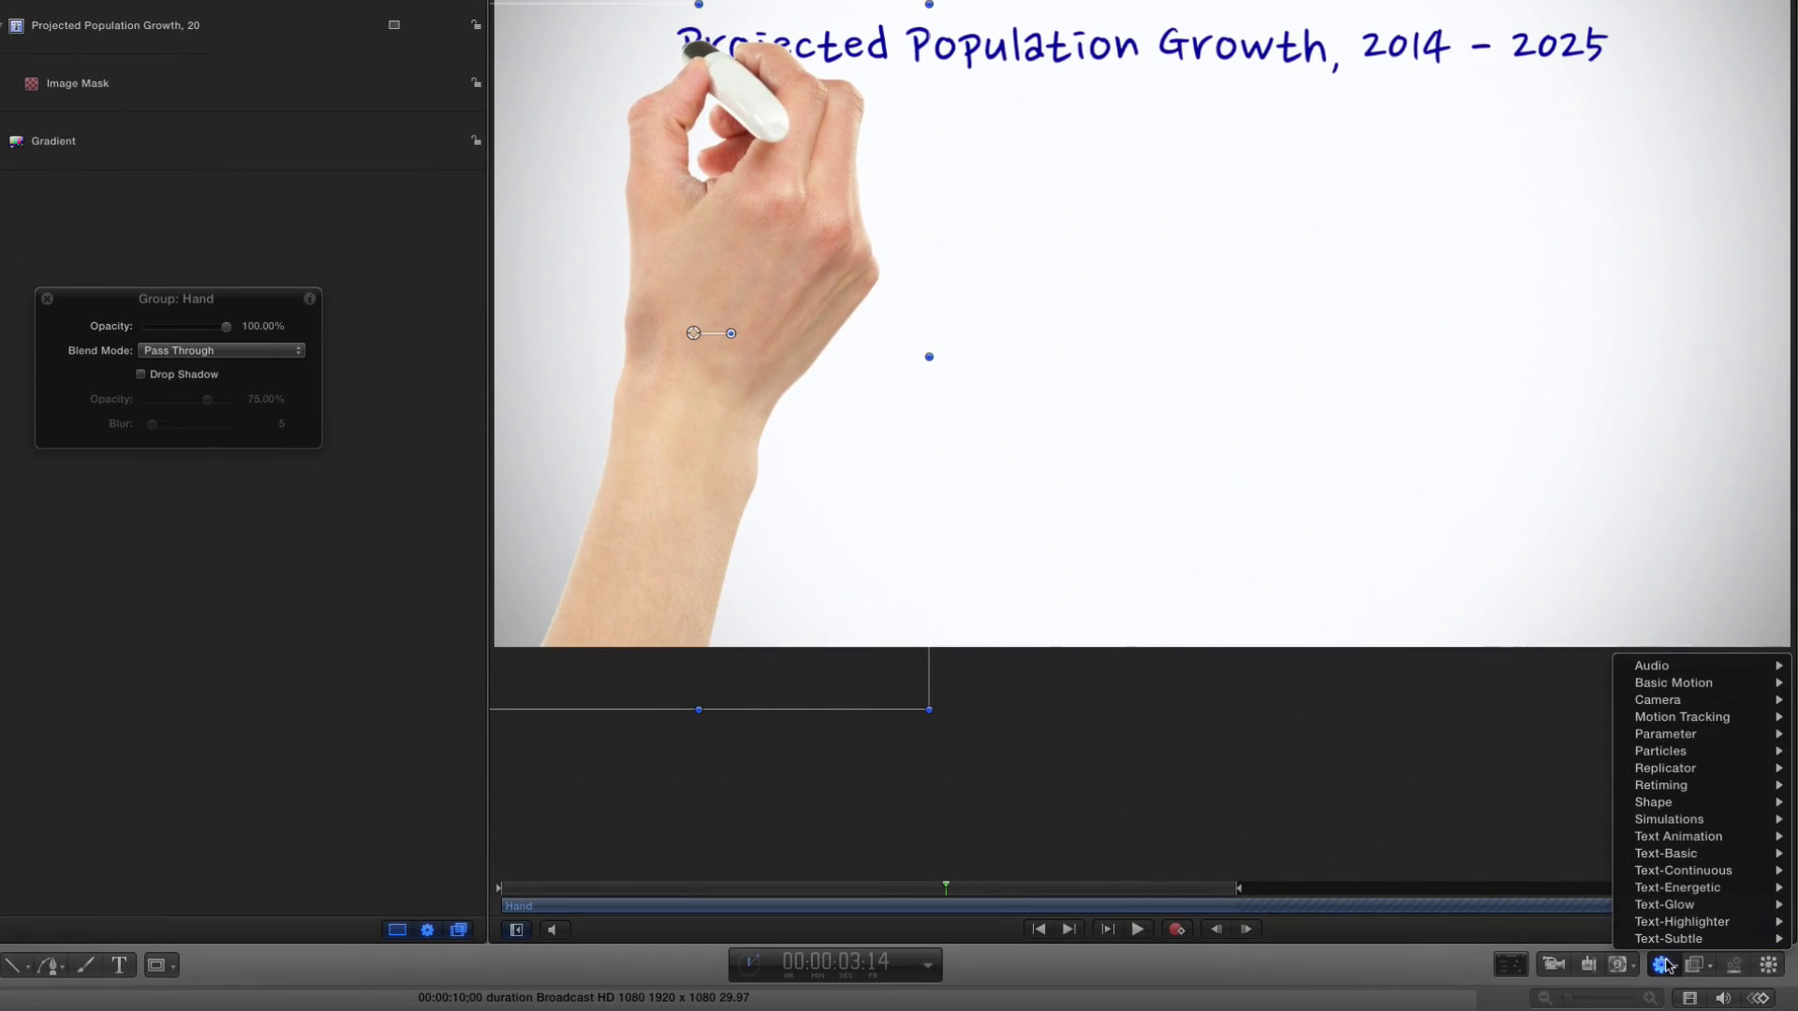
pyautogui.moveTo(1684, 690)
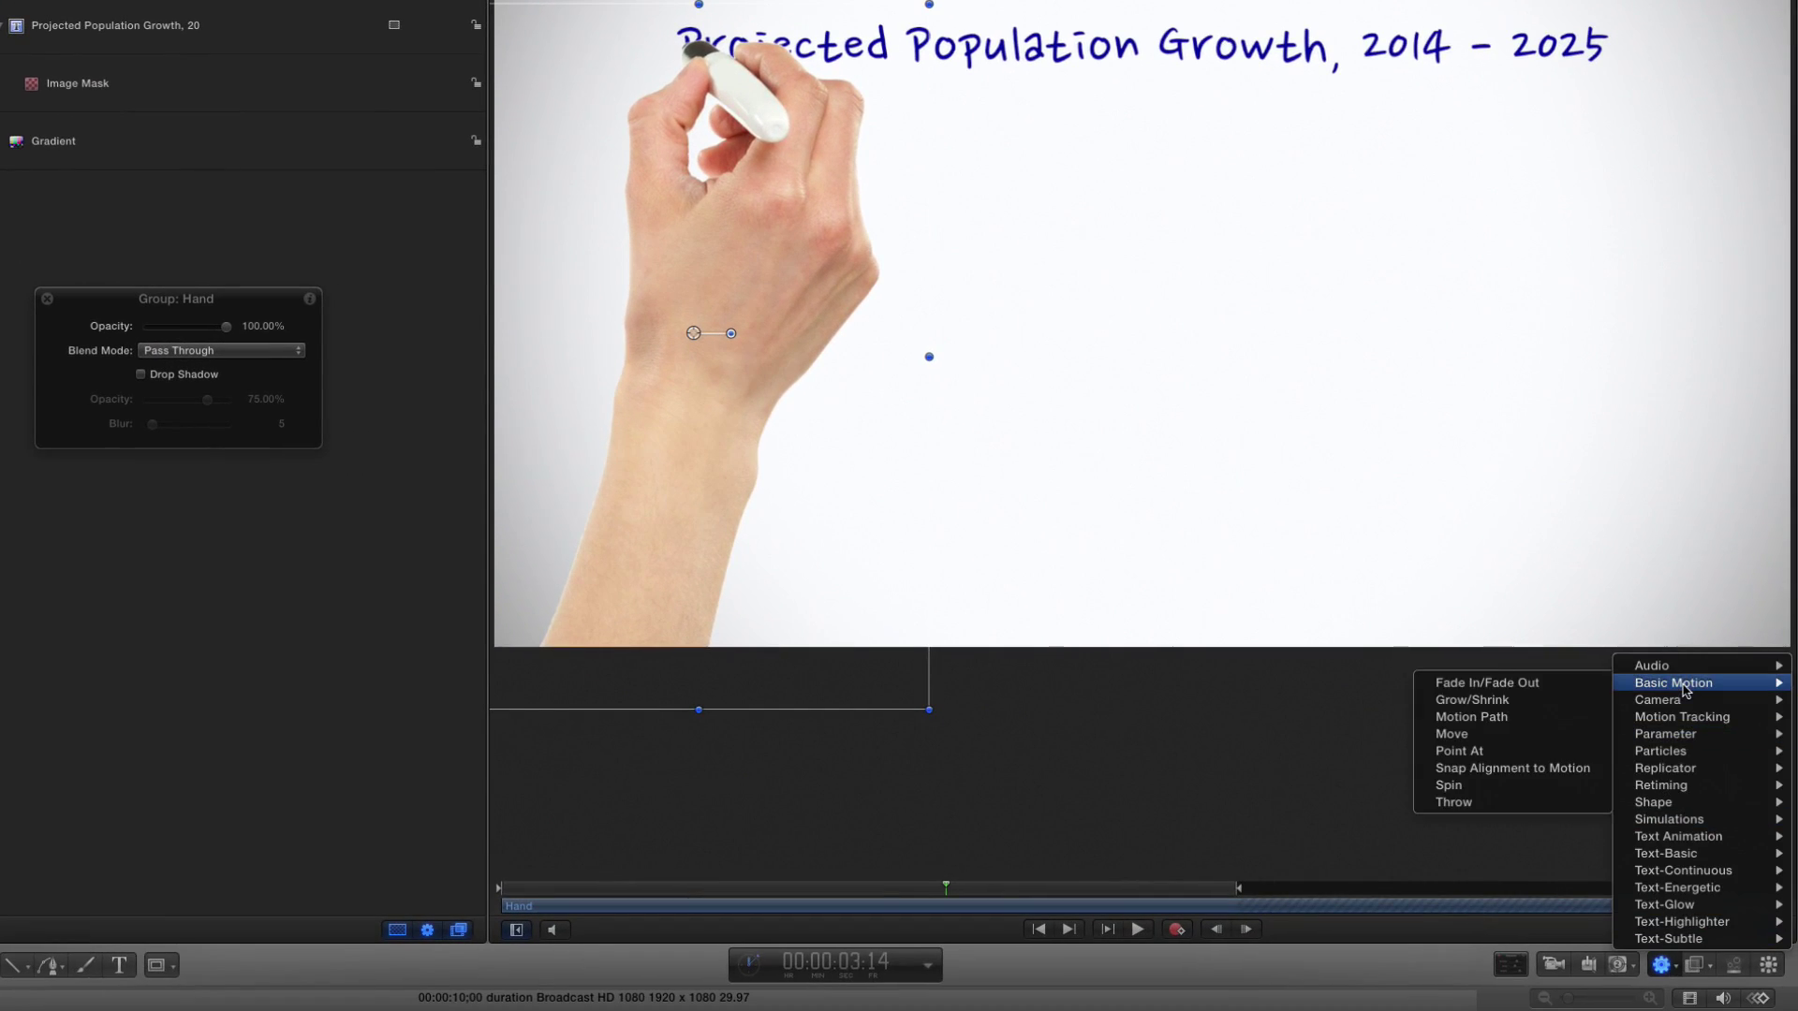
pyautogui.click(1529, 716)
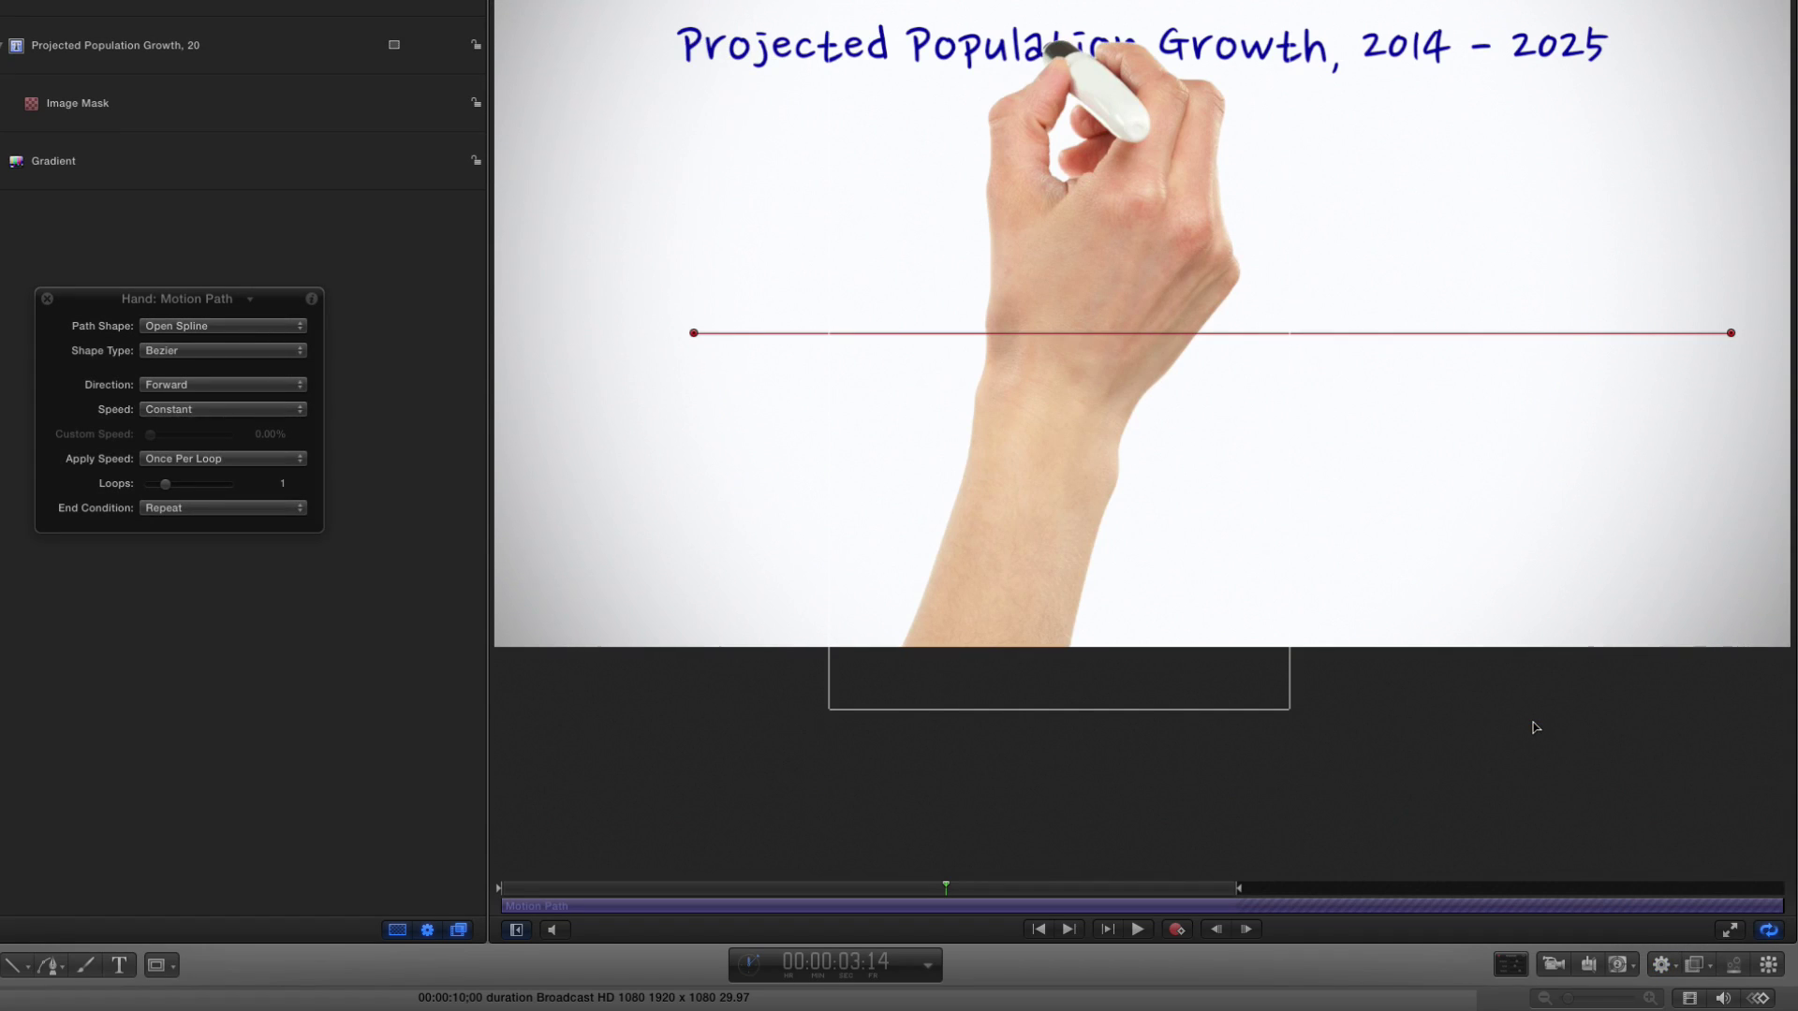
pyautogui.press('F6')
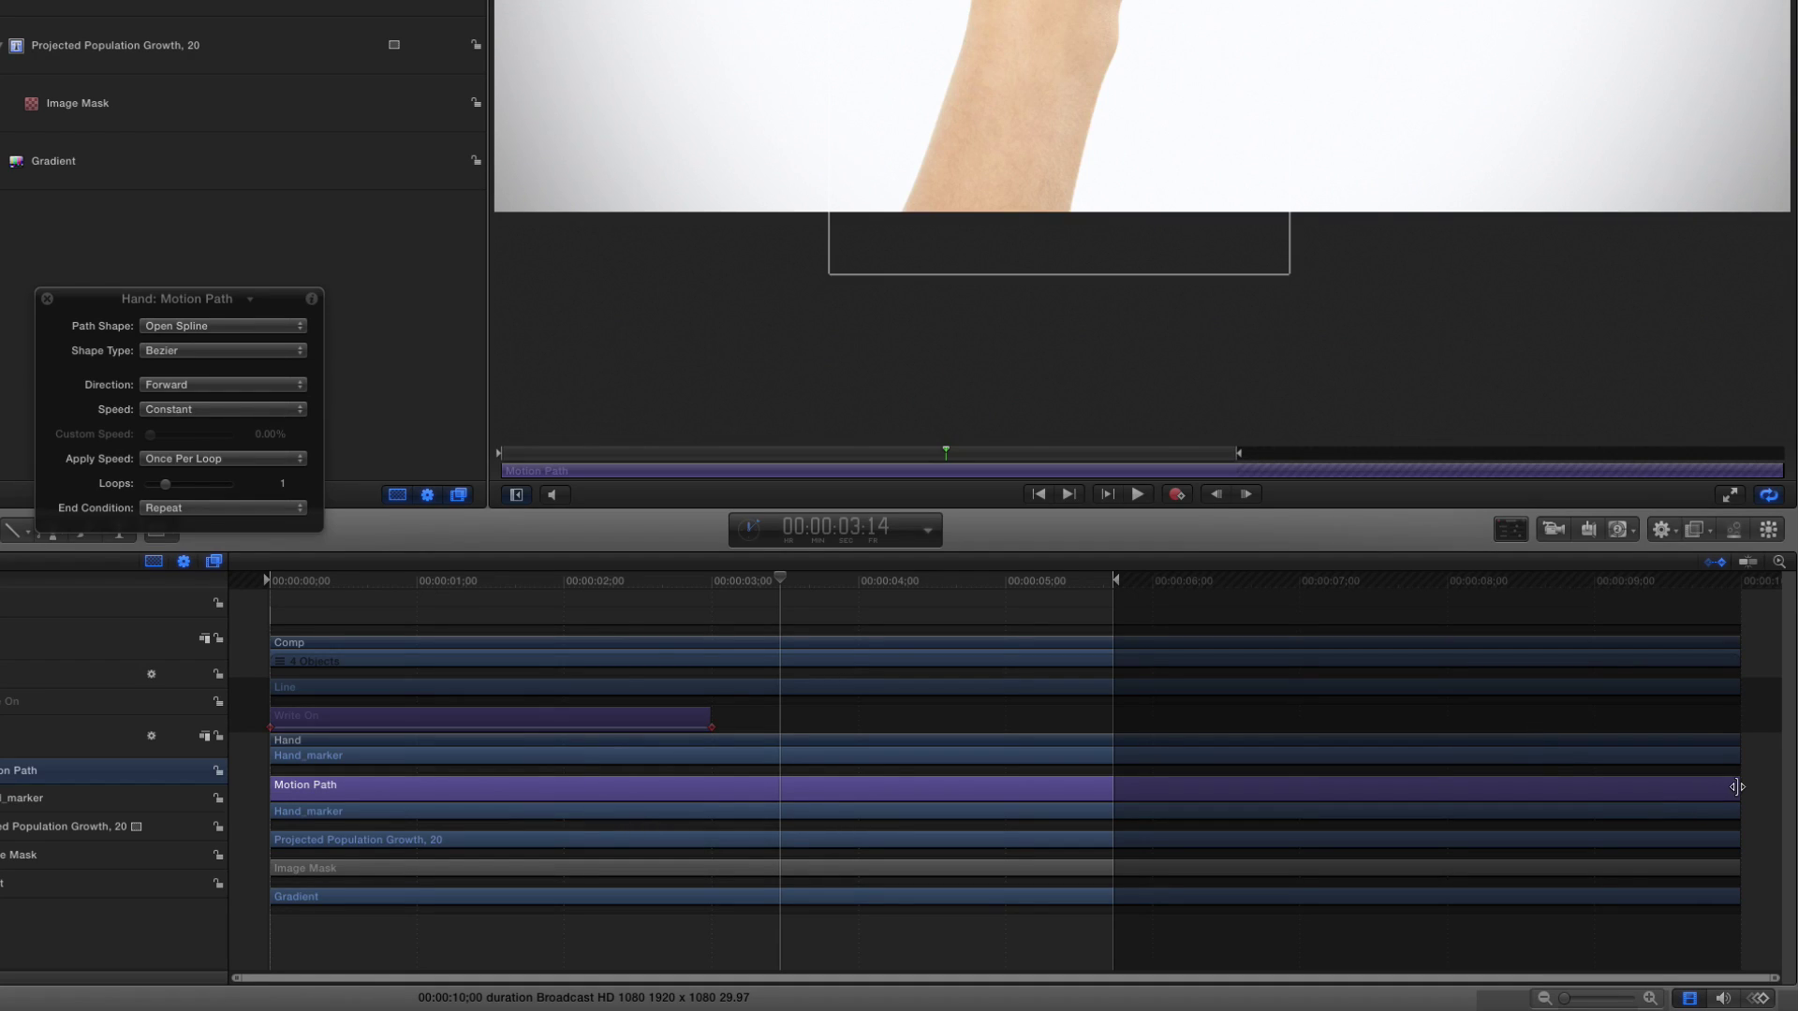
pyautogui.moveTo(1737, 787); pyautogui.dragTo(710, 784)
# Play the animation from the start to check the hand's path
pyautogui.click(776, 397)
pyautogui.hotkey('shift', 'z')
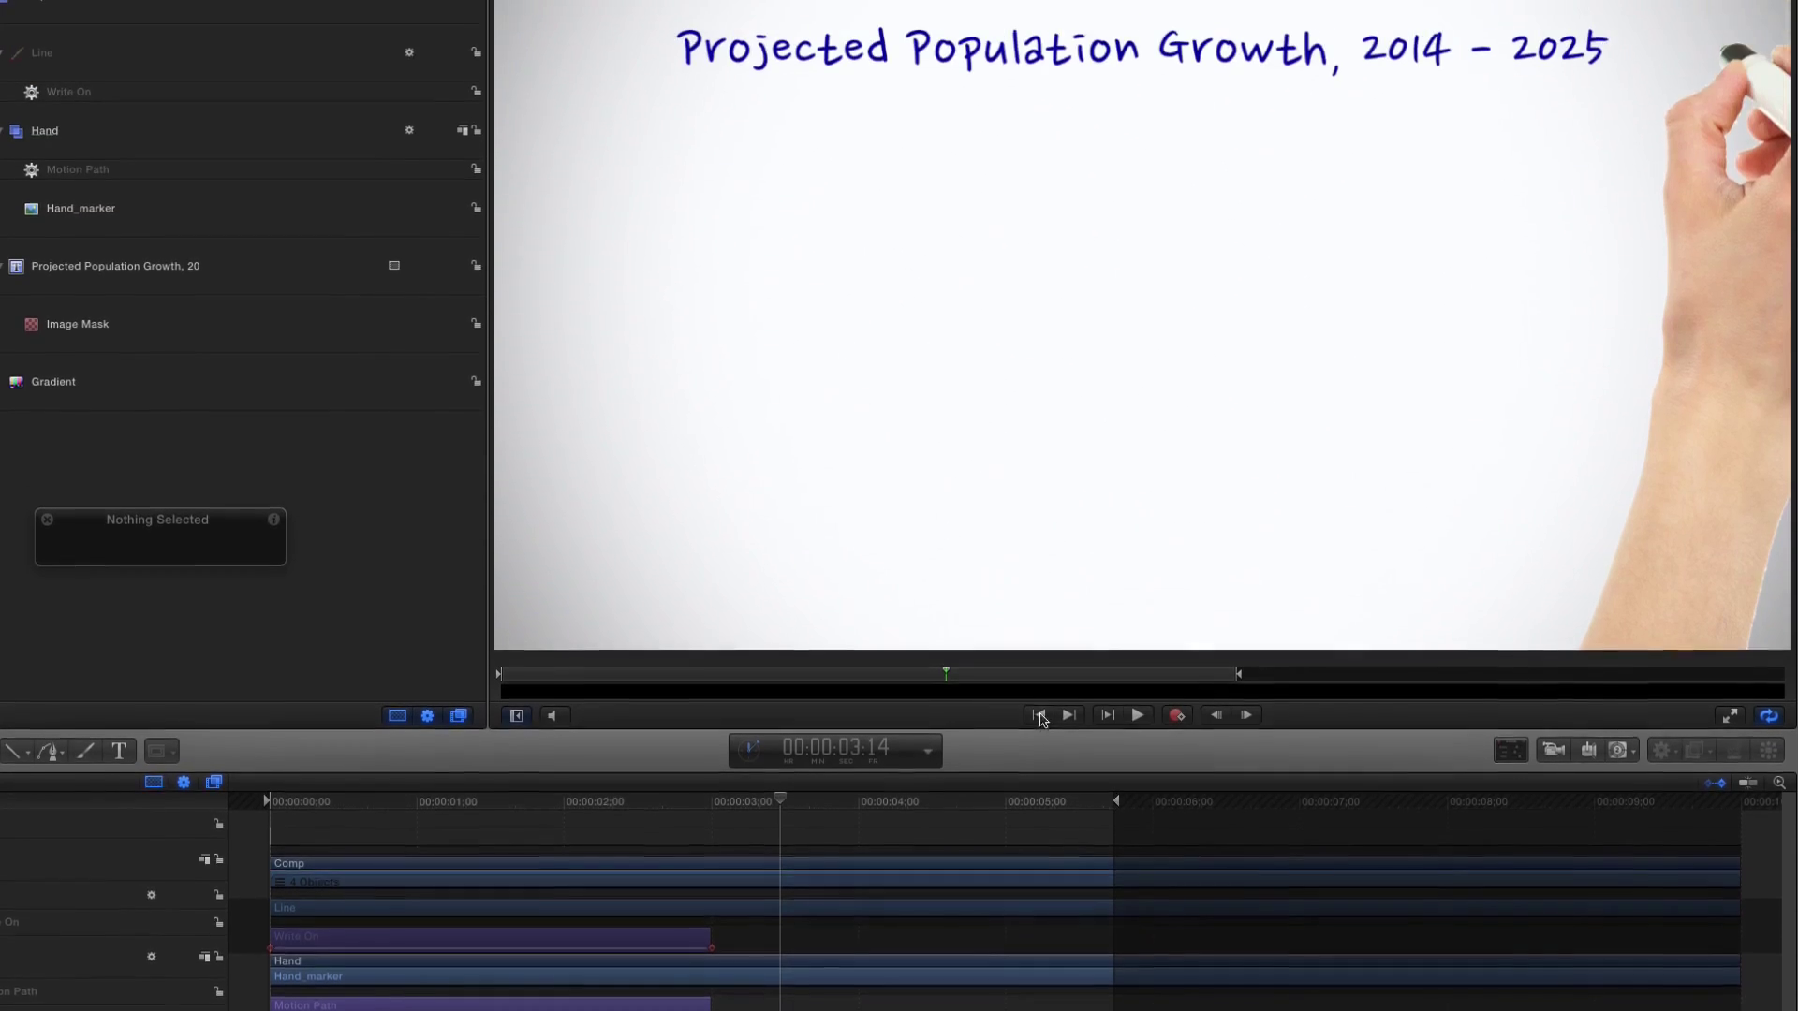
pyautogui.click(1039, 714)
pyautogui.click(1137, 715)
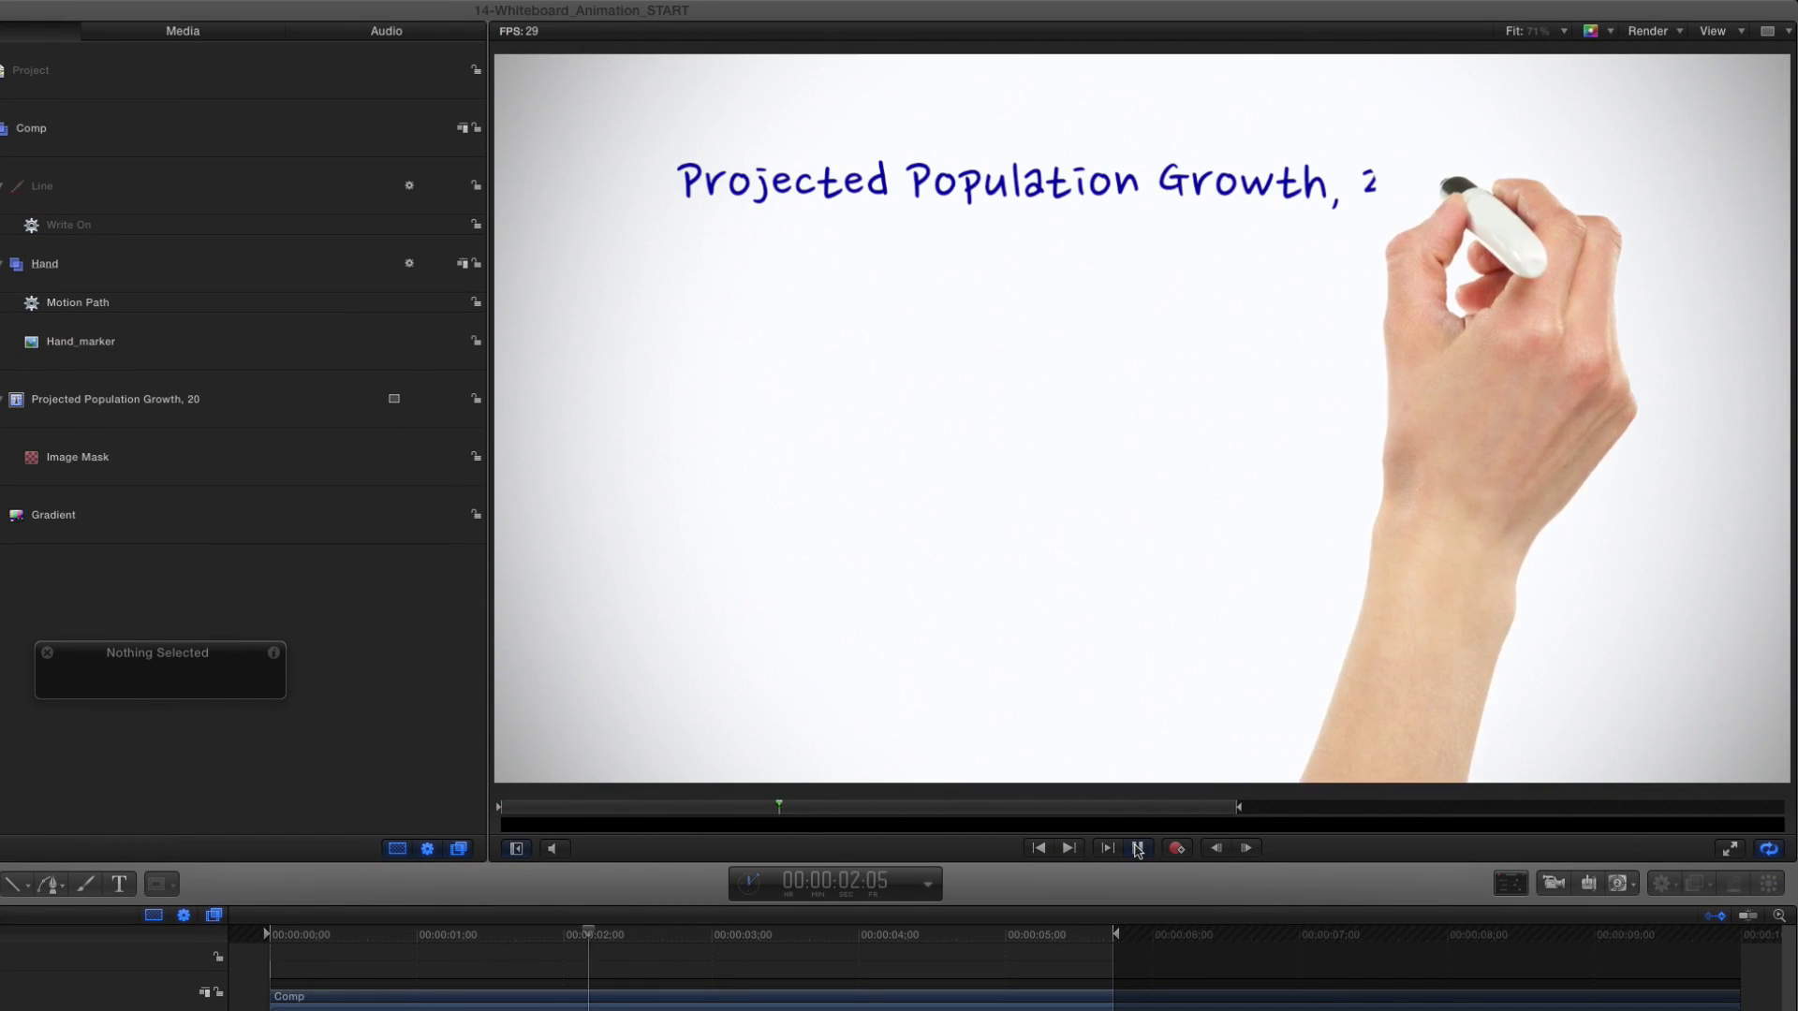
pyautogui.click(1137, 849)
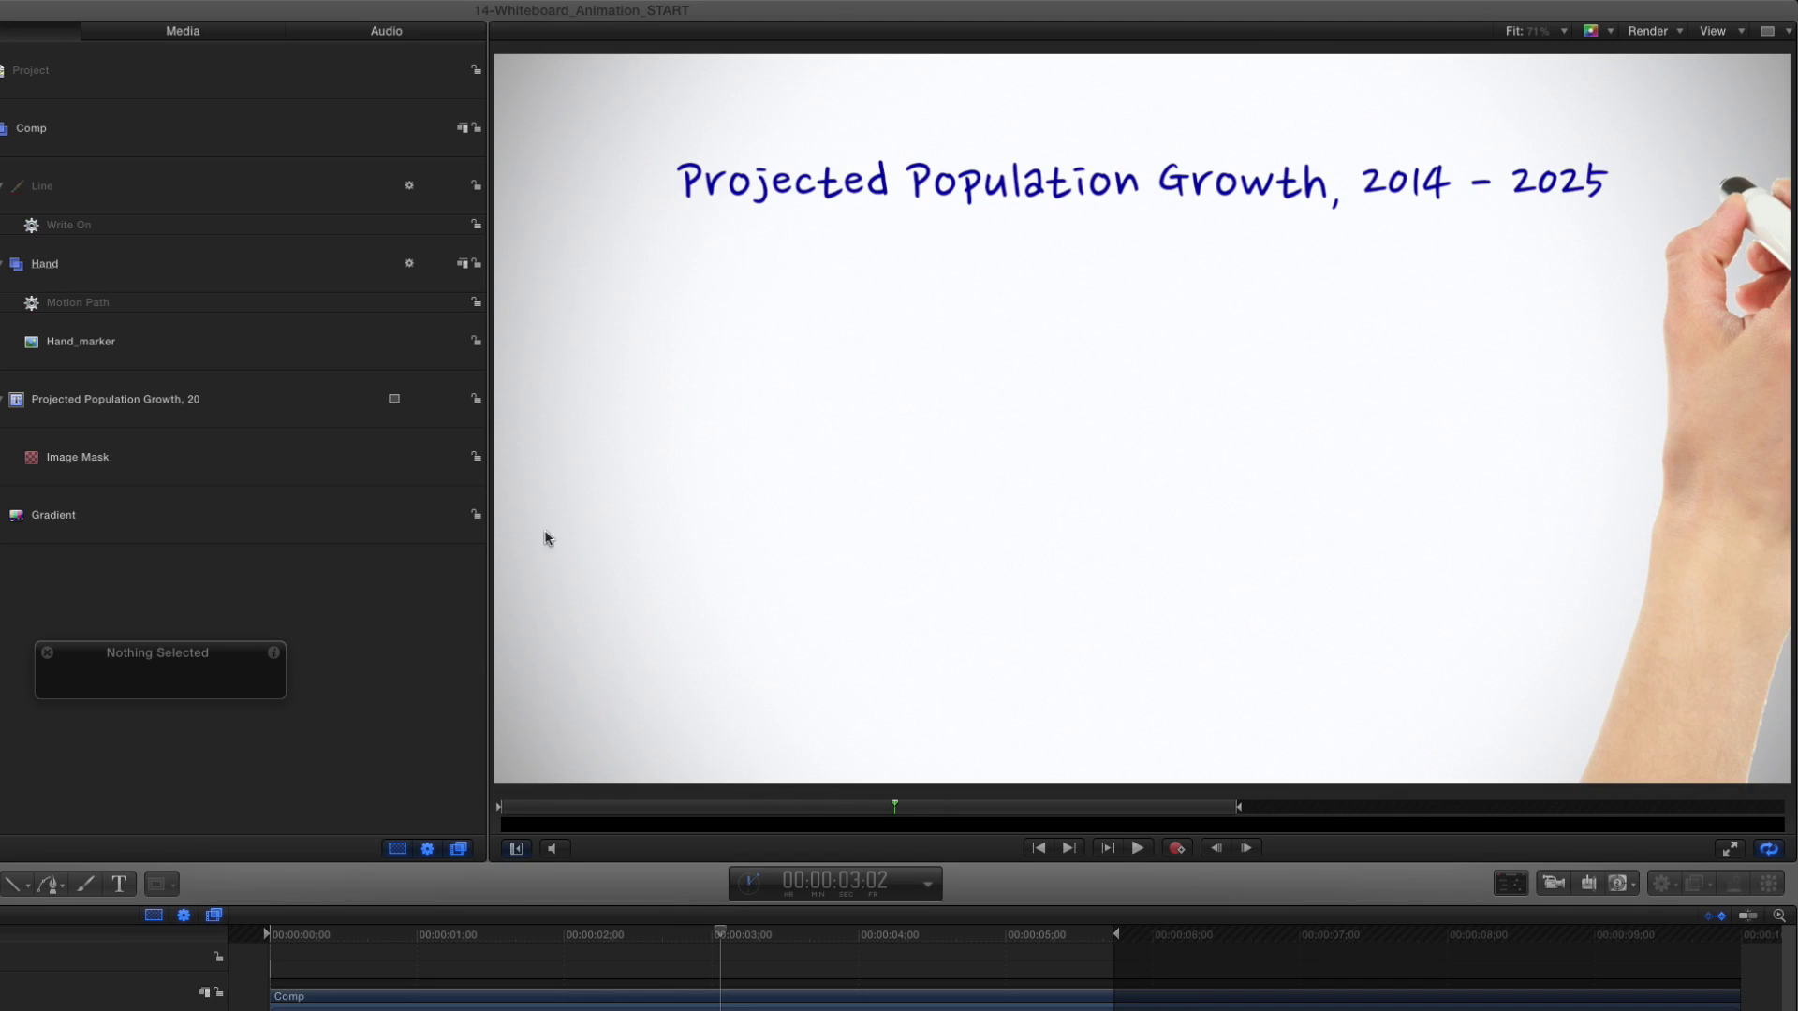
# Shift the motion path's start point right and pull its end point left to the title's end
pyautogui.click(156, 309)
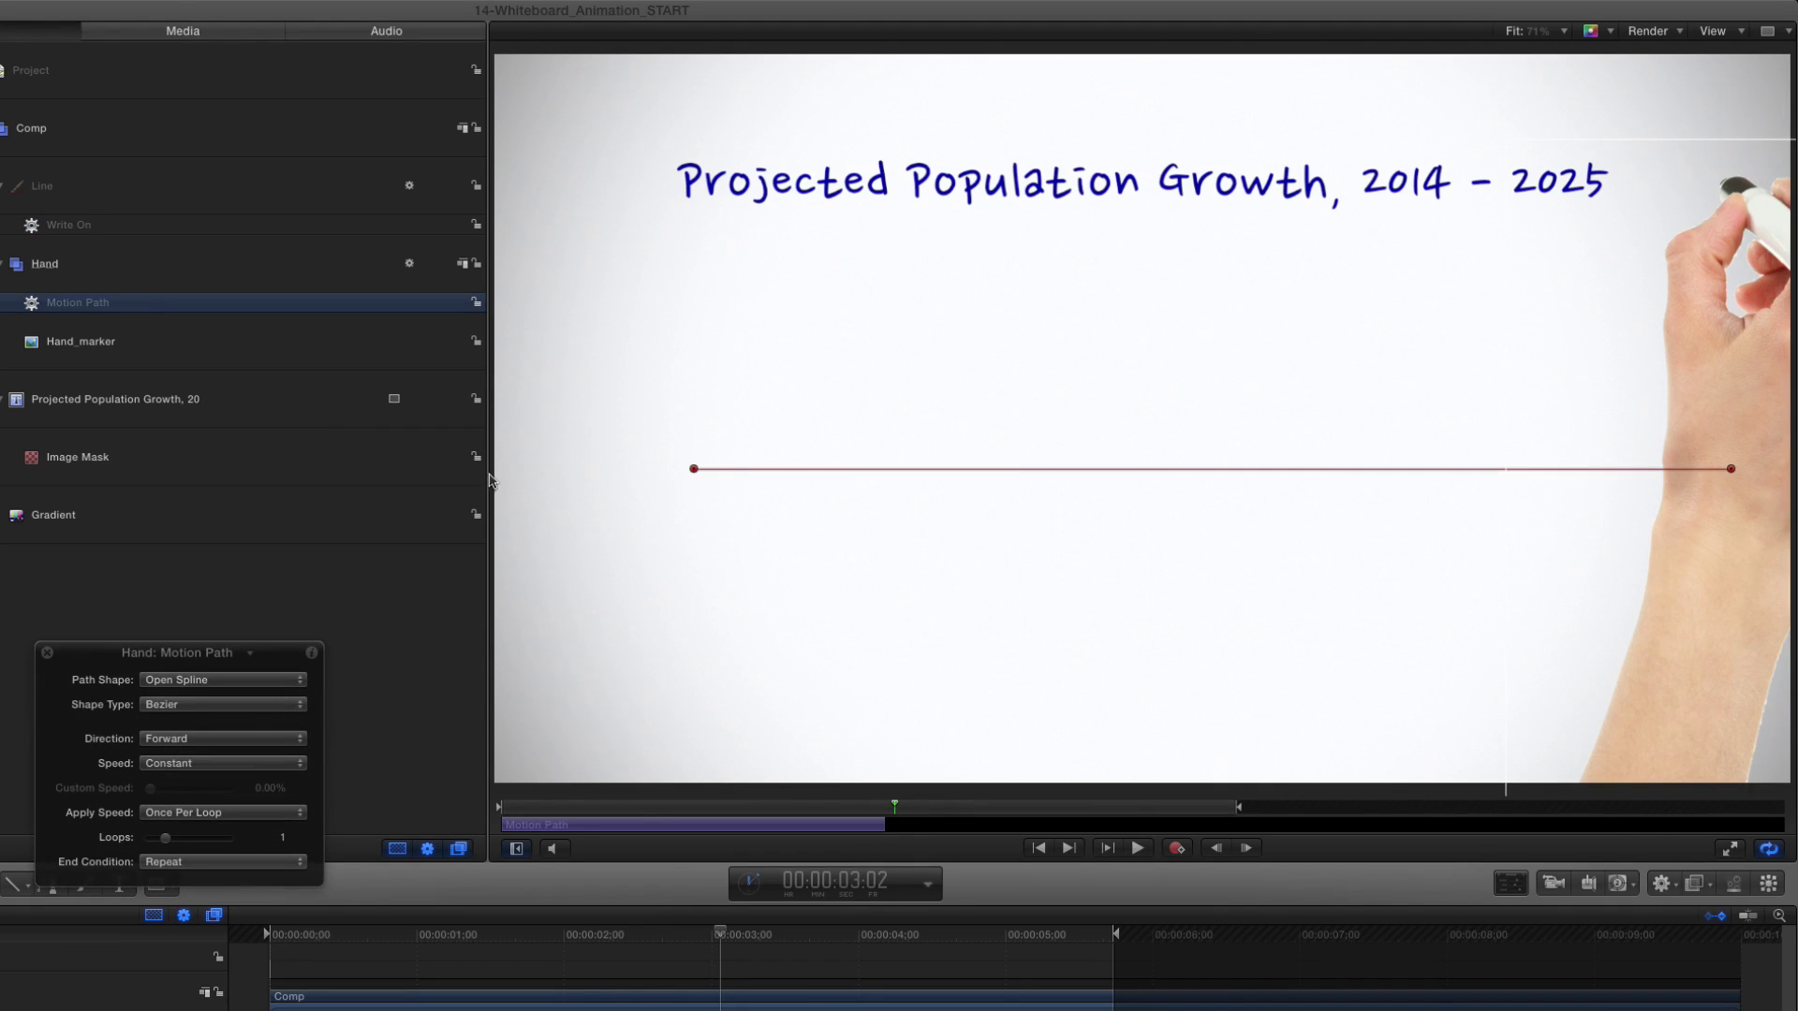
pyautogui.moveTo(570, 817); pyautogui.dragTo(513, 812)
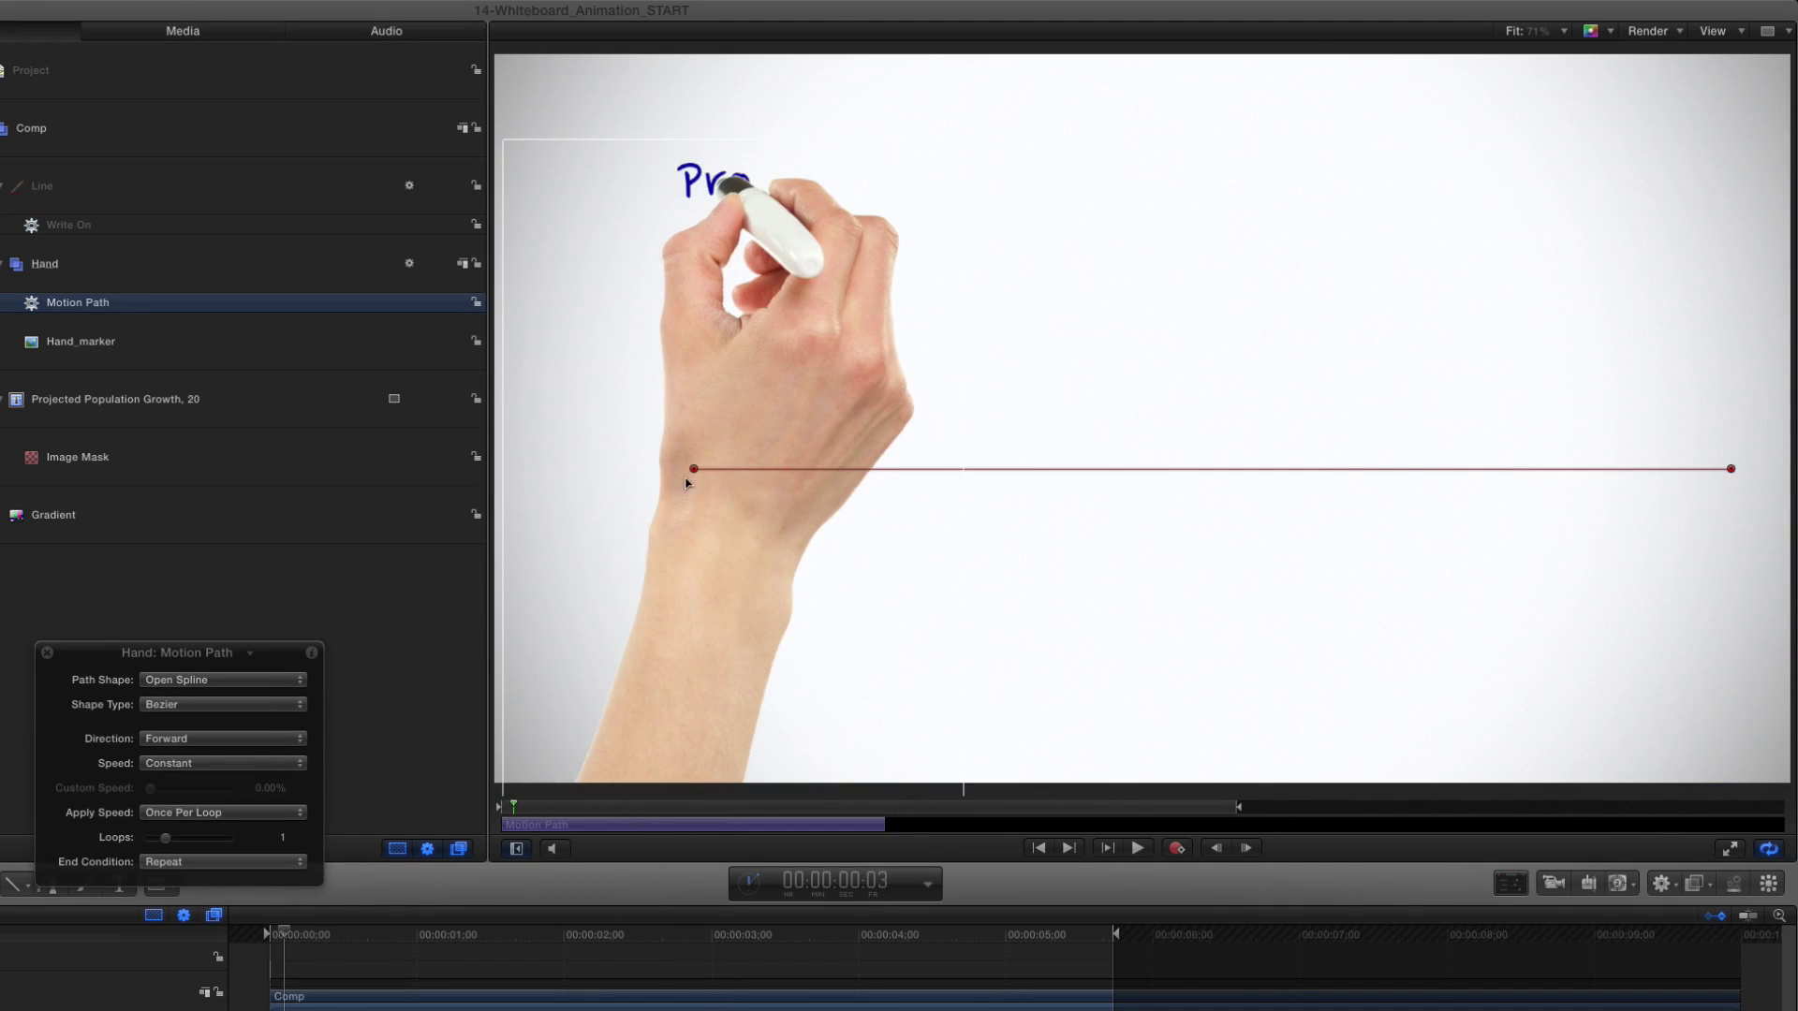
pyautogui.moveTo(694, 469); pyautogui.dragTo(722, 468)
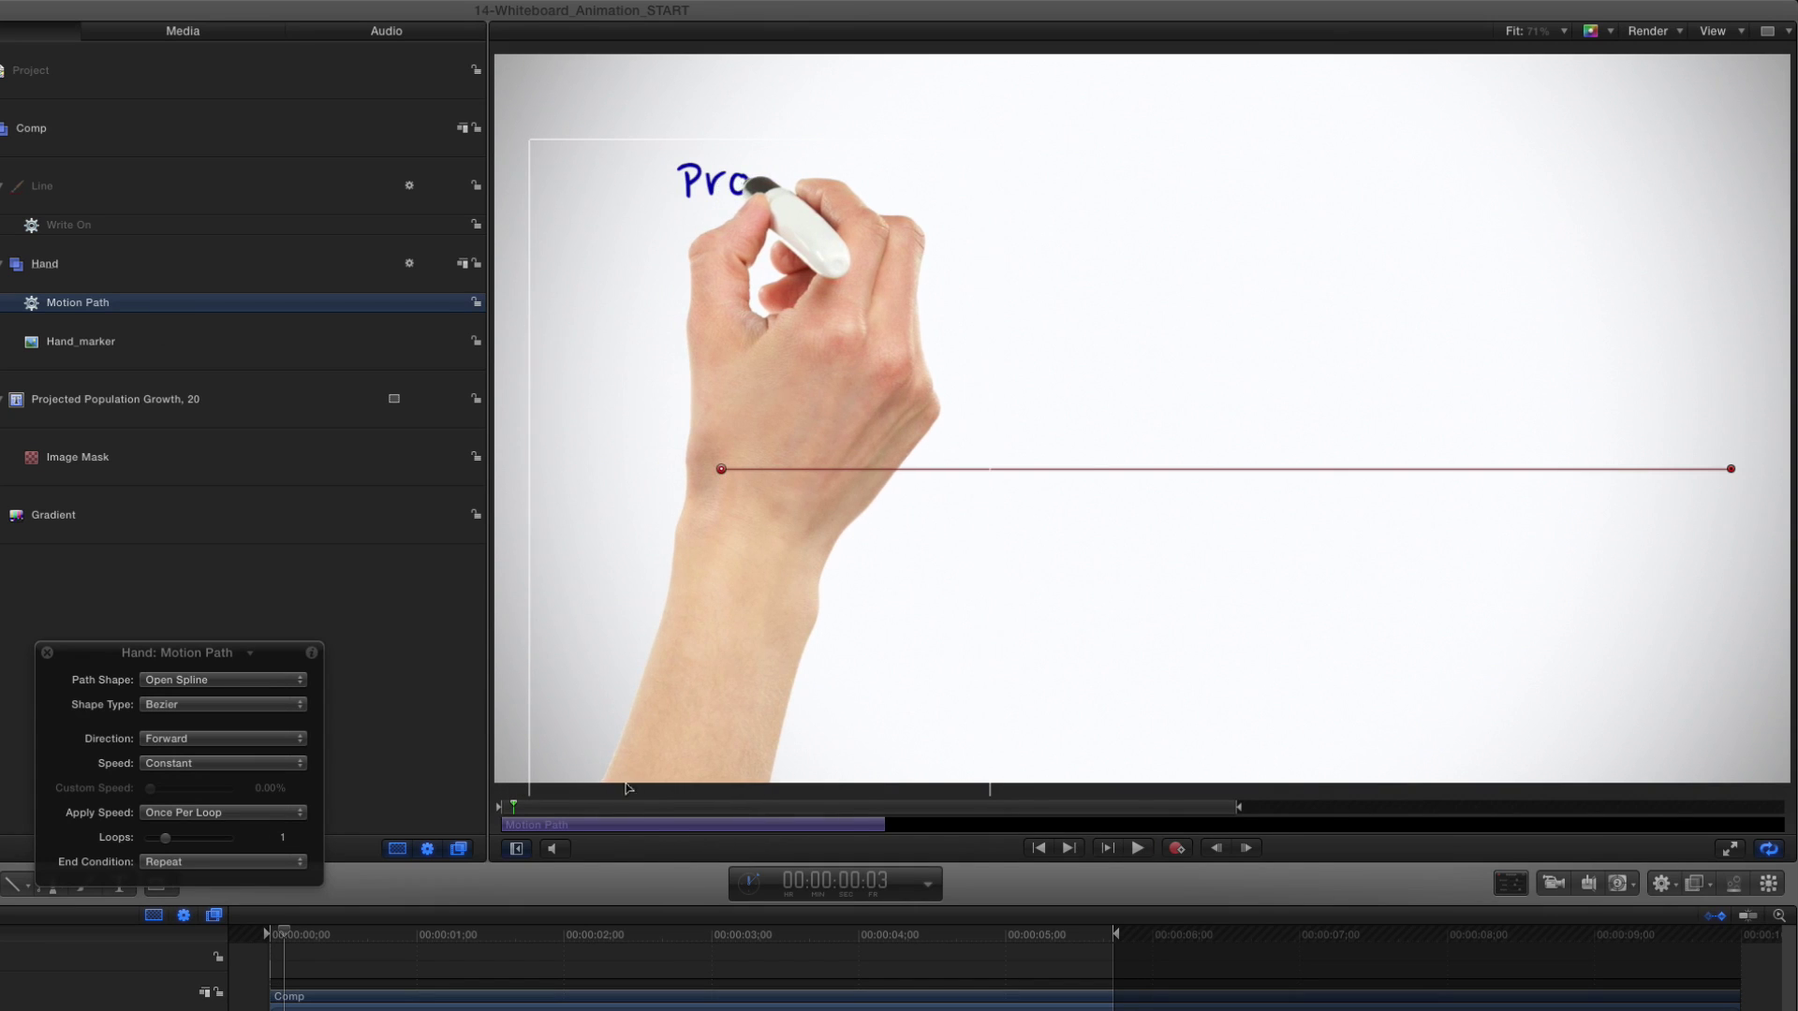
pyautogui.moveTo(513, 811); pyautogui.dragTo(883, 818)
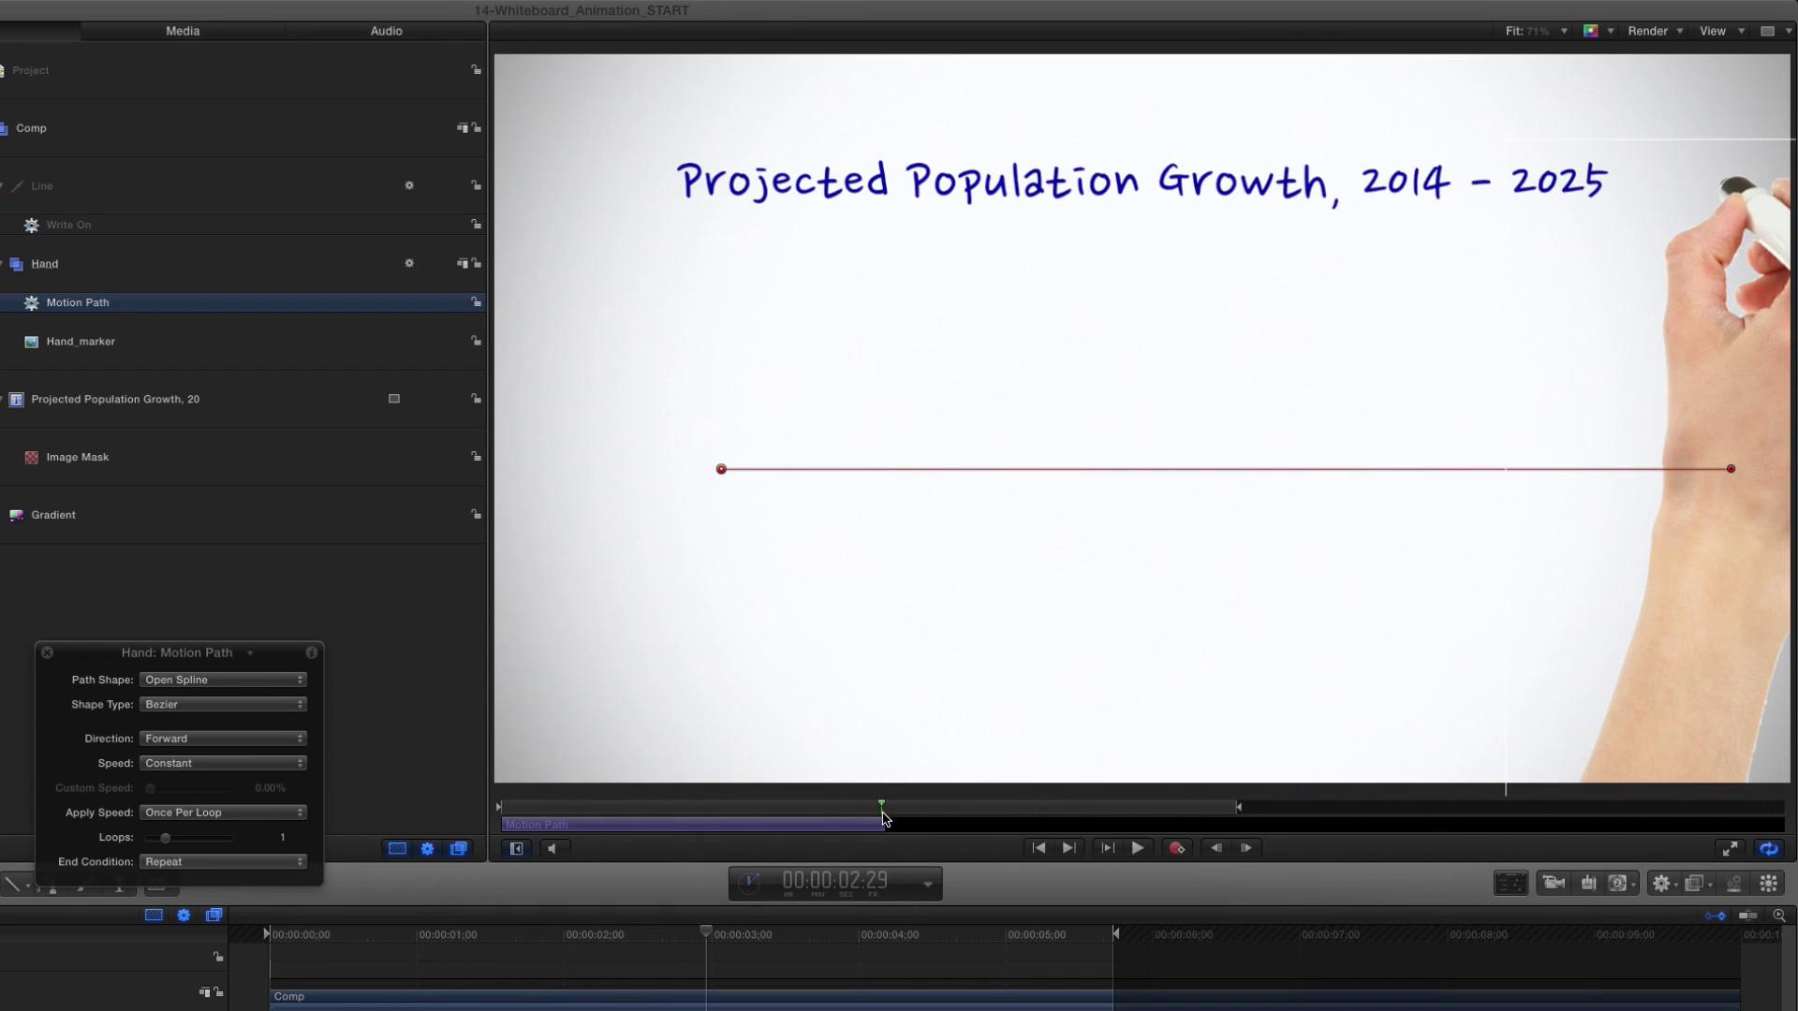
pyautogui.moveTo(1731, 469); pyautogui.dragTo(1607, 469)
pyautogui.moveTo(881, 809); pyautogui.dragTo(667, 817)
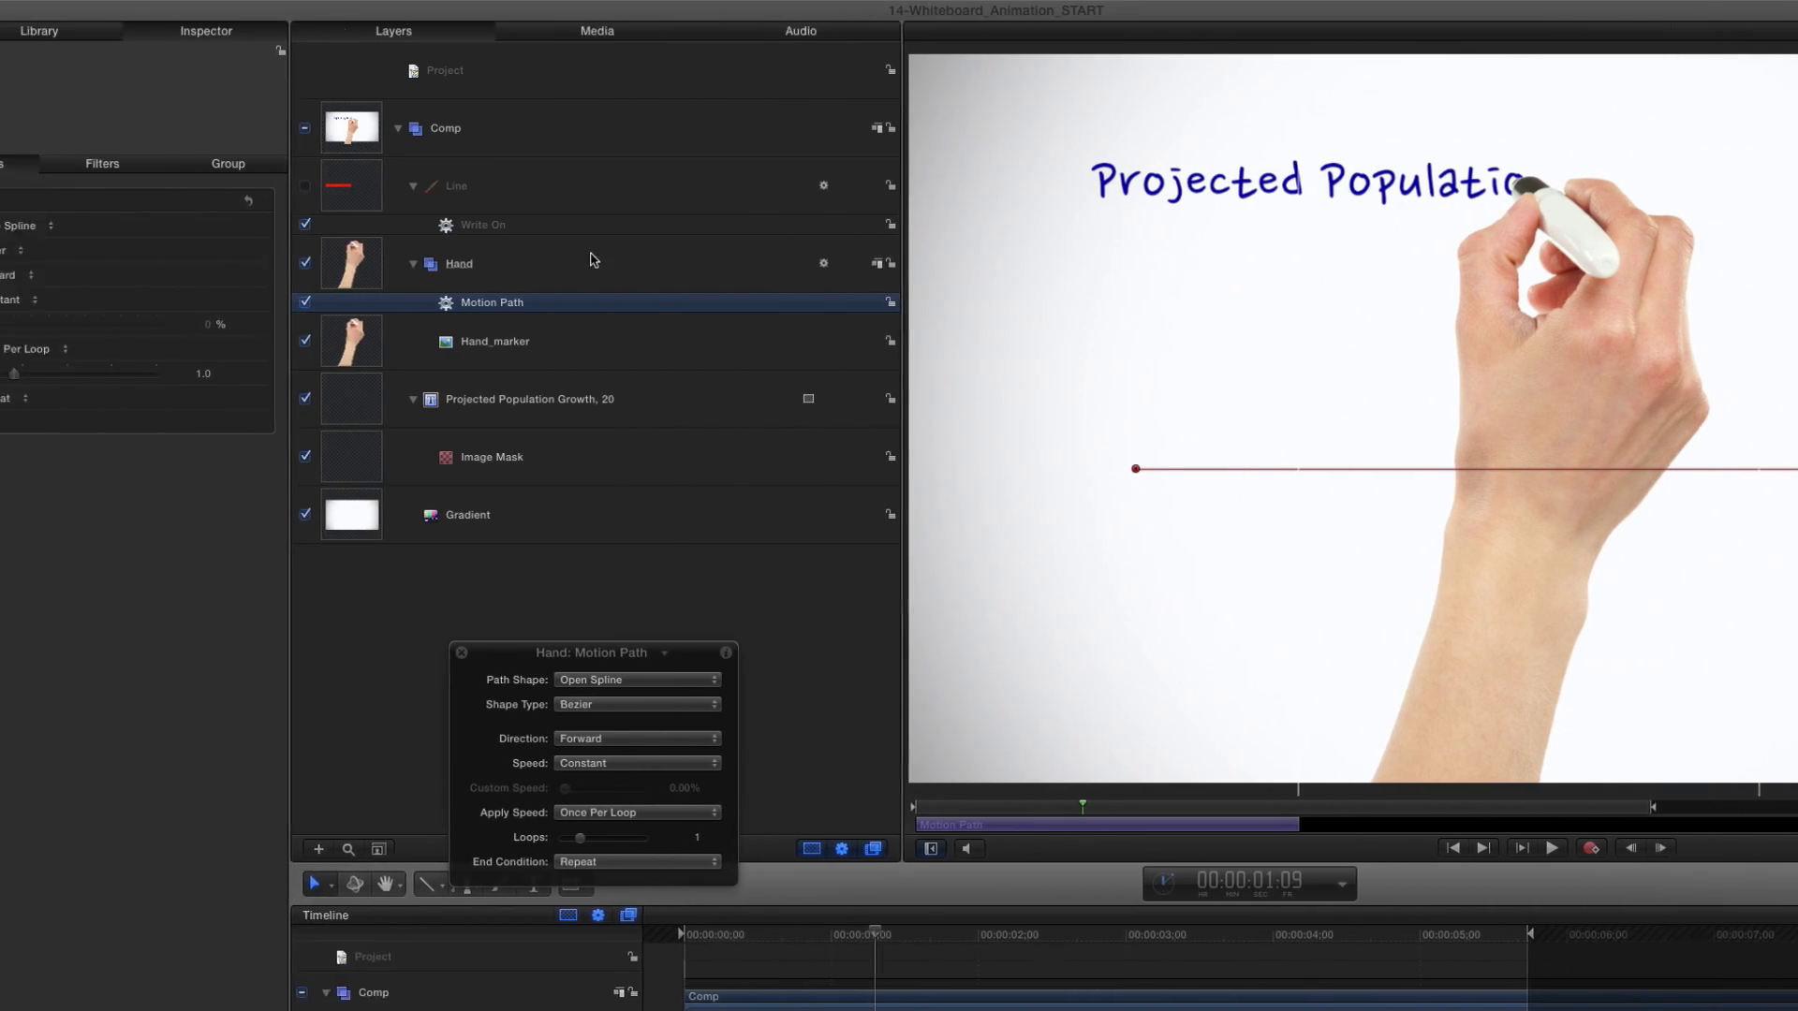
# Split the Hand's Position into X, Y, Z and add a Wriggle to Position Y for three seconds
pyautogui.click(173, 263)
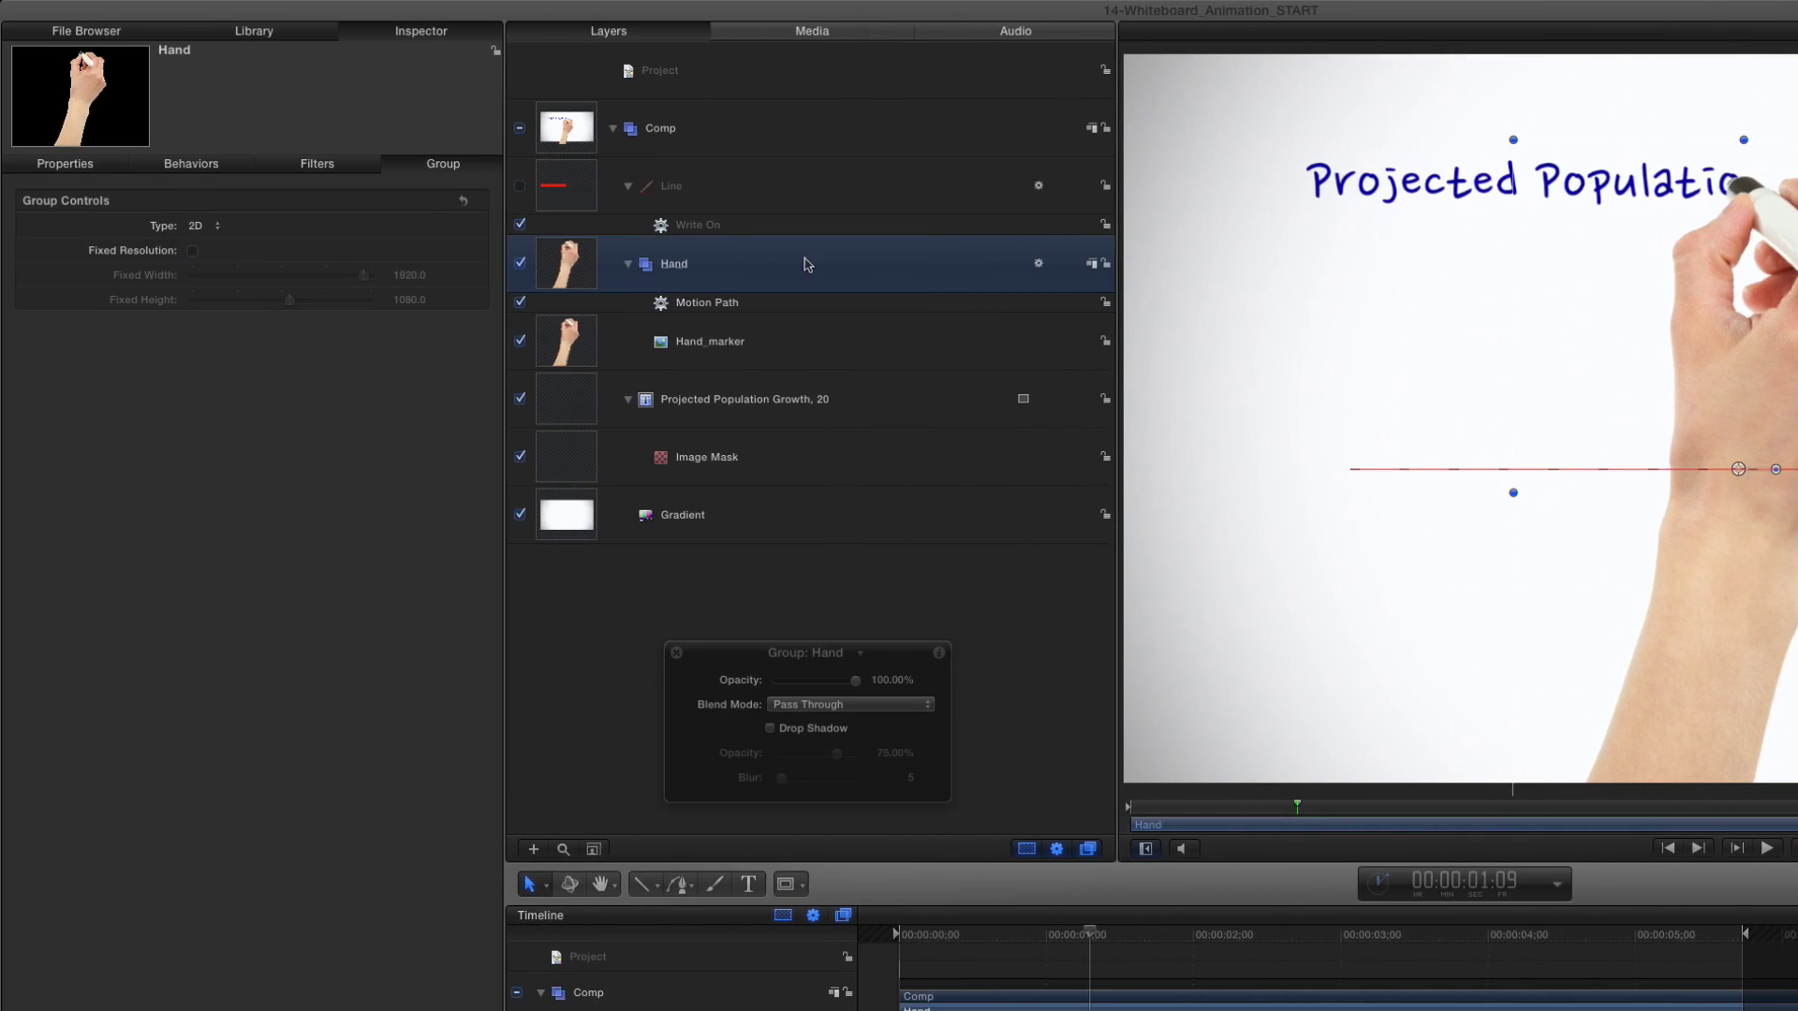
pyautogui.click(66, 164)
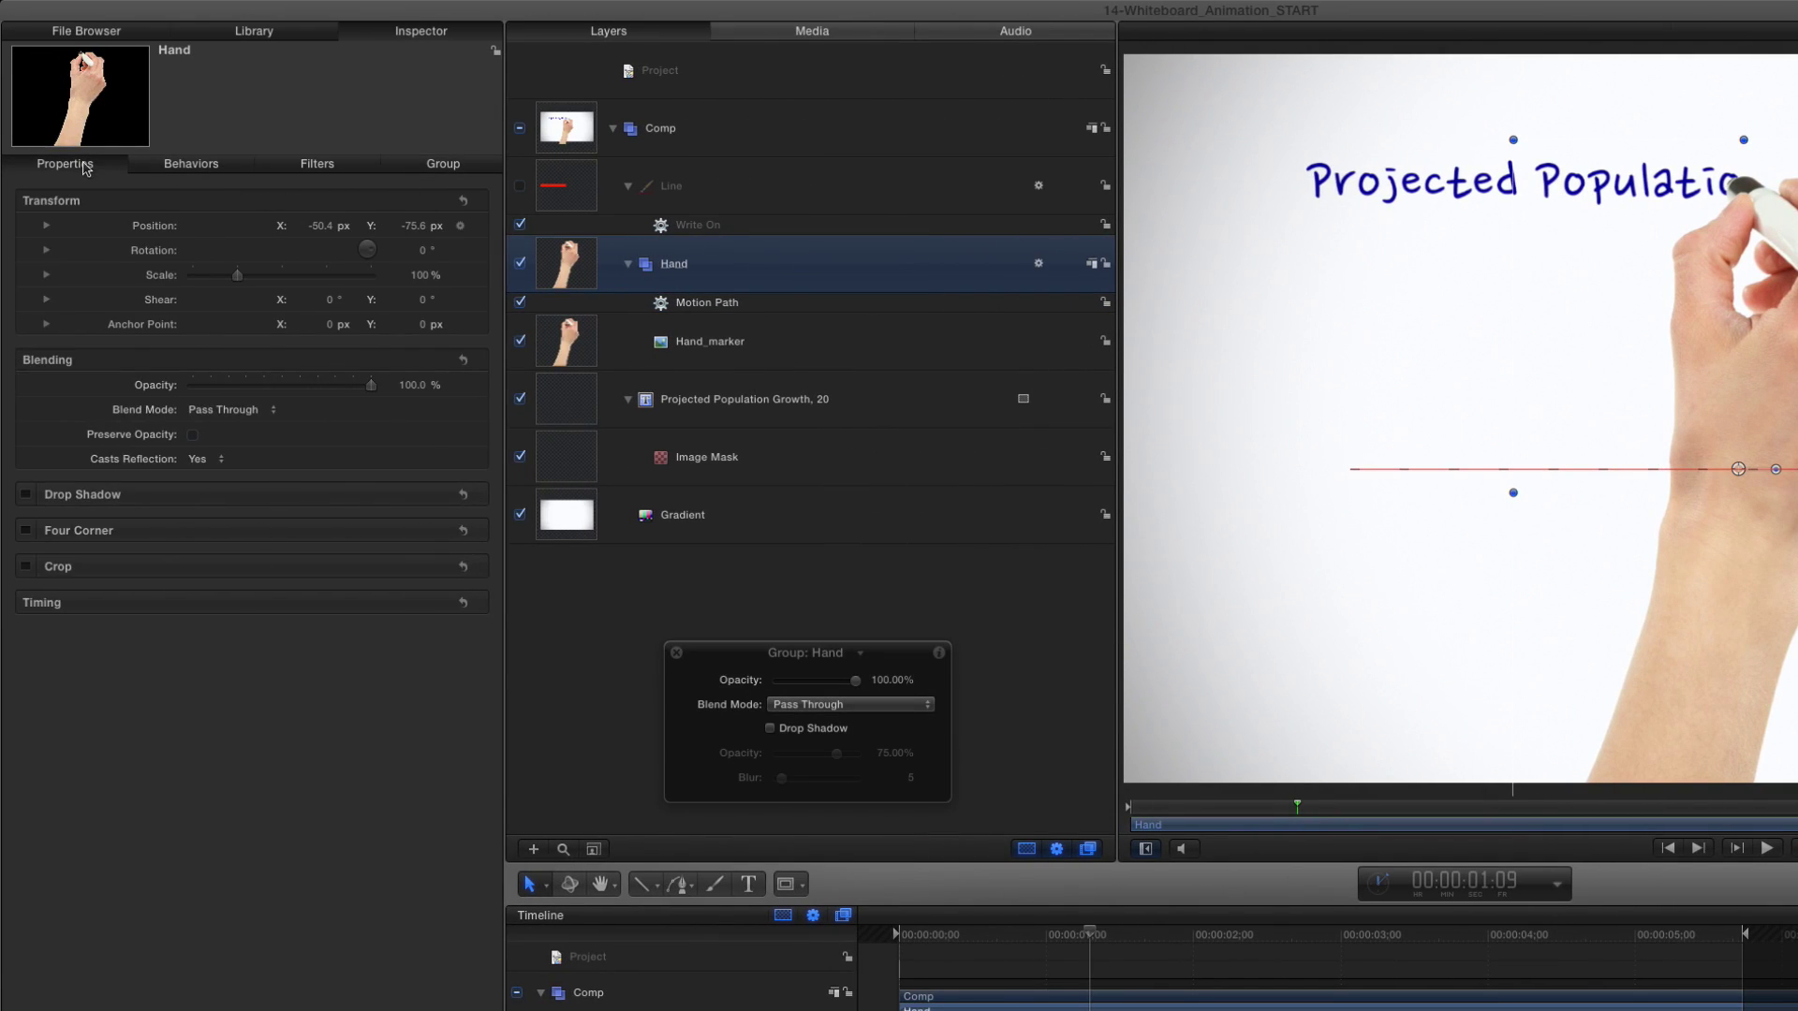
pyautogui.click(47, 227)
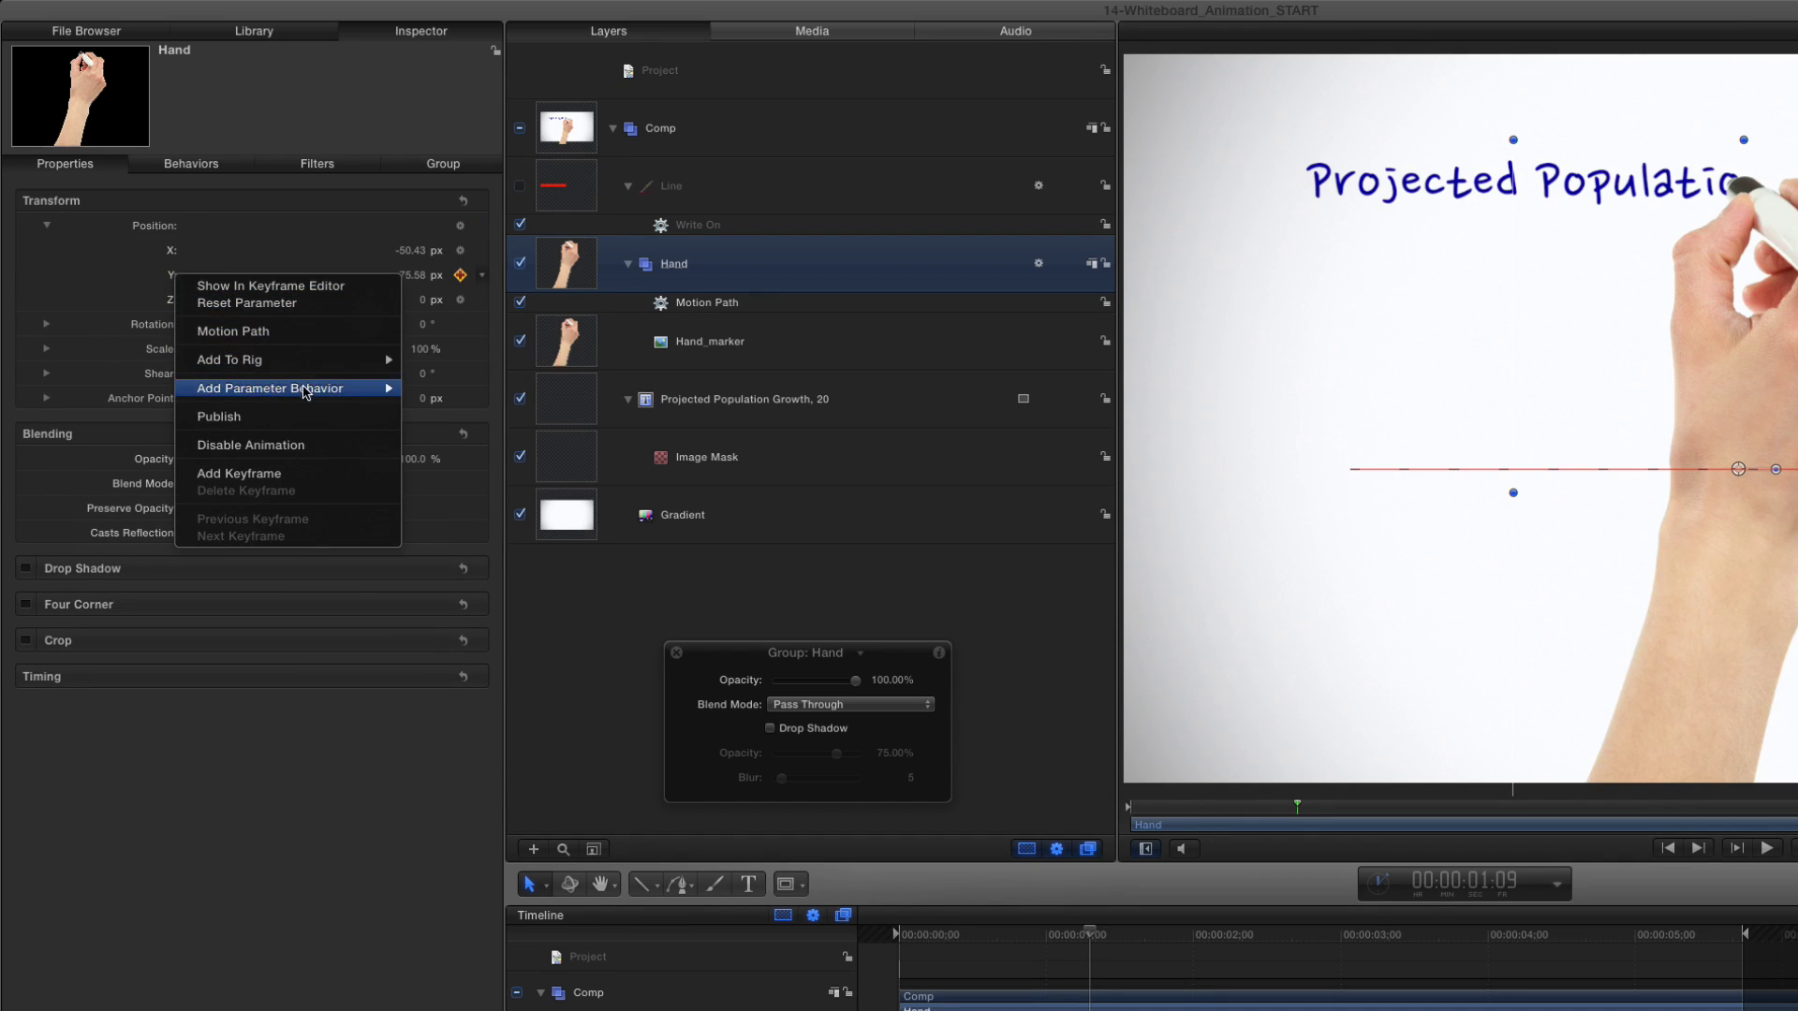
pyautogui.moveTo(306, 391)
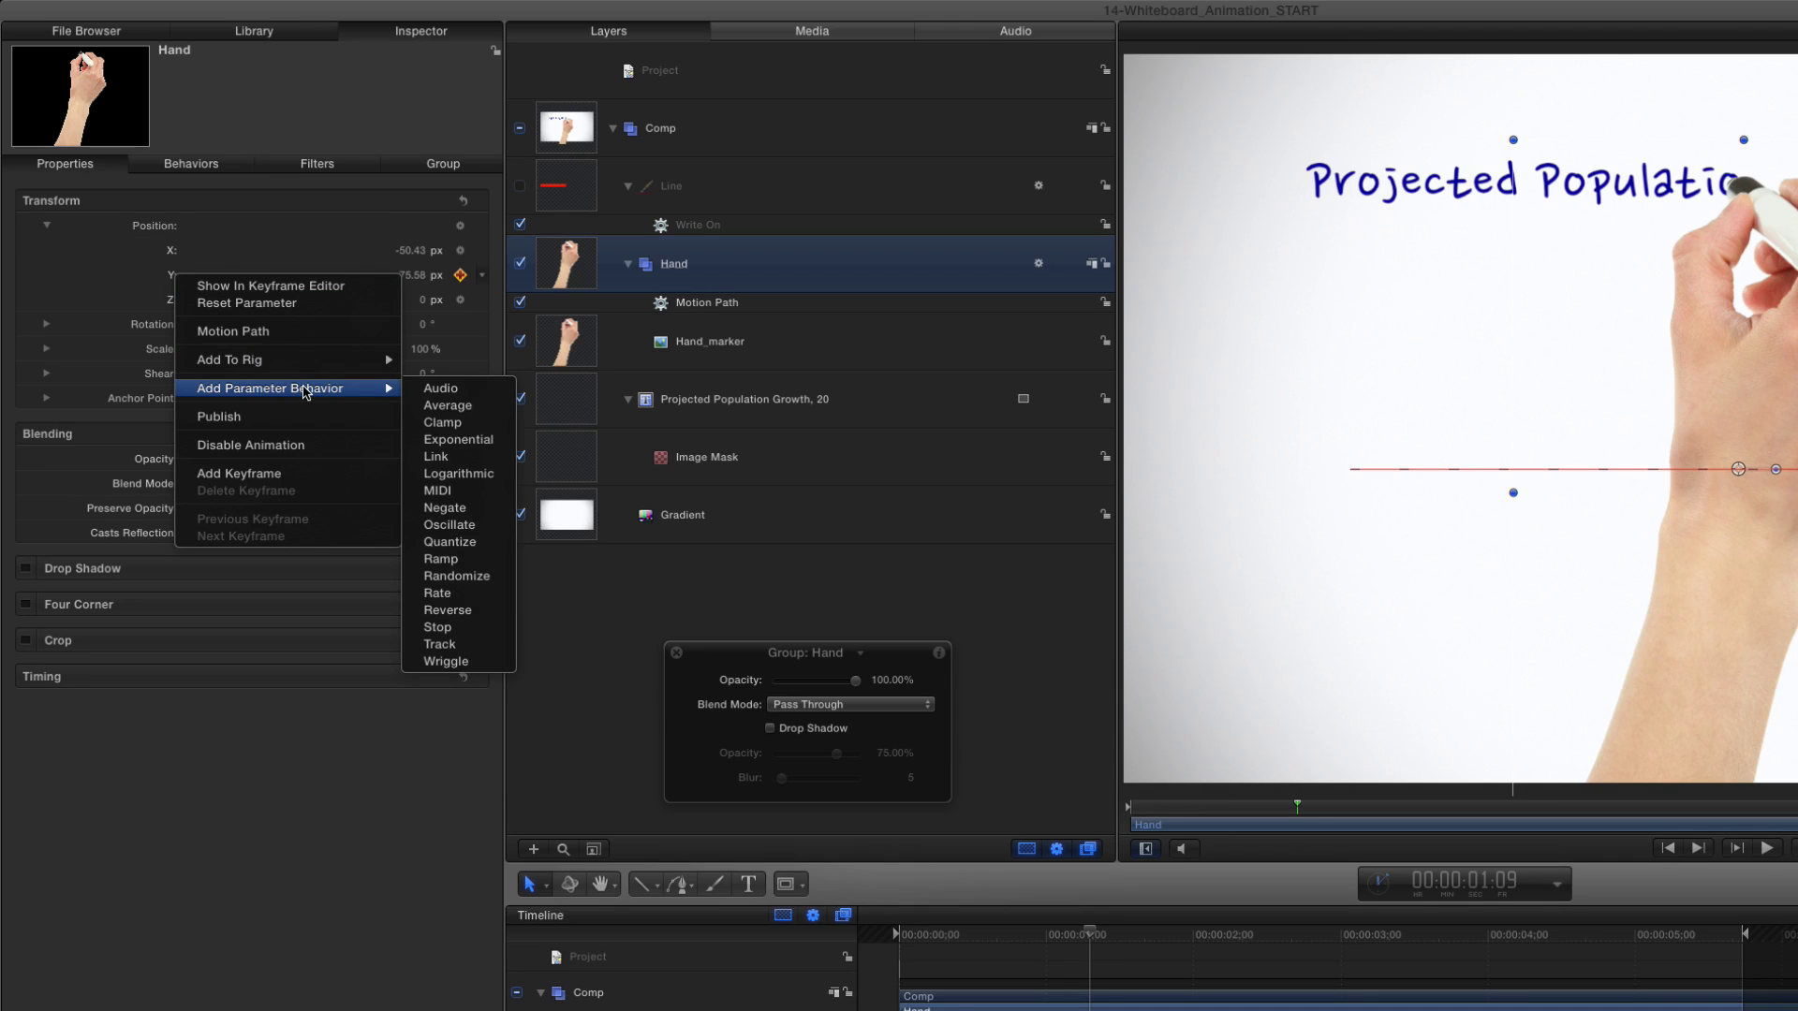
pyautogui.click(477, 662)
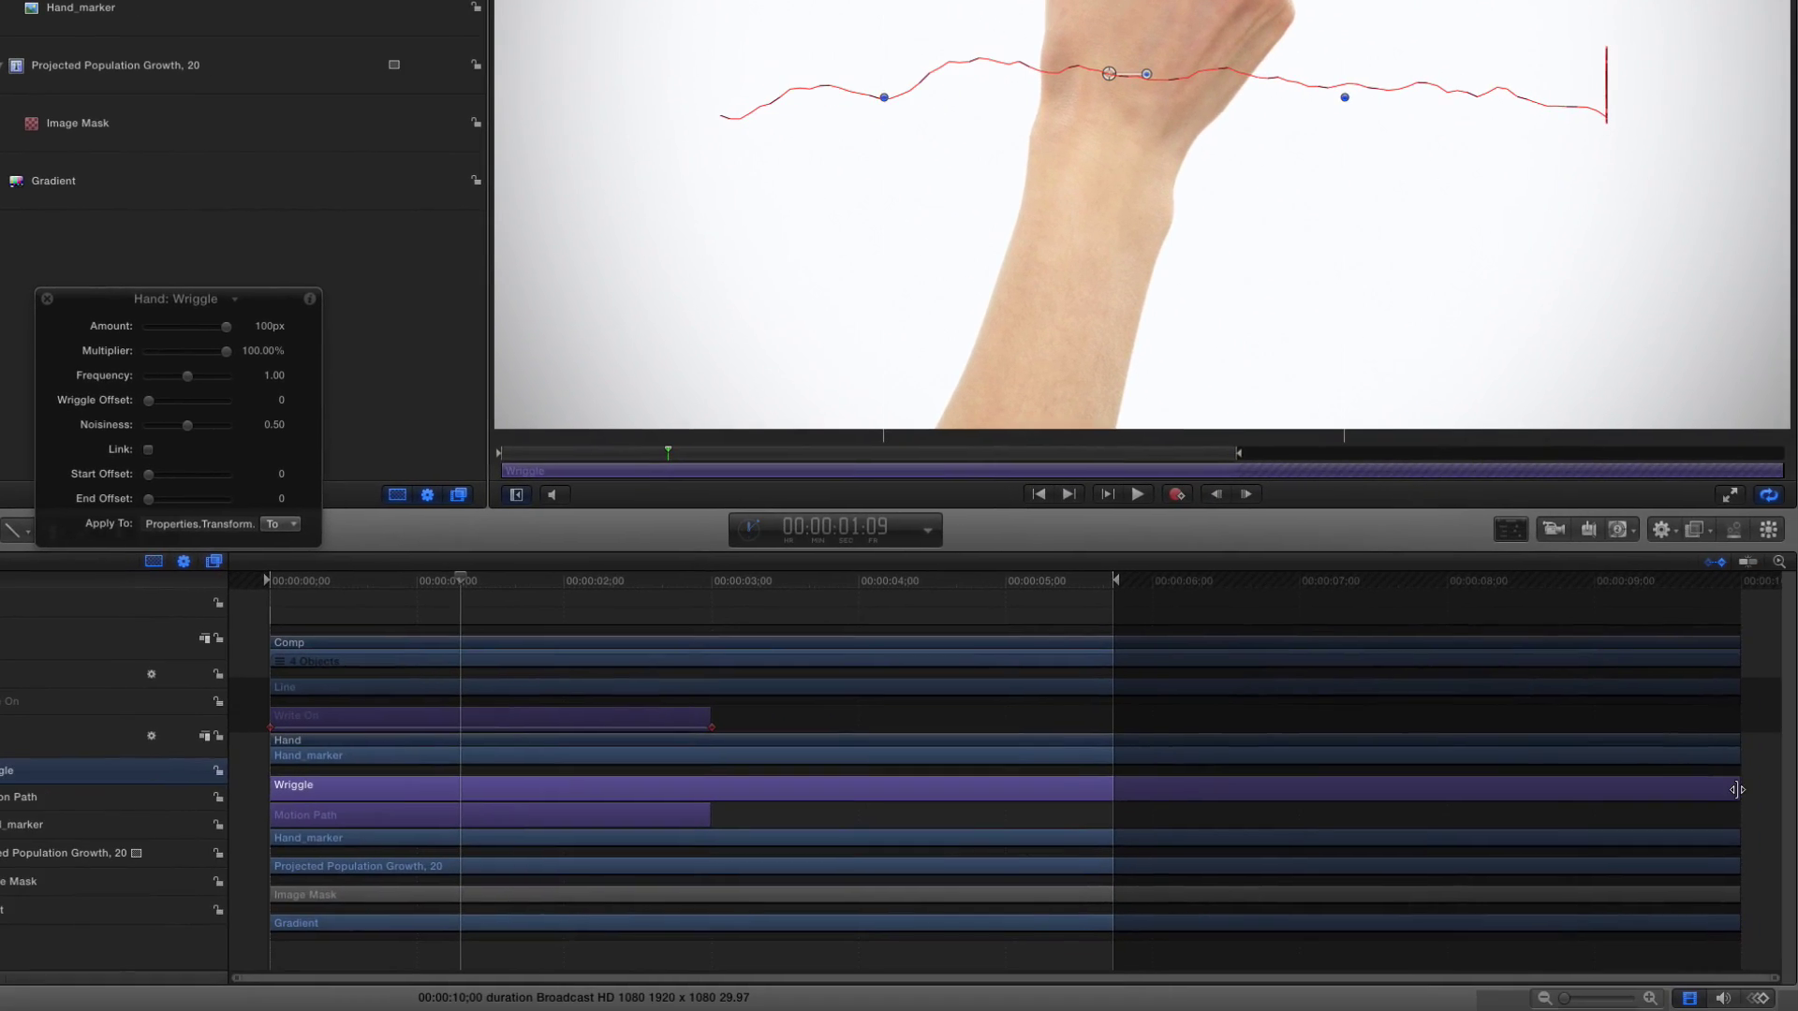
pyautogui.moveTo(1737, 789); pyautogui.dragTo(707, 801)
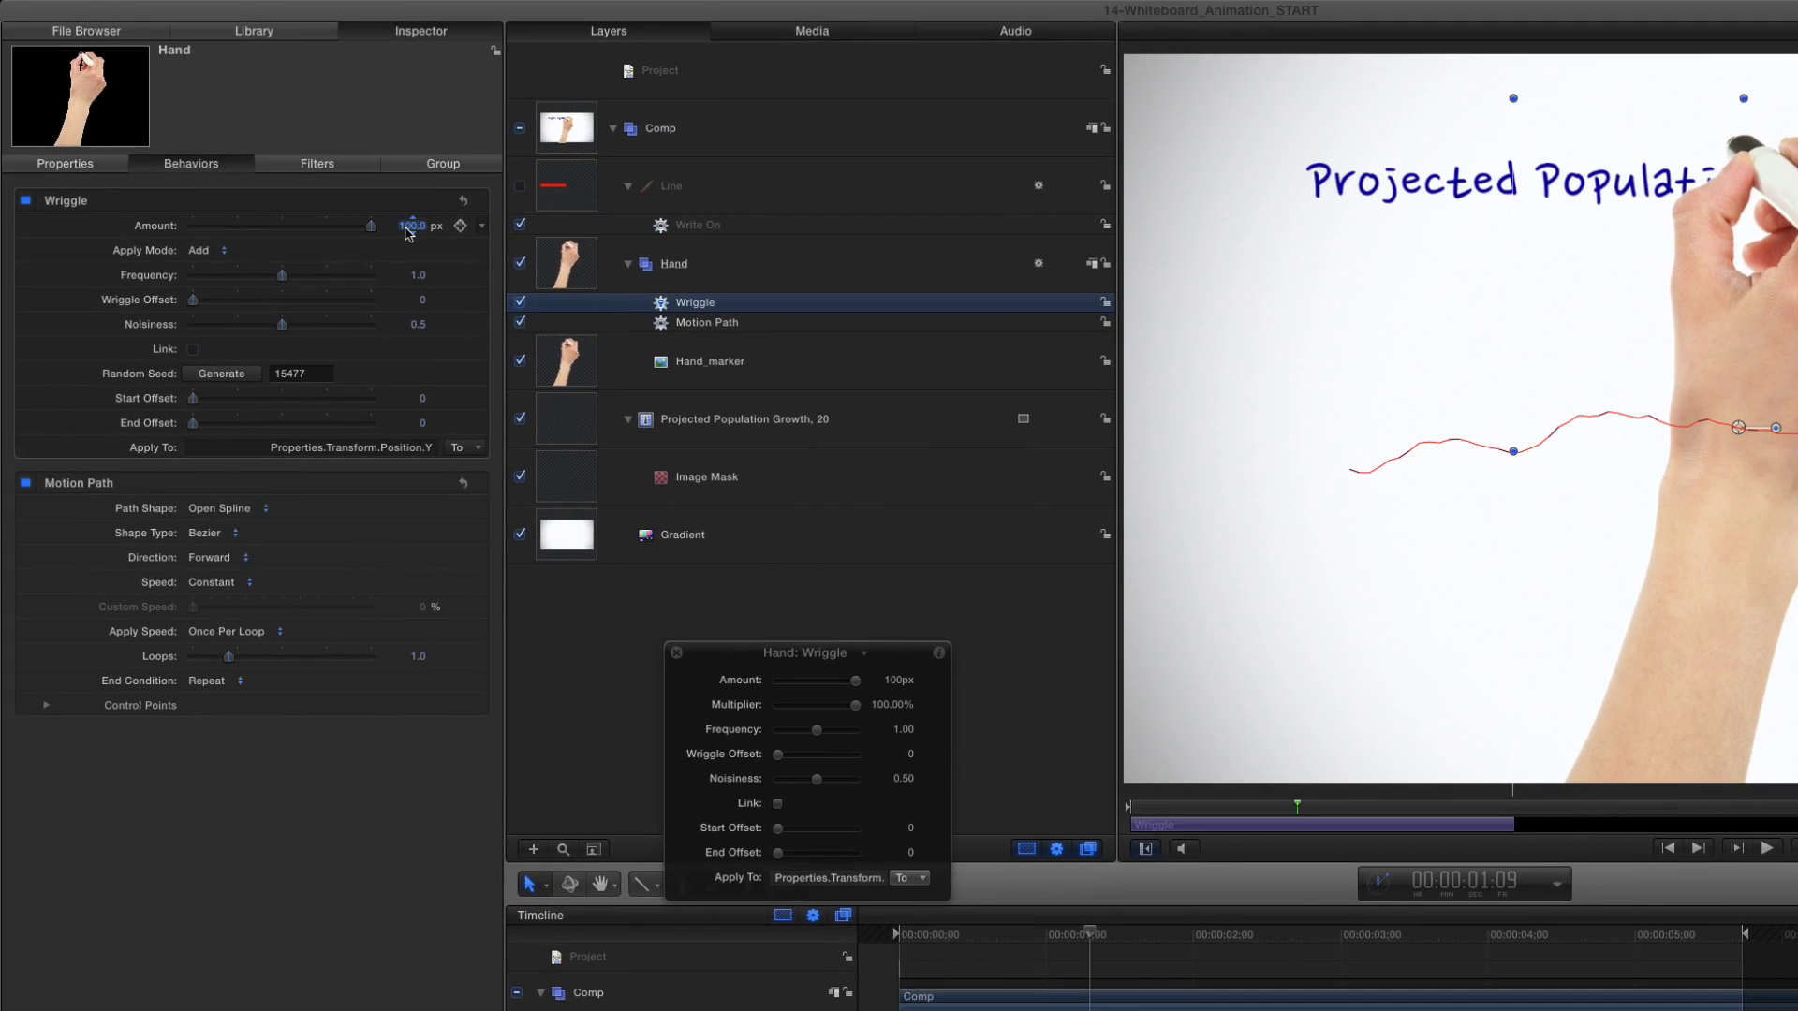
# Set the Wriggle to Amount 20 px, Add and Subtract, Frequency 2.0, Noisiness 0.7
pyautogui.press('Return')
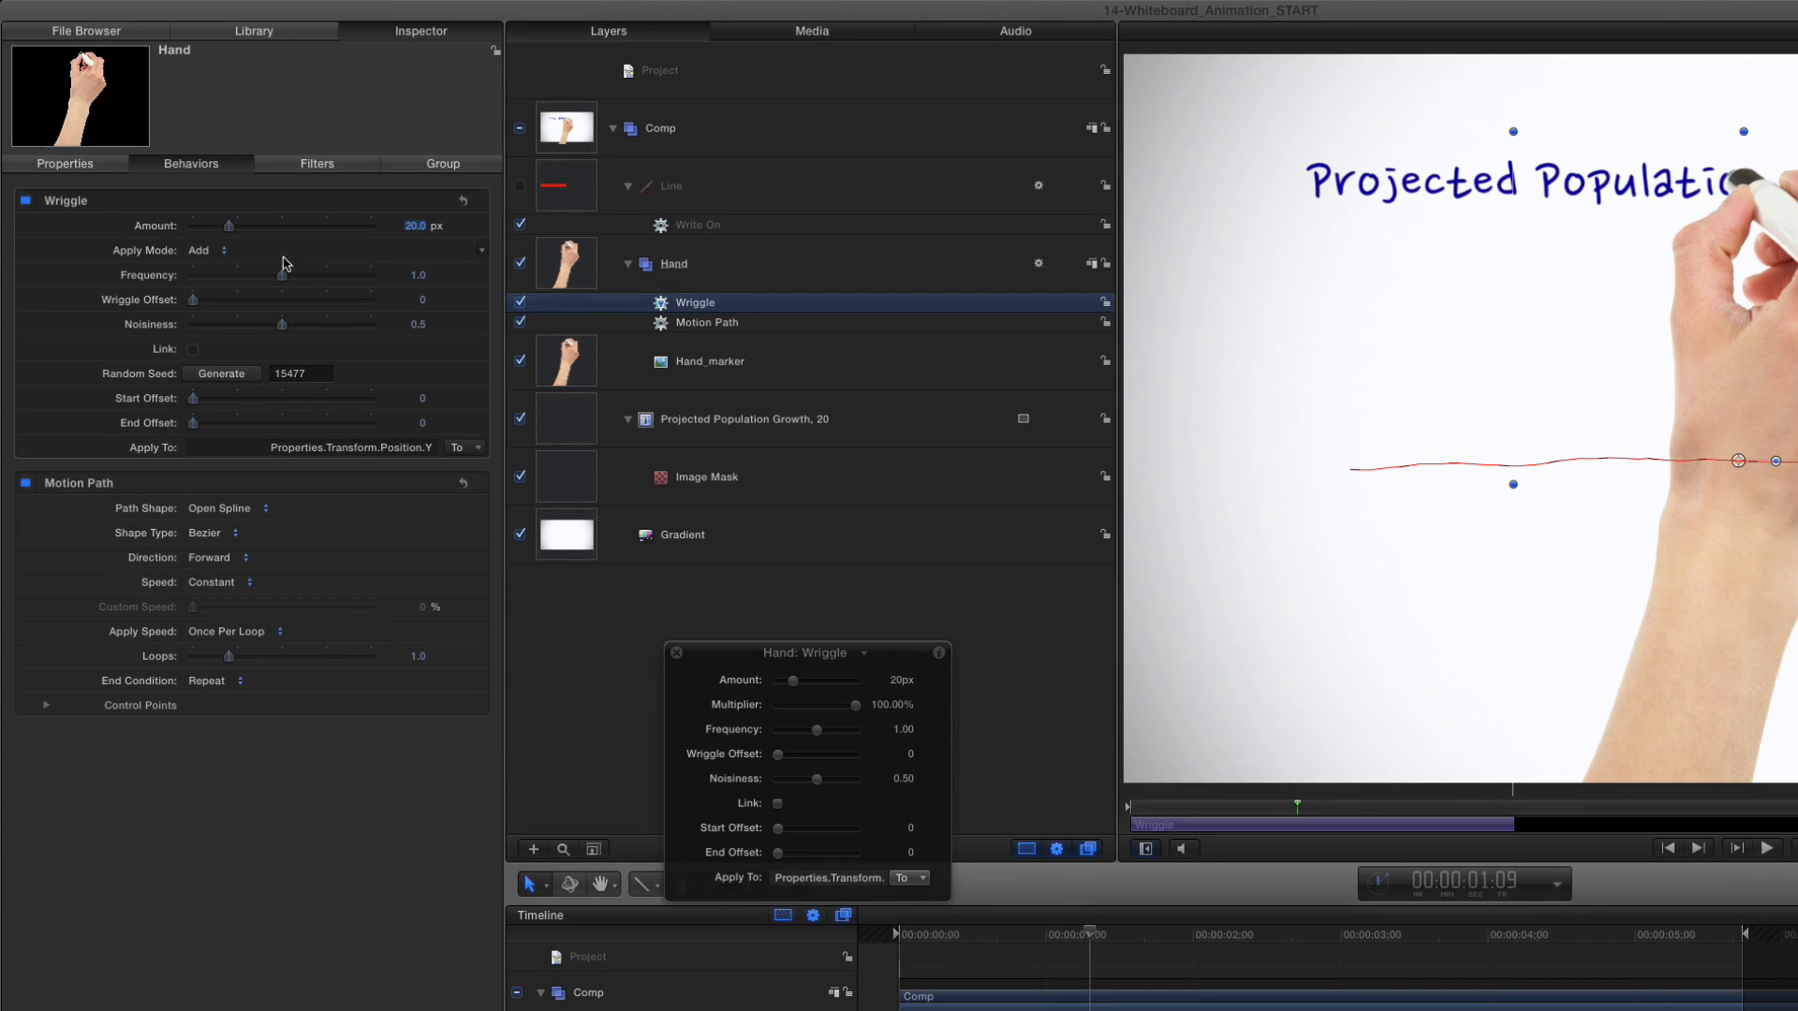
pyautogui.click(211, 253)
pyautogui.click(224, 292)
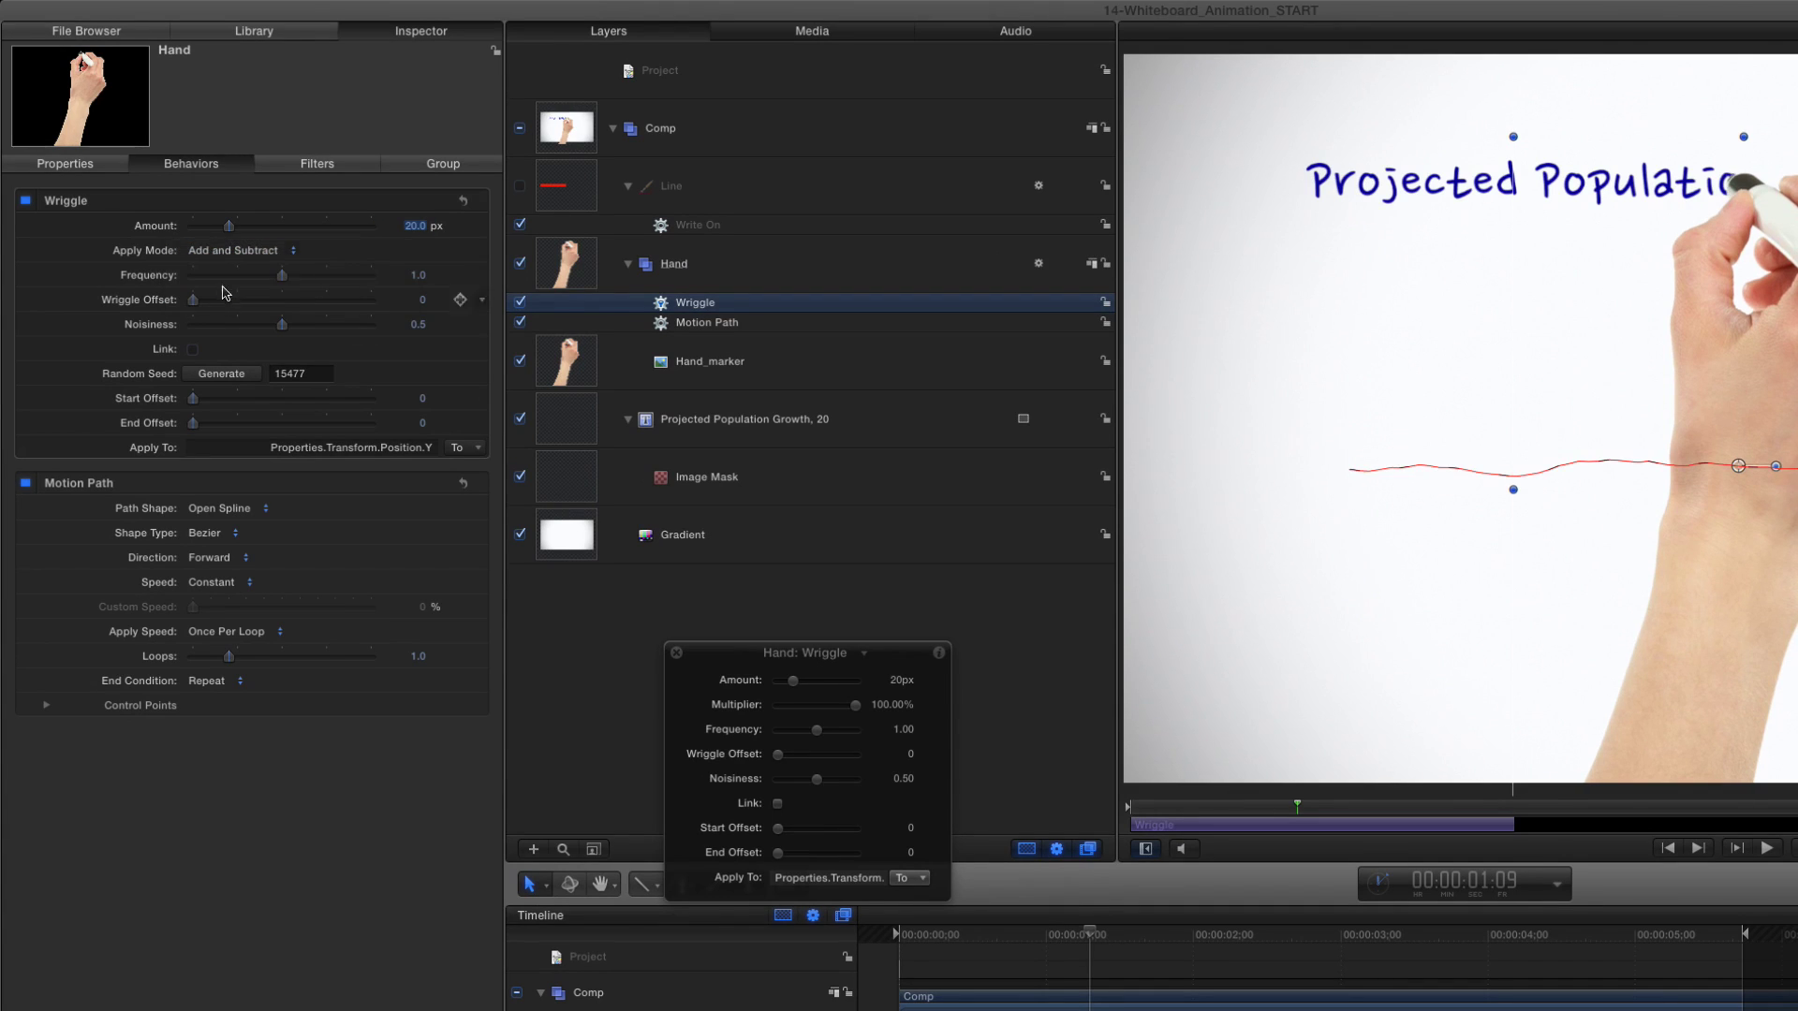
pyautogui.moveTo(288, 280); pyautogui.dragTo(409, 289)
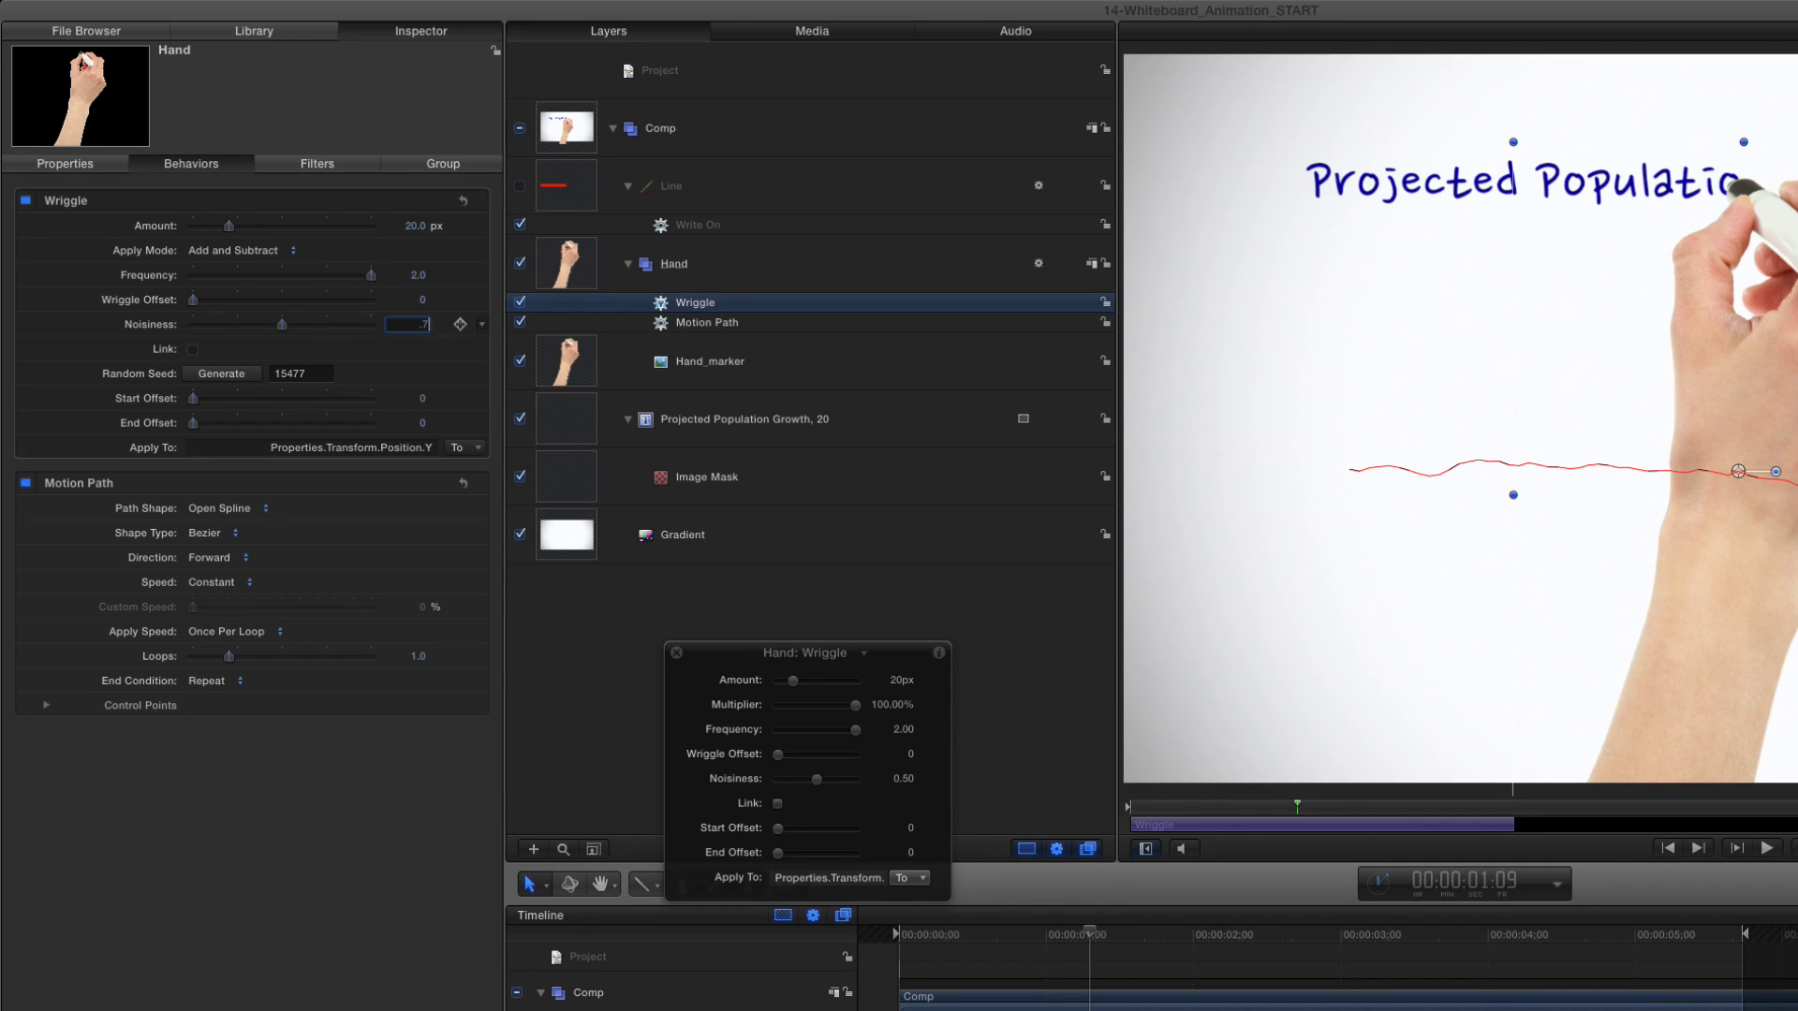
pyautogui.write('.7')
pyautogui.press('Return')
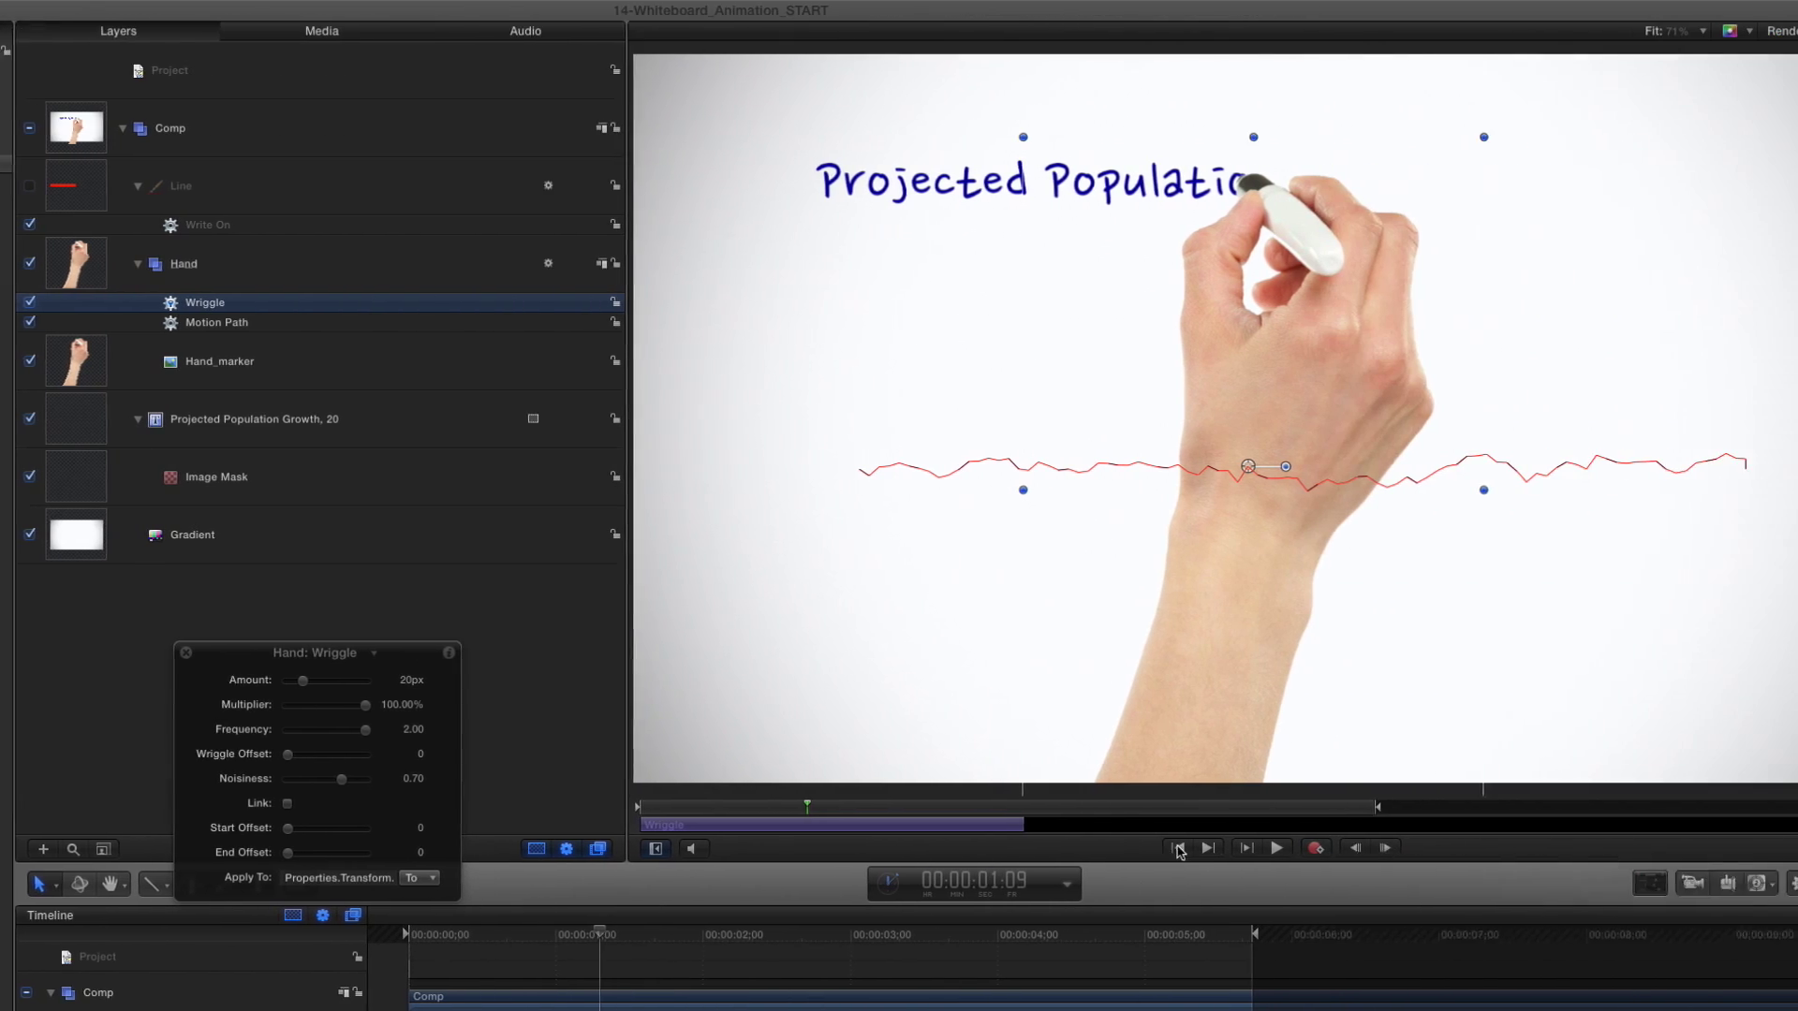
# Play the animation from the start to preview the wriggling hand writing the title
pyautogui.click(1667, 848)
pyautogui.click(1767, 847)
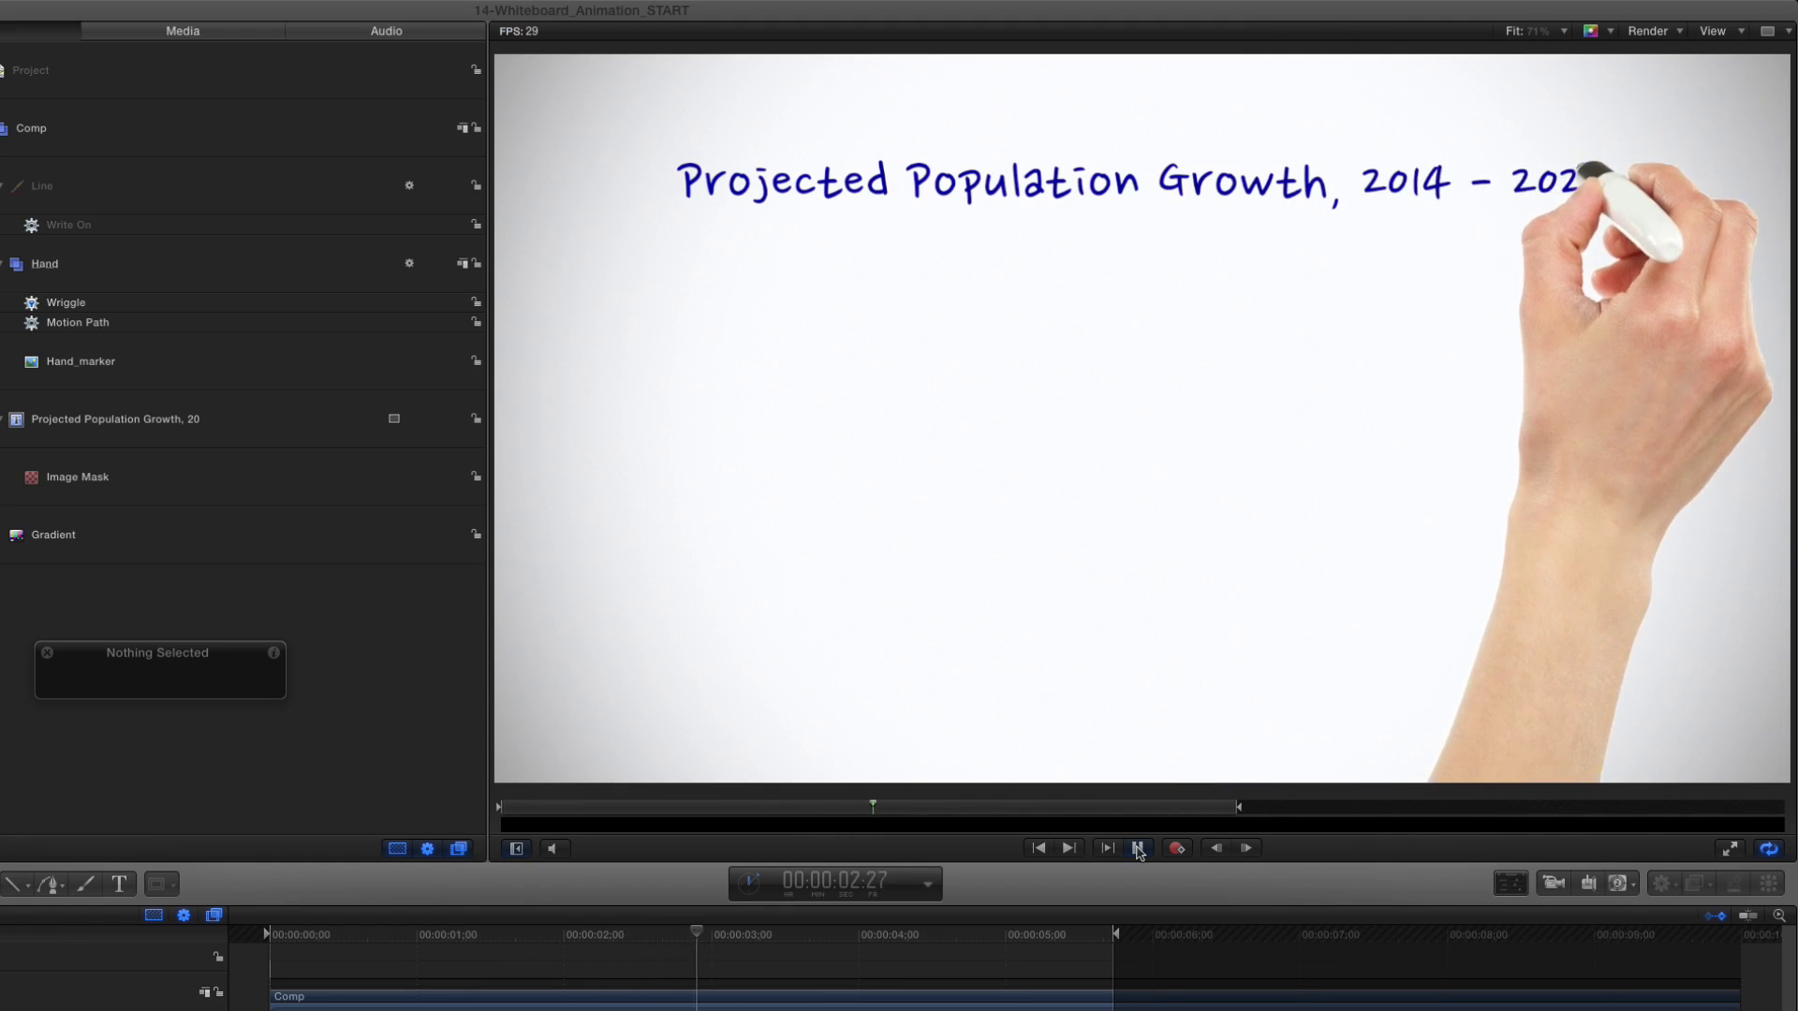
pyautogui.click(1137, 848)
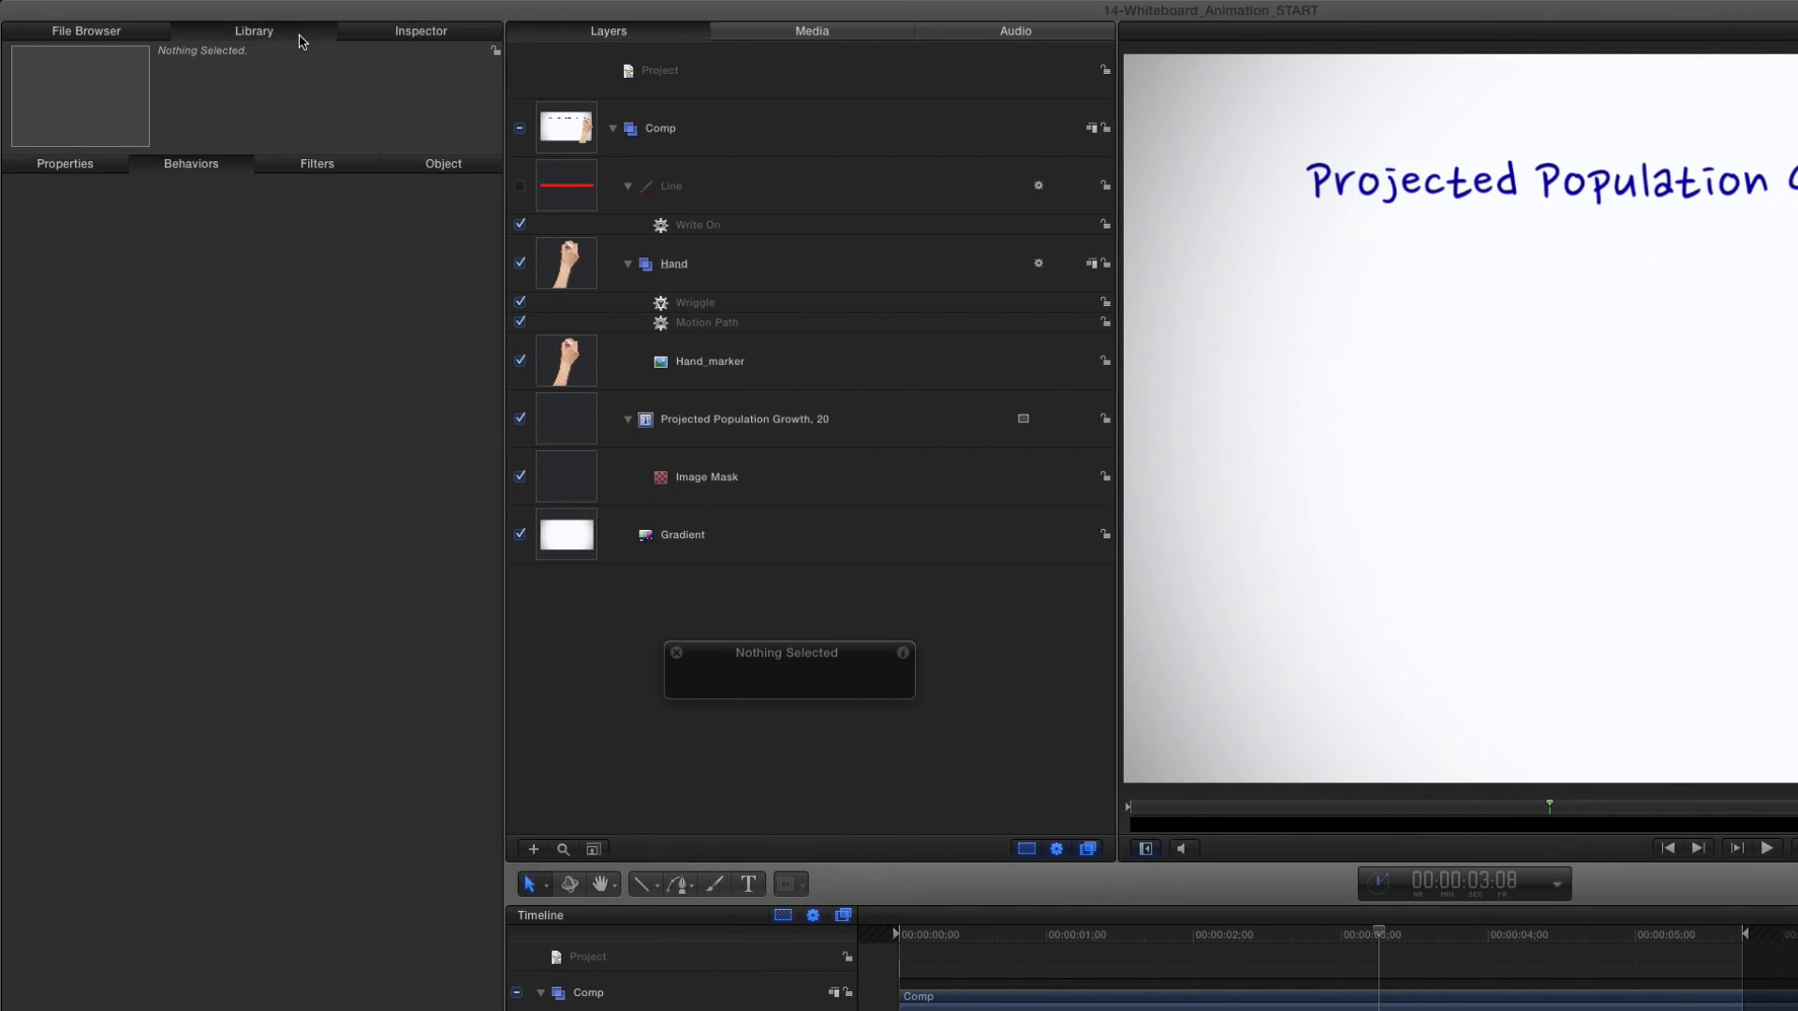
# Drag the Chart item from the Library's Favorites into the Layers list
pyautogui.click(300, 40)
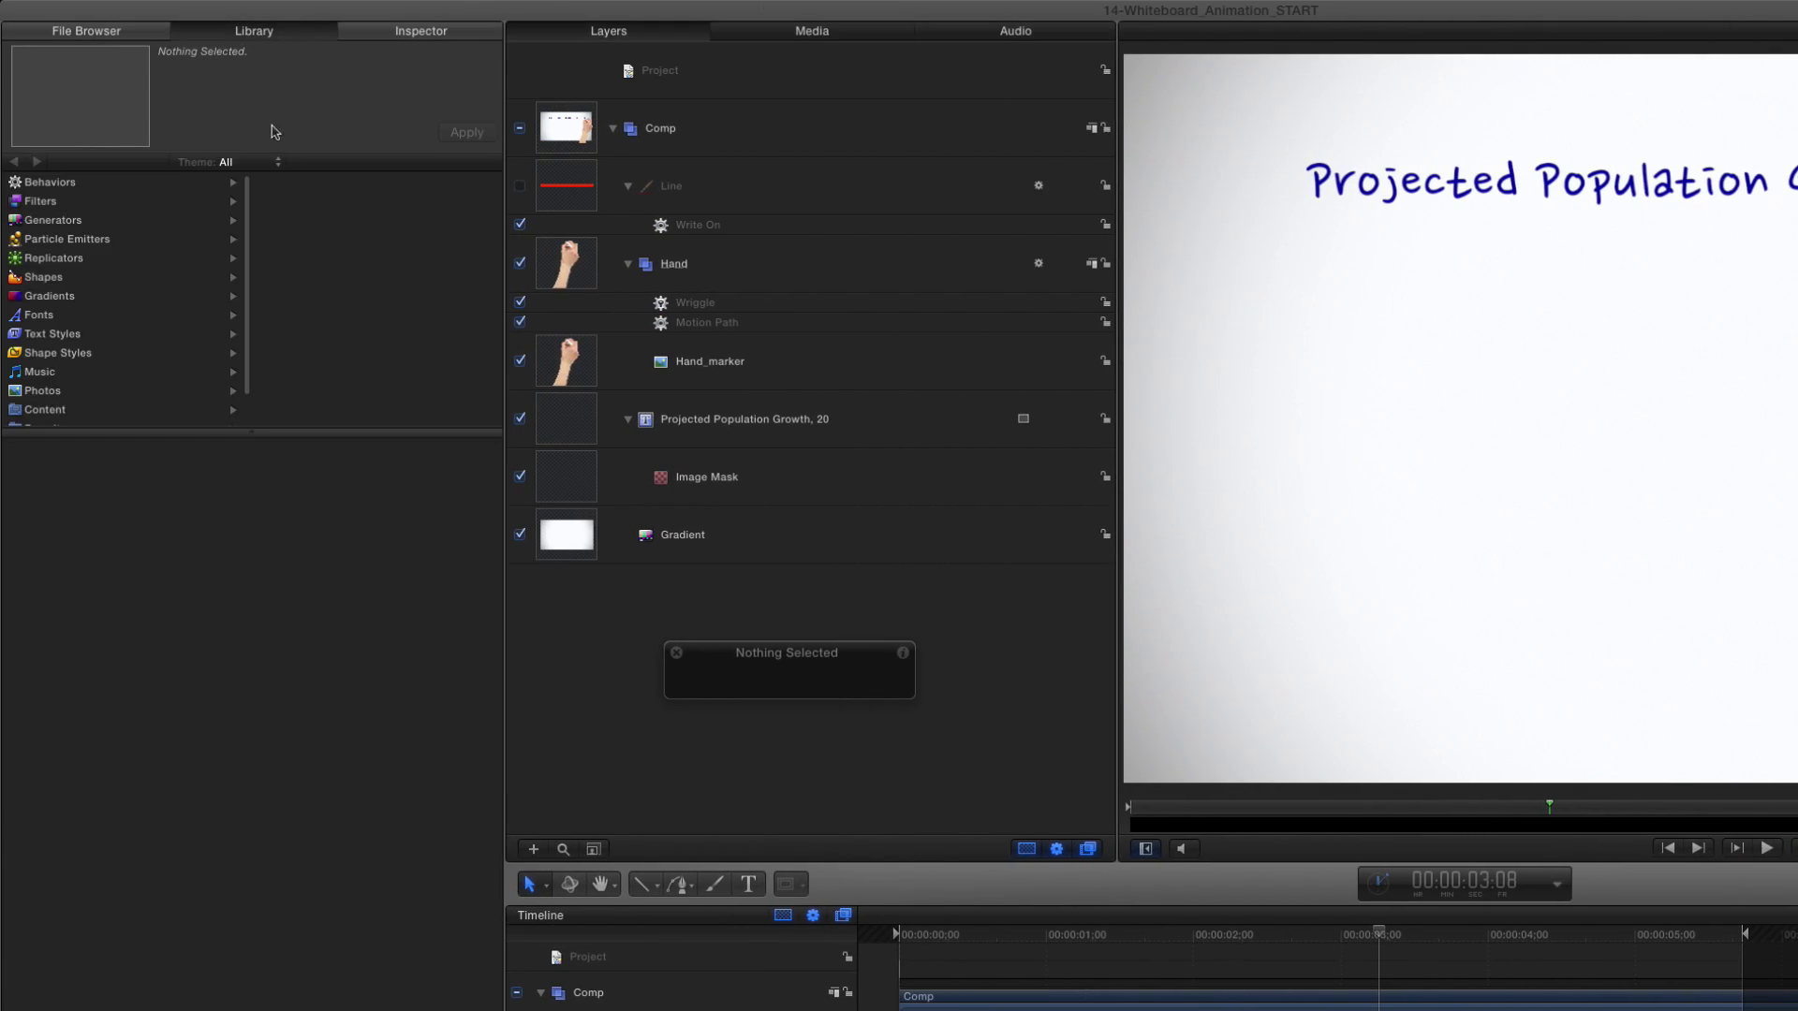
pyautogui.scroll(-1, 112, 356)
pyautogui.click(84, 404)
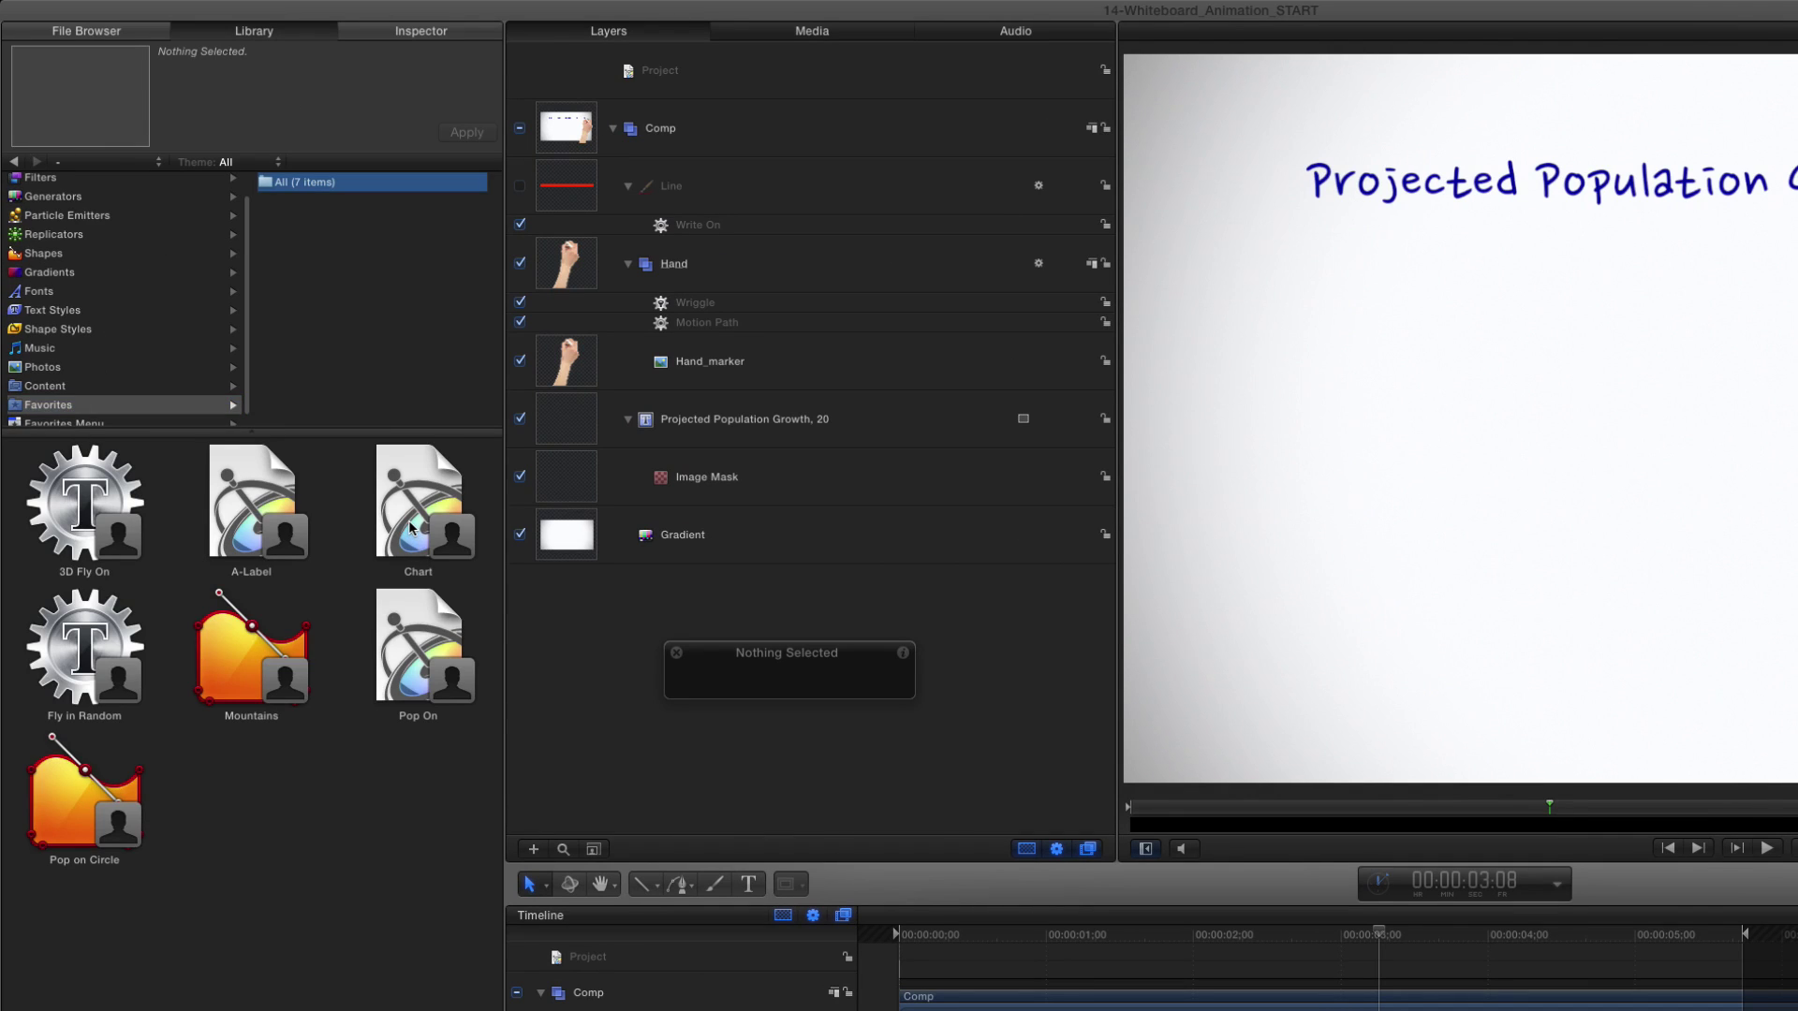
pyautogui.moveTo(416, 520); pyautogui.dragTo(615, 525)
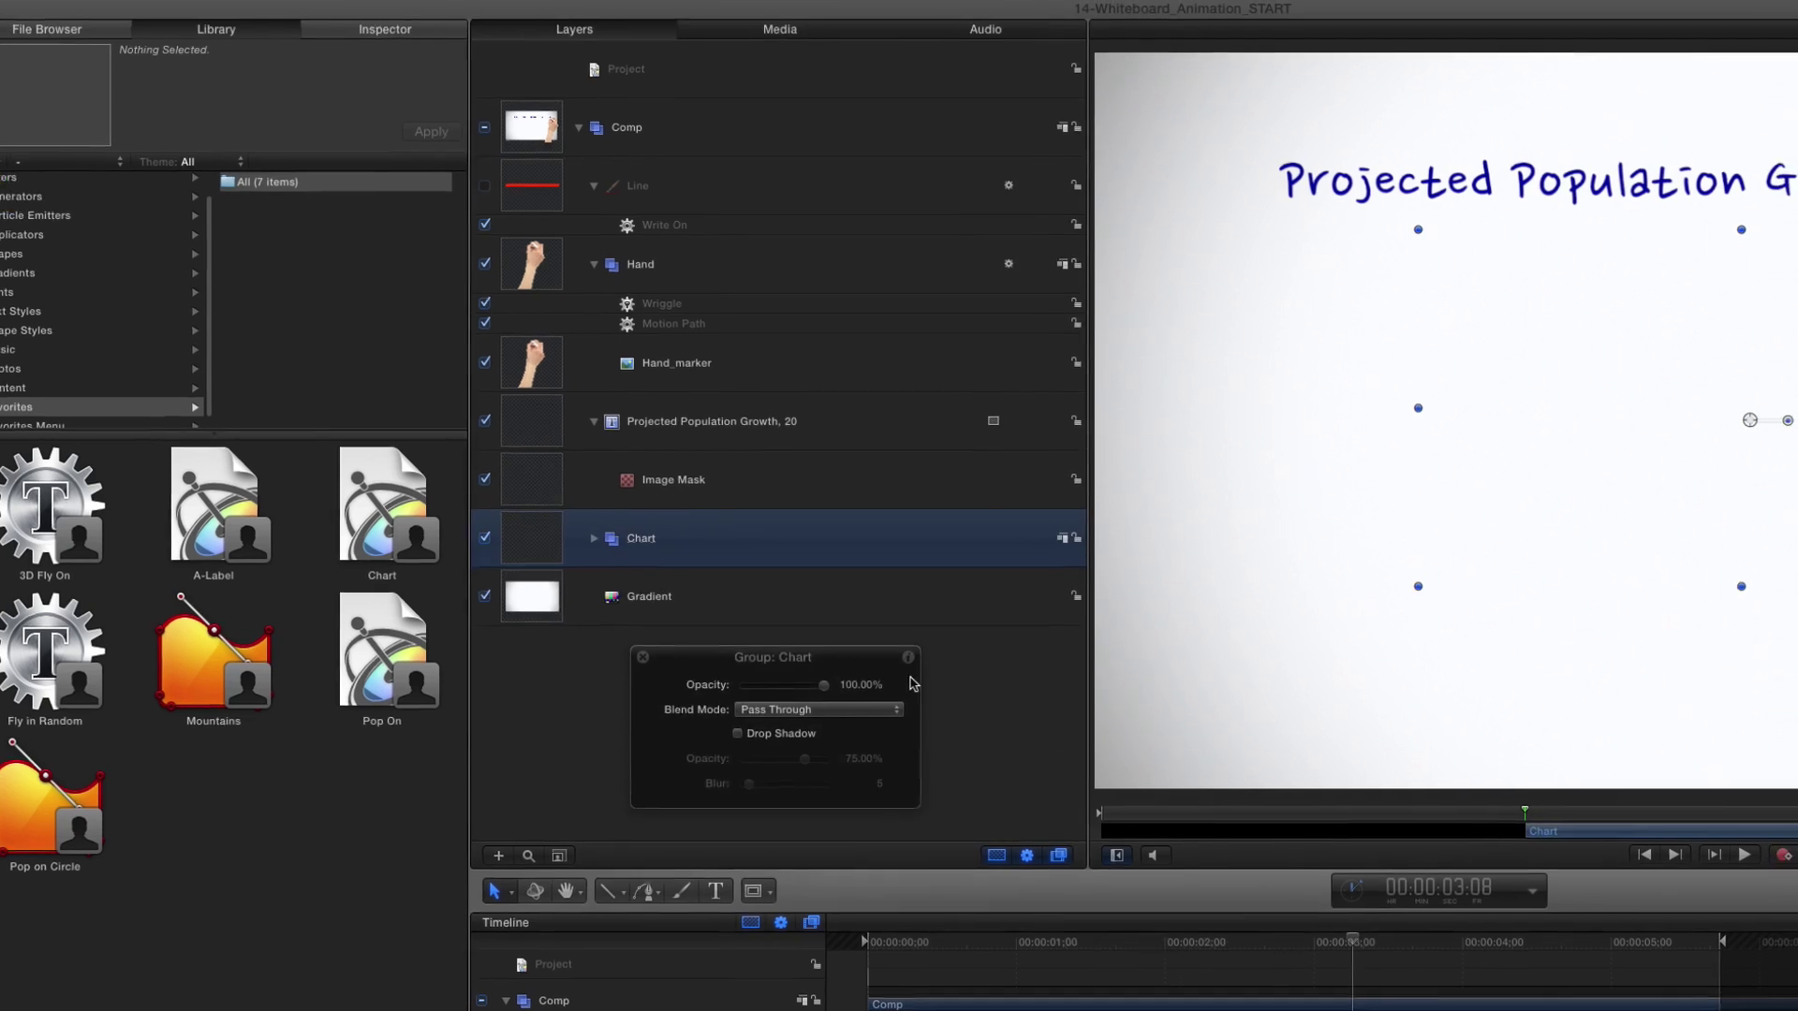